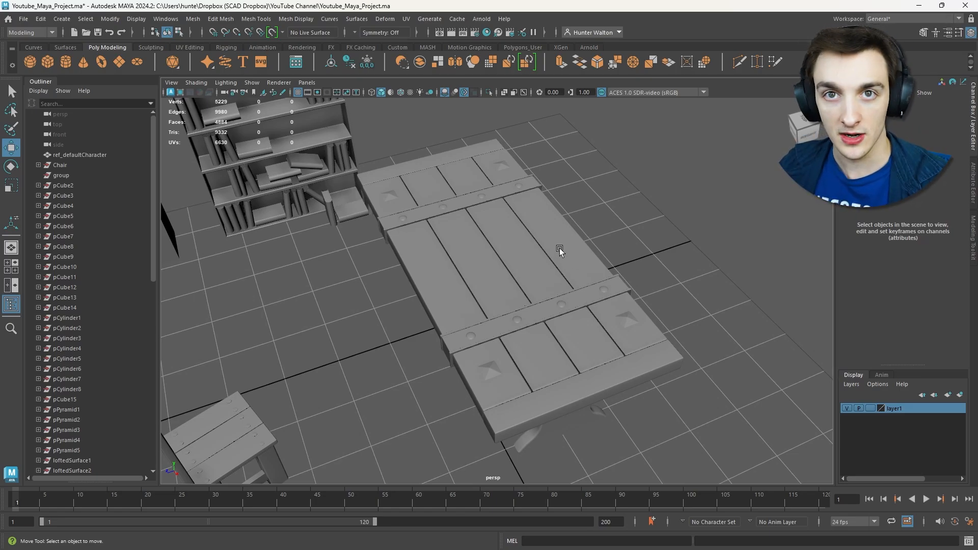
# Add the table and bookshelf geometry to layer1 and hide the layer
pyautogui.scroll(-10, 561, 249)
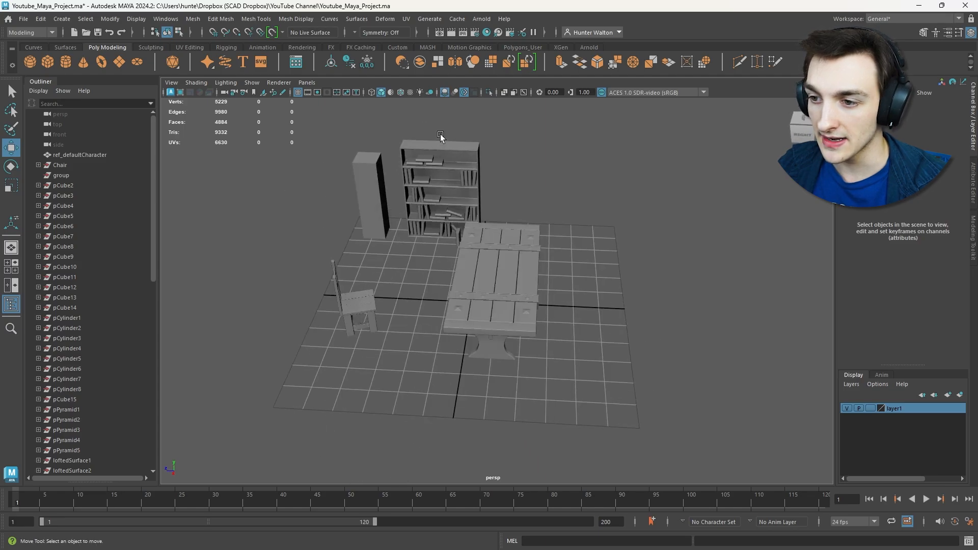
pyautogui.moveTo(466, 248); pyautogui.dragTo(467, 248)
pyautogui.doubleClick(892, 407)
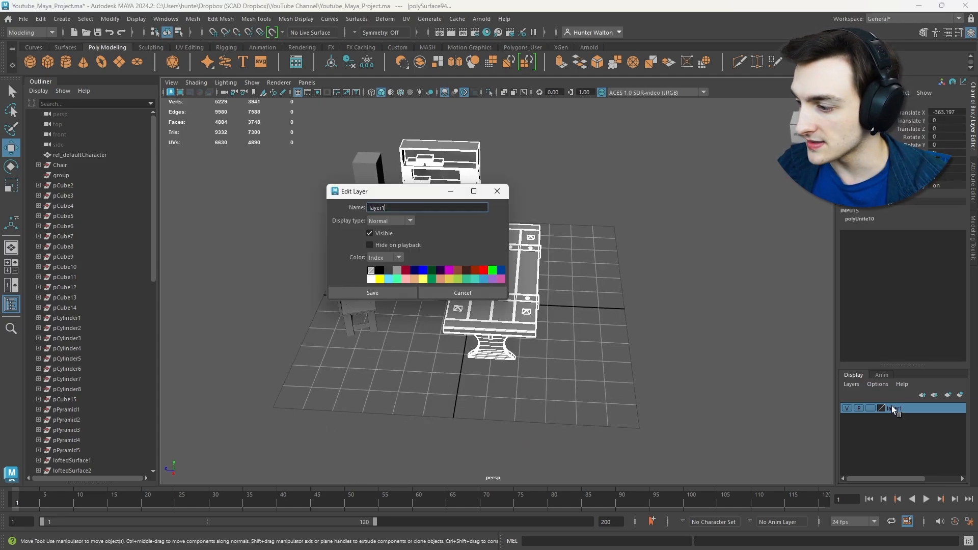
pyautogui.rightClick(898, 408)
pyautogui.click(907, 430)
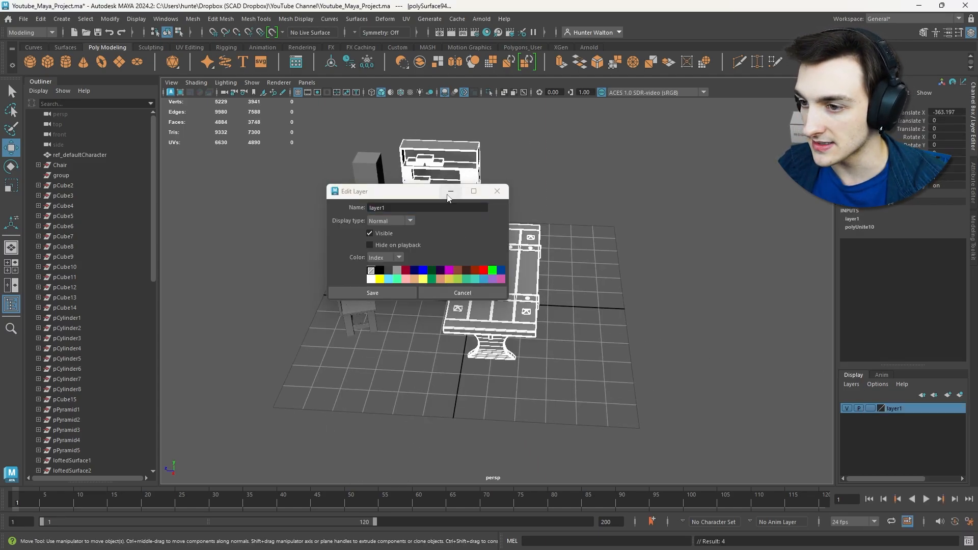
pyautogui.click(449, 195)
pyautogui.click(846, 408)
pyautogui.click(484, 285)
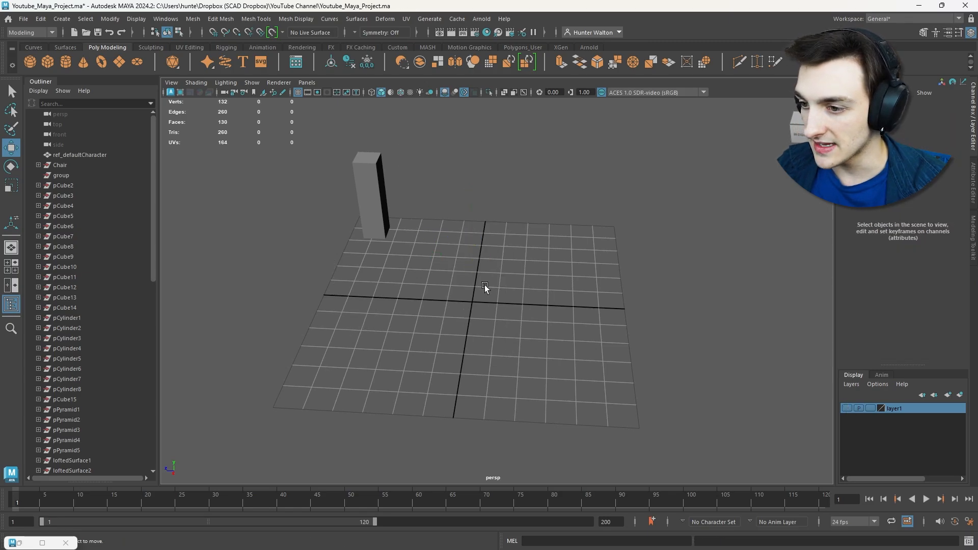
# Maximize the side view around the origin and start the EP Curve tool
pyautogui.keyDown('alt'); pyautogui.moveTo(485, 285); pyautogui.dragTo(489, 307); pyautogui.keyUp('alt')
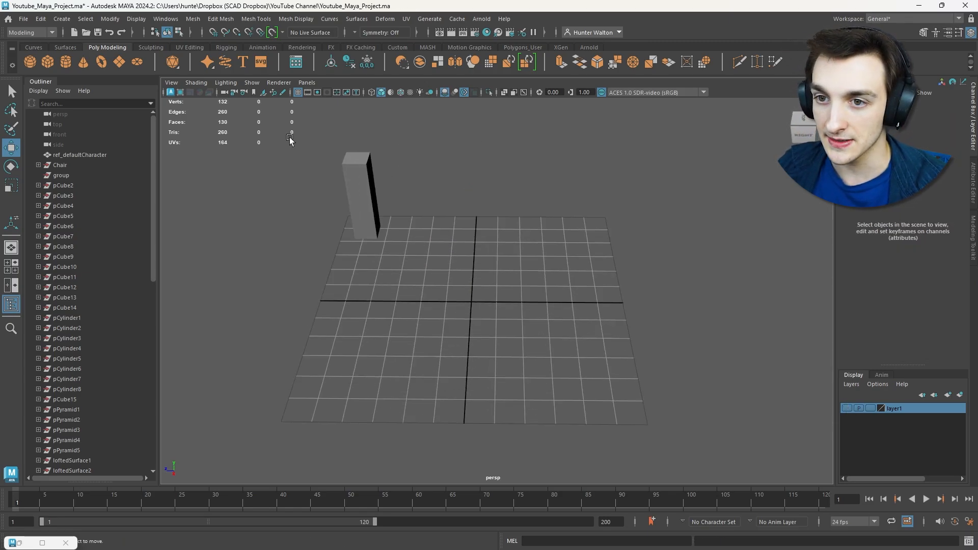
pyautogui.click(42, 46)
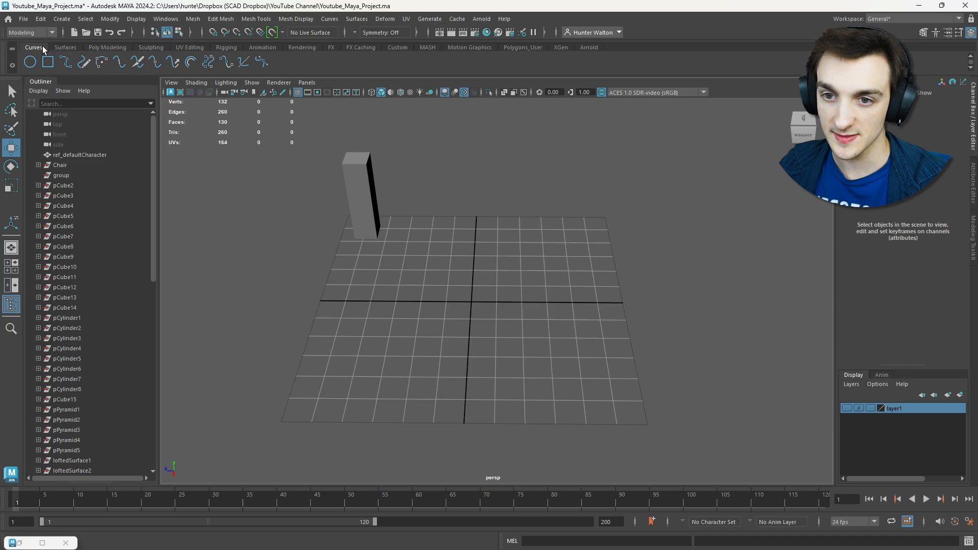
pyautogui.press('space')
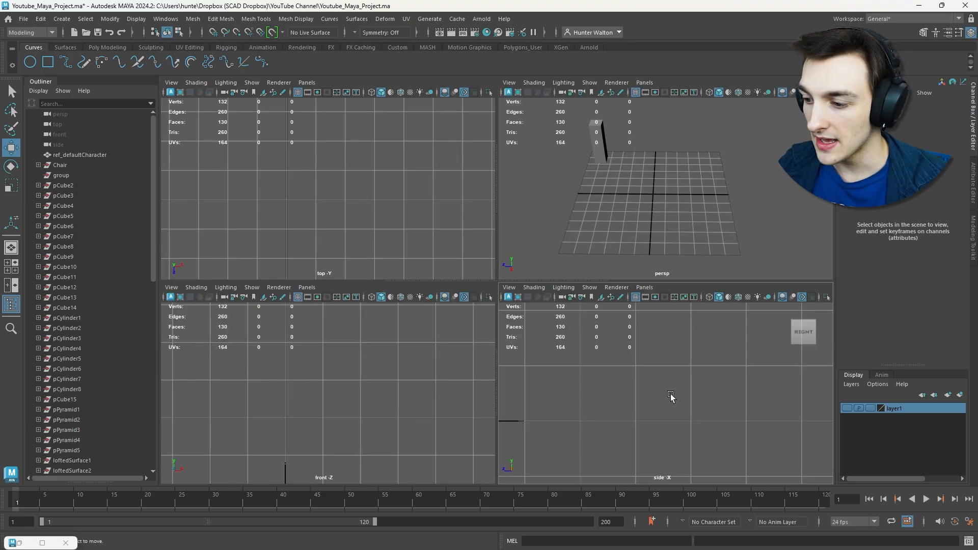
pyautogui.press('space')
pyautogui.scroll(5, 534, 332)
pyautogui.scroll(5, 476, 327)
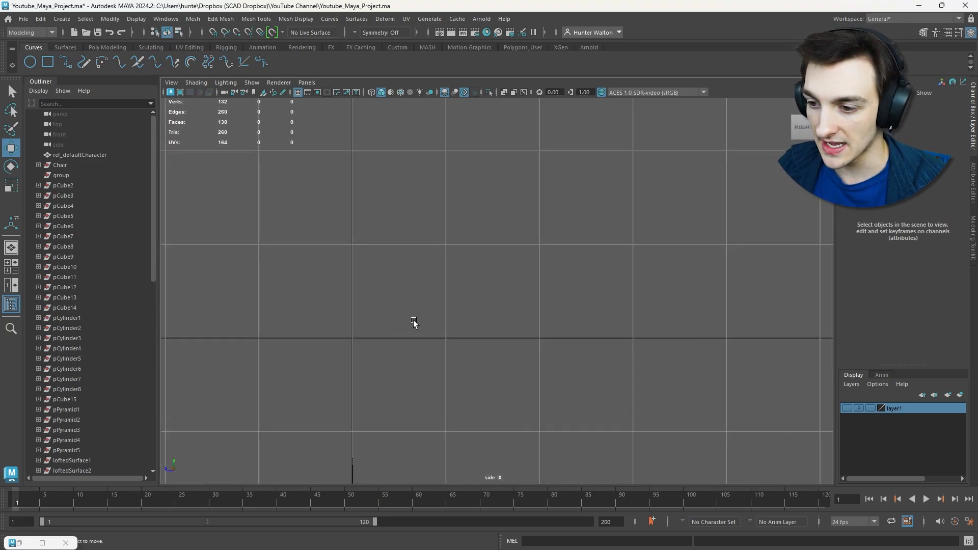
pyautogui.keyDown('alt'); pyautogui.moveTo(387, 331); pyautogui.dragTo(515, 301, button='middle'); pyautogui.keyUp('alt')
pyautogui.scroll(7, 510, 304)
pyautogui.keyDown('alt'); pyautogui.moveTo(463, 361); pyautogui.dragTo(496, 324, button='middle'); pyautogui.keyUp('alt')
pyautogui.click(66, 63)
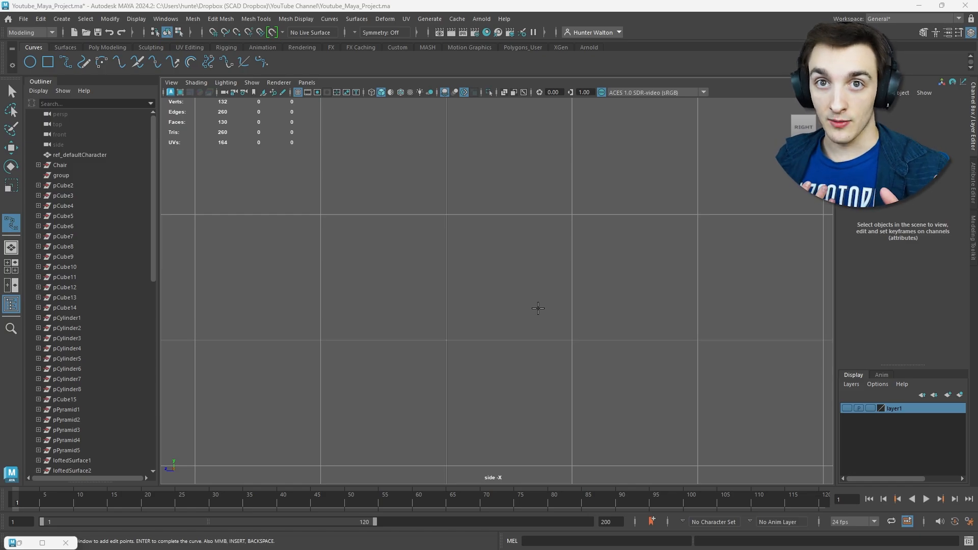
pyautogui.scroll(4, 478, 318)
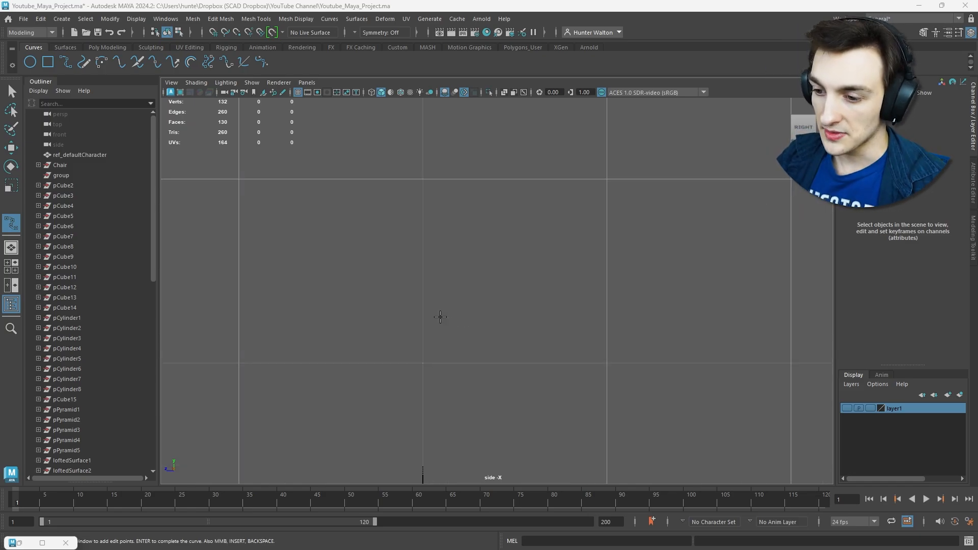
pyautogui.keyDown('alt'); pyautogui.moveTo(431, 337); pyautogui.dragTo(487, 323, button='middle'); pyautogui.keyUp('alt')
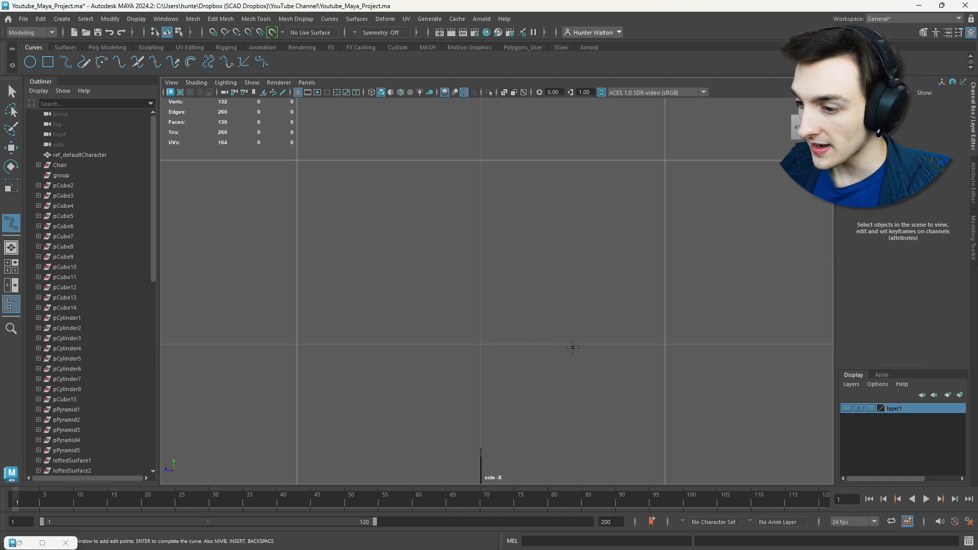
pyautogui.scroll(1, 581, 345)
pyautogui.hotkey('ctrl', 'z')
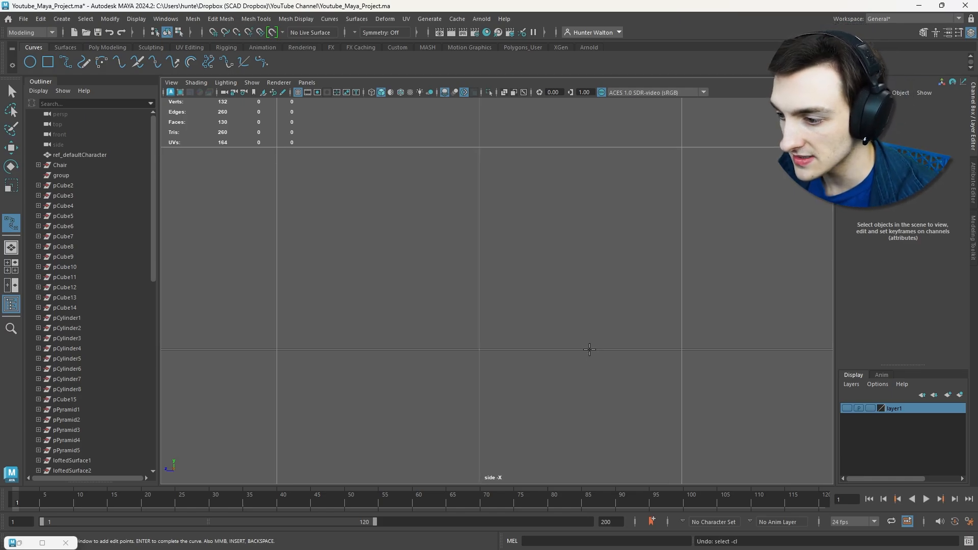
pyautogui.click(589, 349)
pyautogui.click(589, 334)
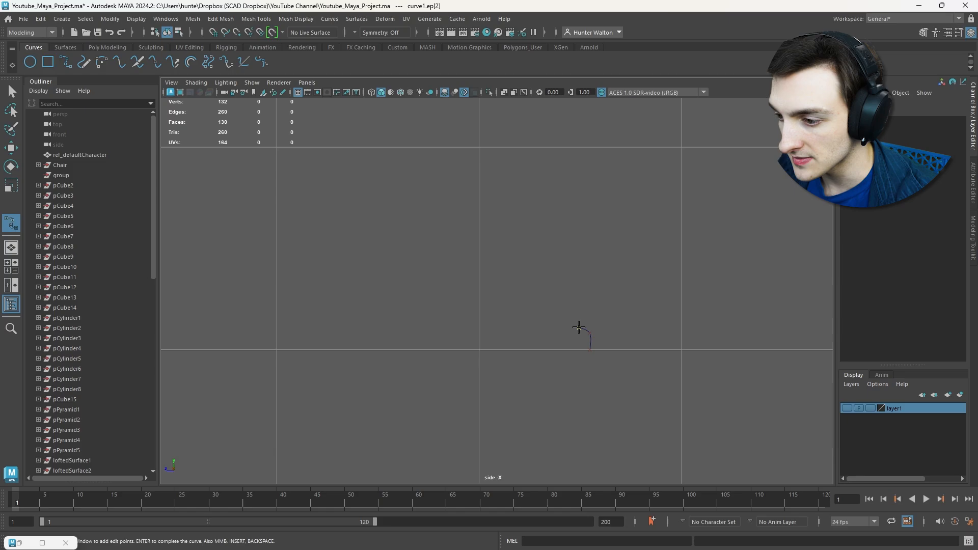
pyautogui.click(566, 326)
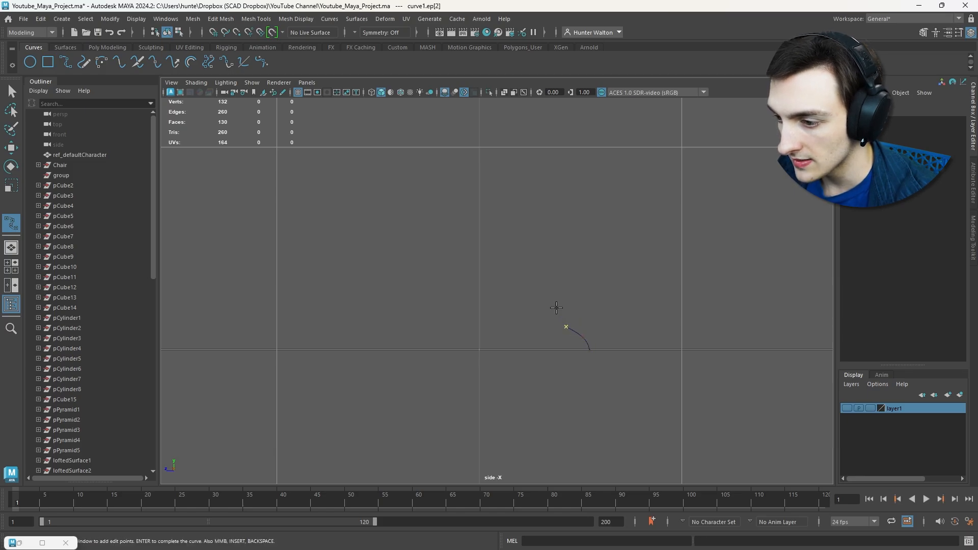
pyautogui.click(554, 250)
pyautogui.click(567, 216)
pyautogui.click(590, 194)
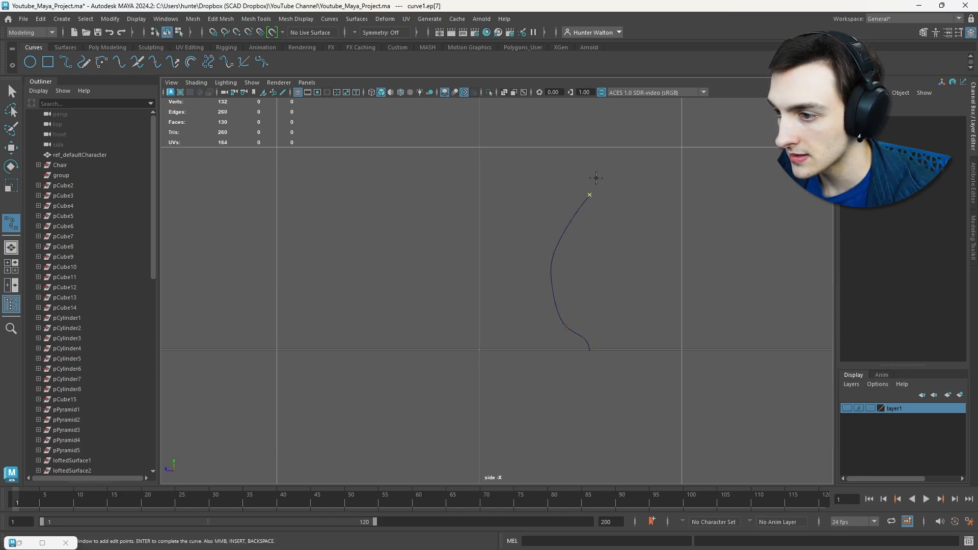
pyautogui.hotkey('ctrl', 'z')
pyautogui.hotkey('ctrl', 'z')
pyautogui.hotkey('ctrl', 'z')
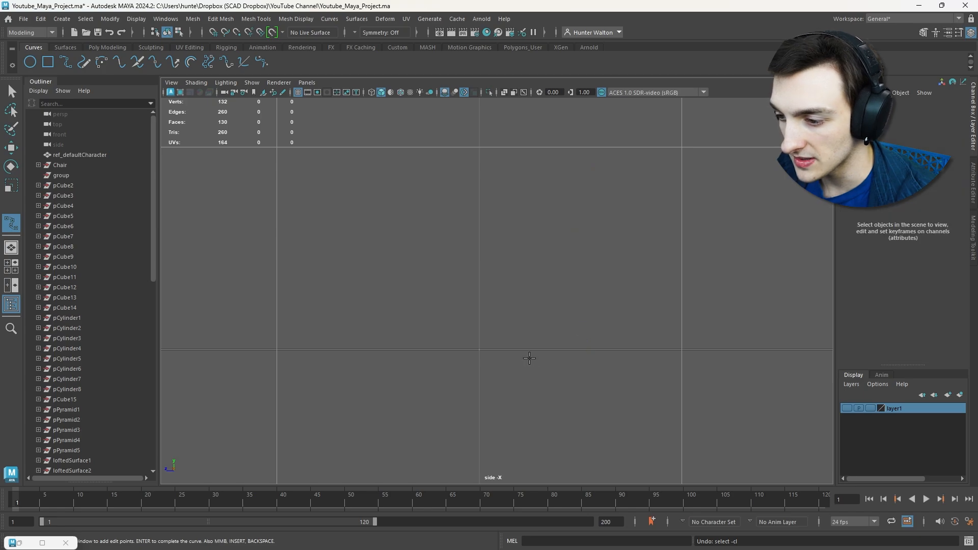
# Draw the lower part of an EP curve profile close to the vertical centre axis, starting with a small foot on the ground line
pyautogui.click(517, 350)
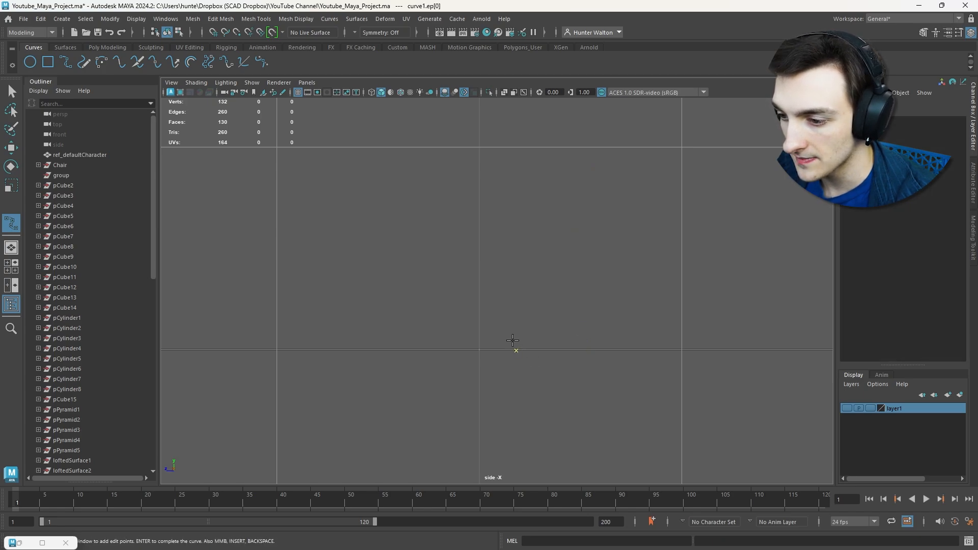
pyautogui.click(491, 308)
pyautogui.click(492, 272)
pyautogui.click(499, 241)
pyautogui.click(509, 214)
pyautogui.click(524, 194)
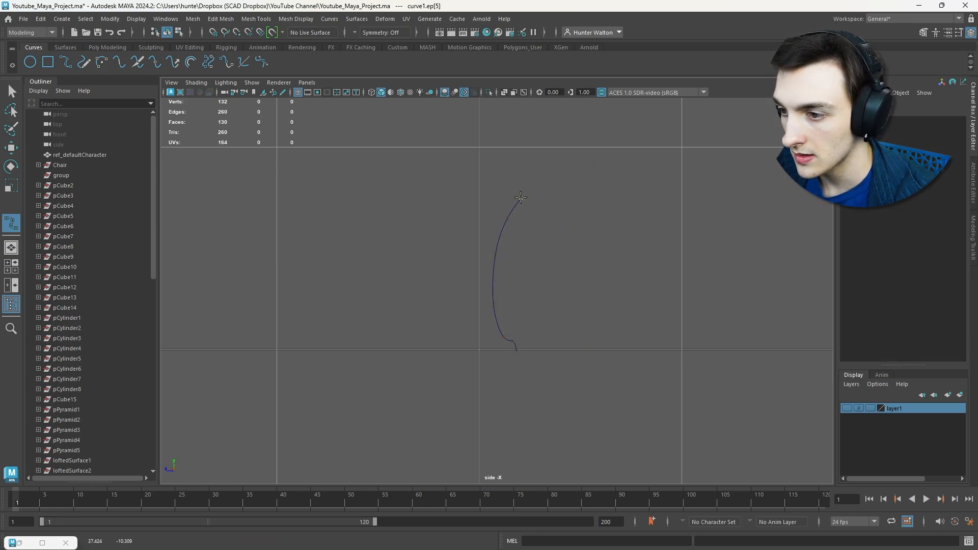
pyautogui.hotkey('ctrl', 'z')
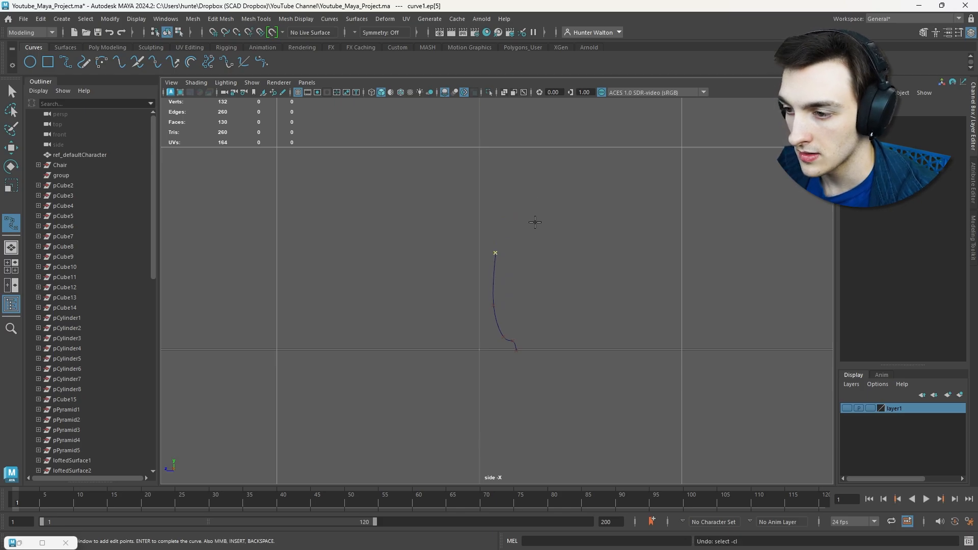
pyautogui.scroll(3, 501, 265)
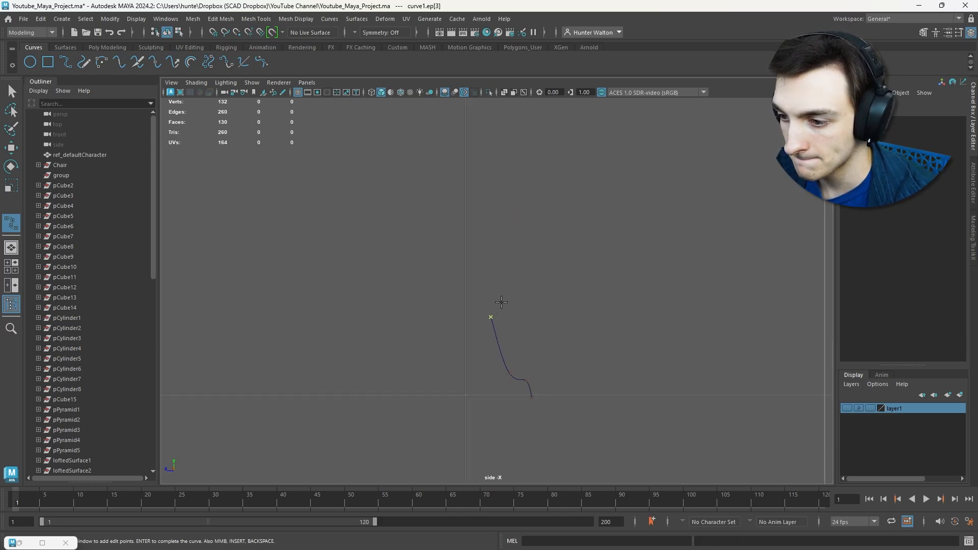
# Continue the curve upward with a small outward ridge, a long near-vertical side and an outward-flared top end, then complete it
pyautogui.click(501, 302)
pyautogui.click(497, 288)
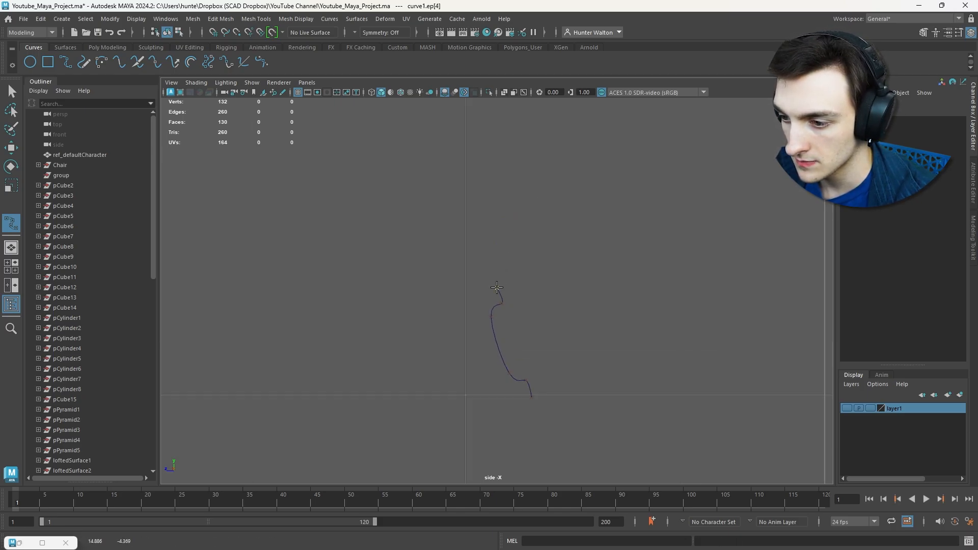
pyautogui.click(485, 207)
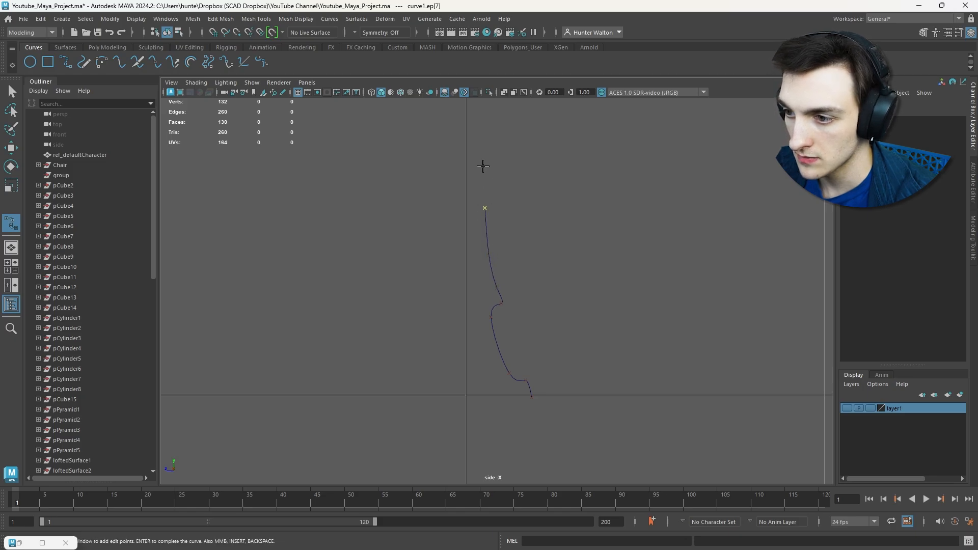
pyautogui.click(484, 142)
pyautogui.scroll(-3, 522, 279)
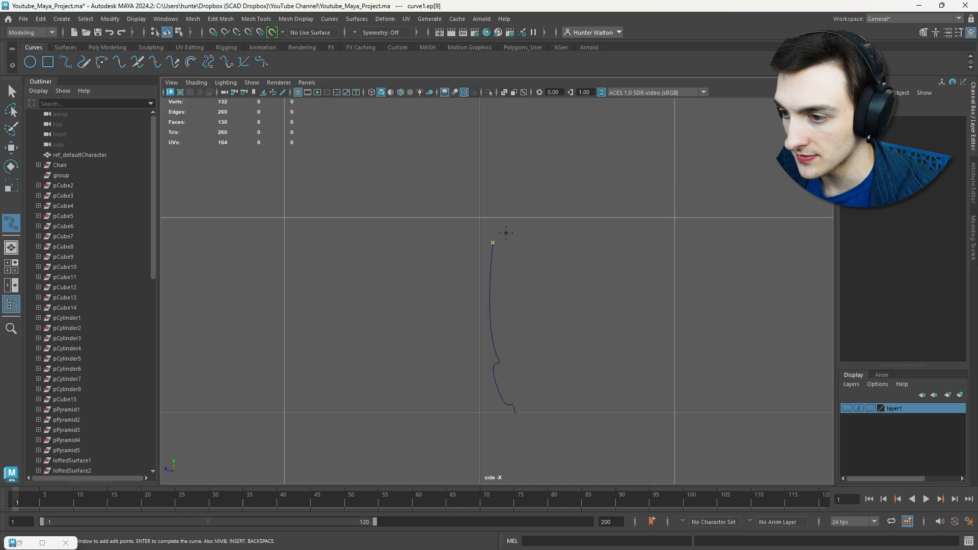
pyautogui.scroll(3, 513, 299)
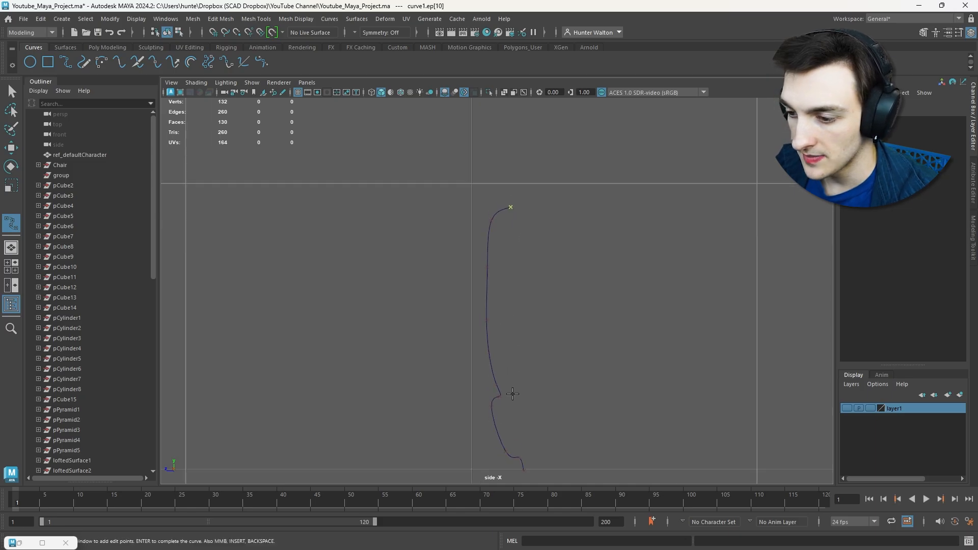
pyautogui.moveTo(485, 279); pyautogui.dragTo(485, 256, button='right')
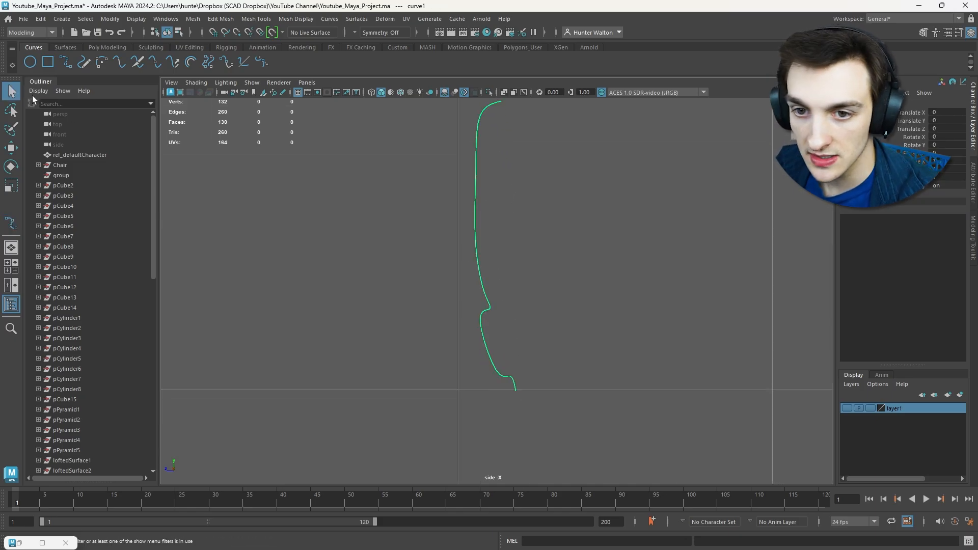
# Show the curve's control vertices and move those around the ridge to soften it, shifting the outer two upward
pyautogui.rightClick(481, 258)
pyautogui.click(445, 263)
pyautogui.scroll(3, 486, 341)
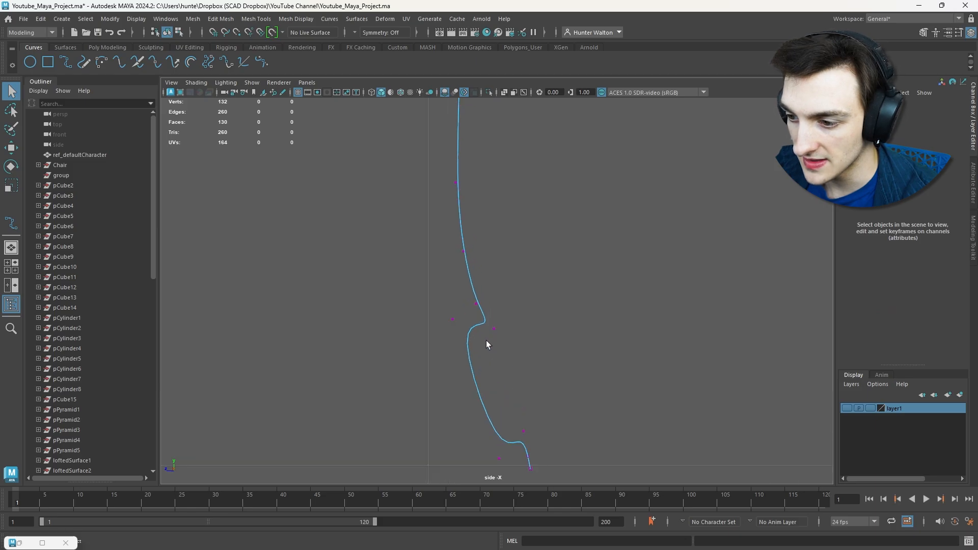
pyautogui.click(452, 320)
pyautogui.press('w')
pyautogui.moveTo(451, 301); pyautogui.dragTo(525, 345)
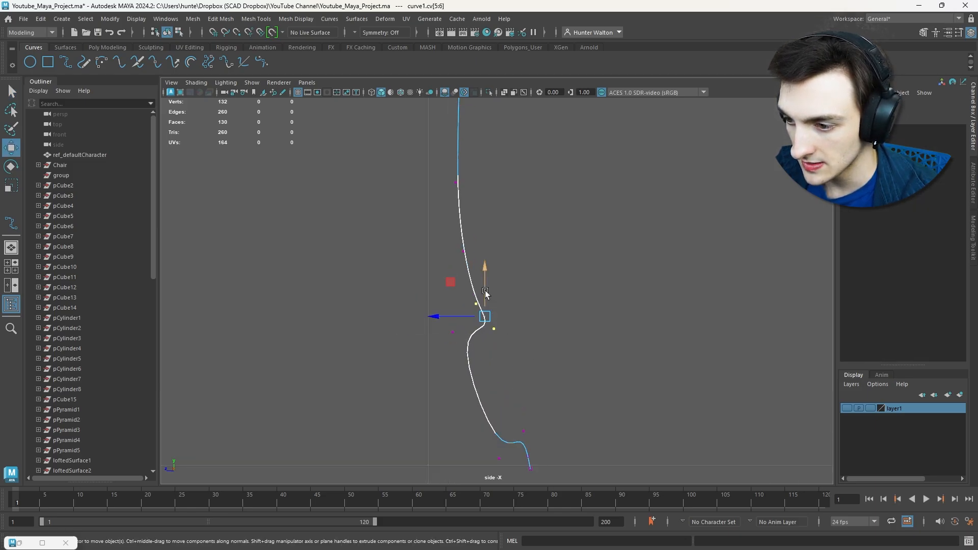
pyautogui.moveTo(485, 293); pyautogui.dragTo(486, 274)
pyautogui.click(563, 302)
# Adjust the control vertices near the foot of the profile curve
pyautogui.scroll(-5, 563, 303)
pyautogui.click(510, 357)
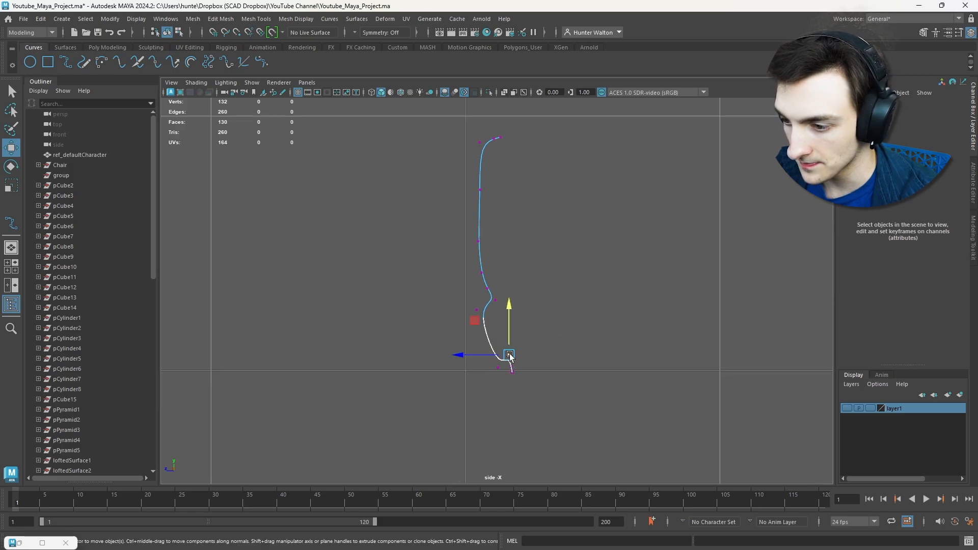
pyautogui.scroll(4, 582, 400)
pyautogui.keyDown('alt'); pyautogui.moveTo(582, 400); pyautogui.dragTo(548, 257, button='middle'); pyautogui.keyUp('alt')
pyautogui.moveTo(521, 293); pyautogui.dragTo(464, 274)
pyautogui.click(466, 299)
pyautogui.click(465, 298)
pyautogui.click(490, 322)
pyautogui.scroll(-7, 511, 309)
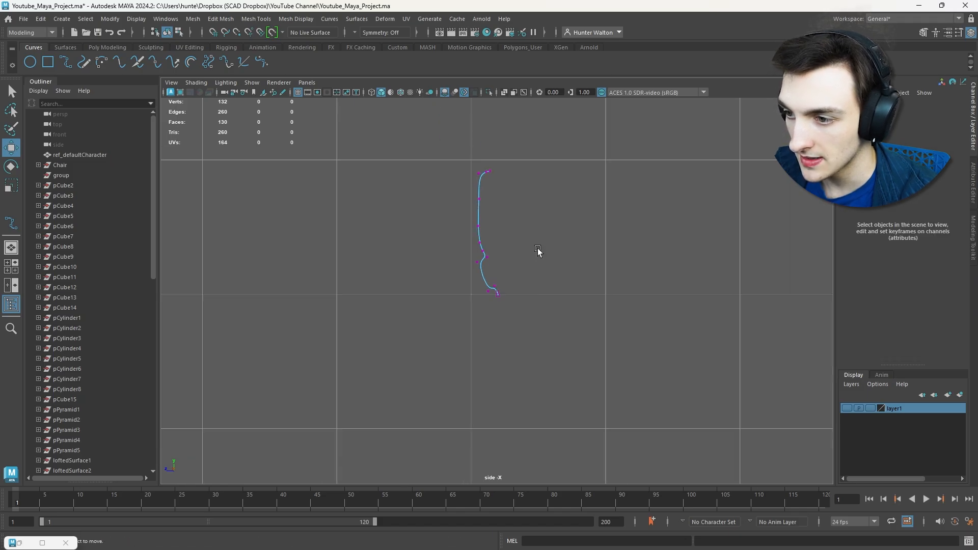
# Return to the perspective view in object mode and select the whole profile curve
pyautogui.keyDown('alt'); pyautogui.moveTo(537, 249); pyautogui.dragTo(540, 288, button='middle'); pyautogui.keyUp('alt')
pyautogui.press('space')
pyautogui.press('space')
pyautogui.scroll(8, 671, 276)
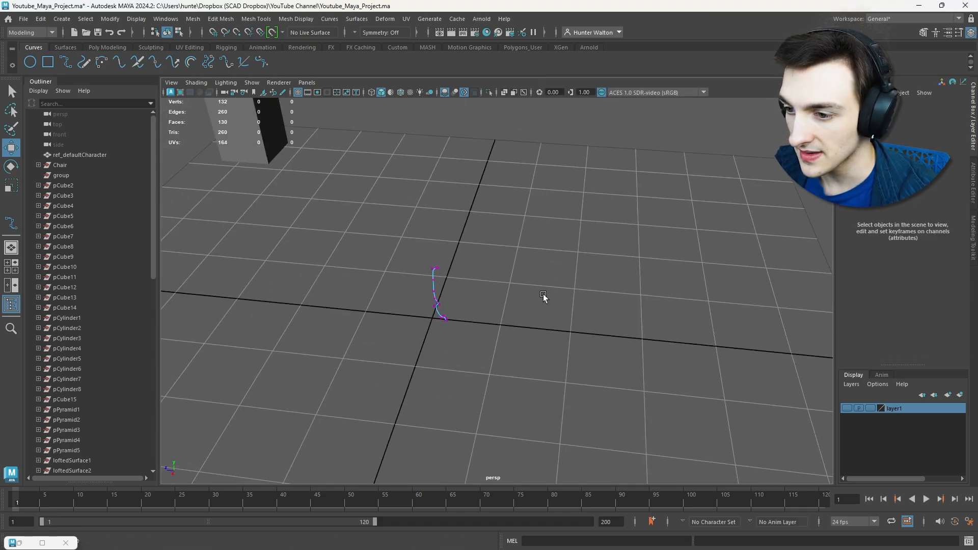
pyautogui.moveTo(456, 268); pyautogui.dragTo(479, 251, button='right')
pyautogui.click(484, 294)
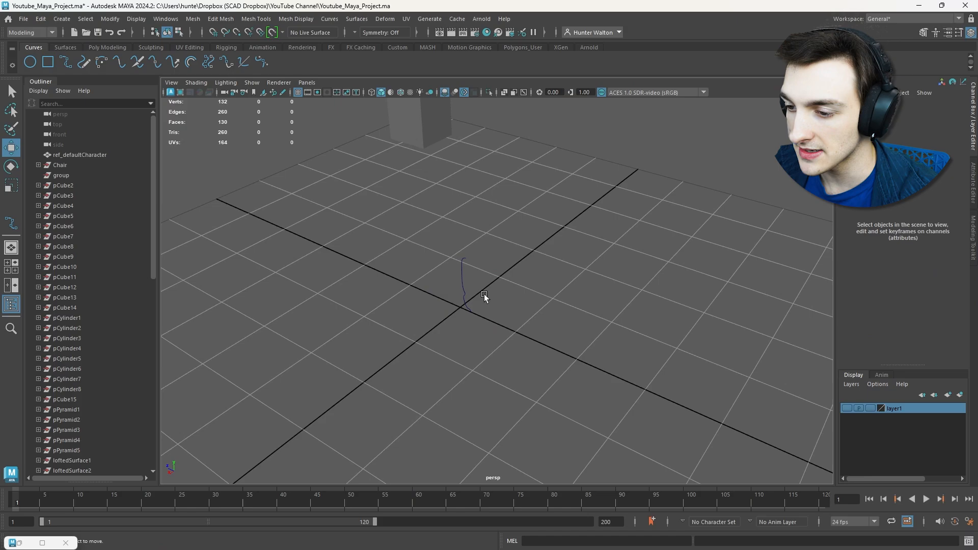
pyautogui.click(462, 279)
pyautogui.keyDown('alt'); pyautogui.moveTo(448, 211); pyautogui.dragTo(597, 264); pyautogui.keyUp('alt')
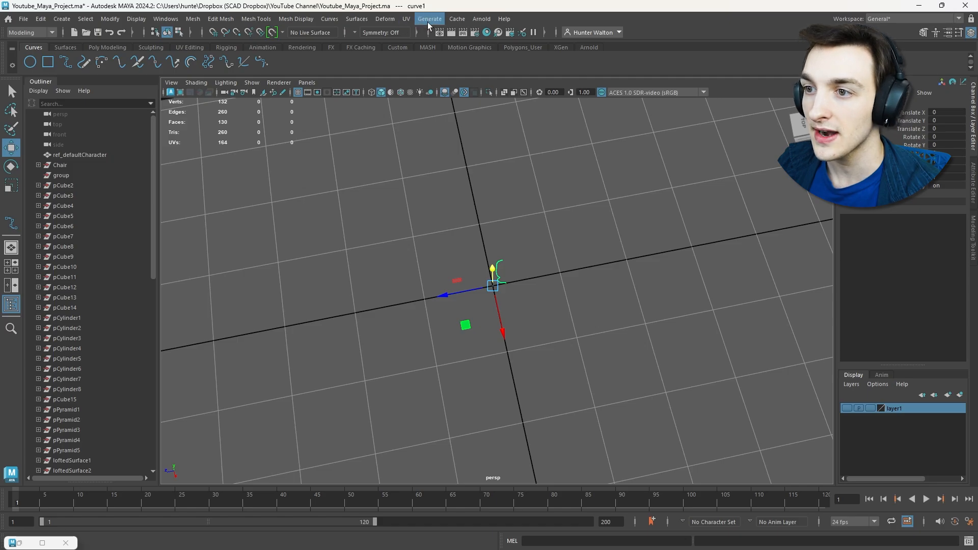
# Open the Revolve options for the selected curve and set the output geometry to Polygons, checking the Quads and Count tessellation settings
pyautogui.click(356, 19)
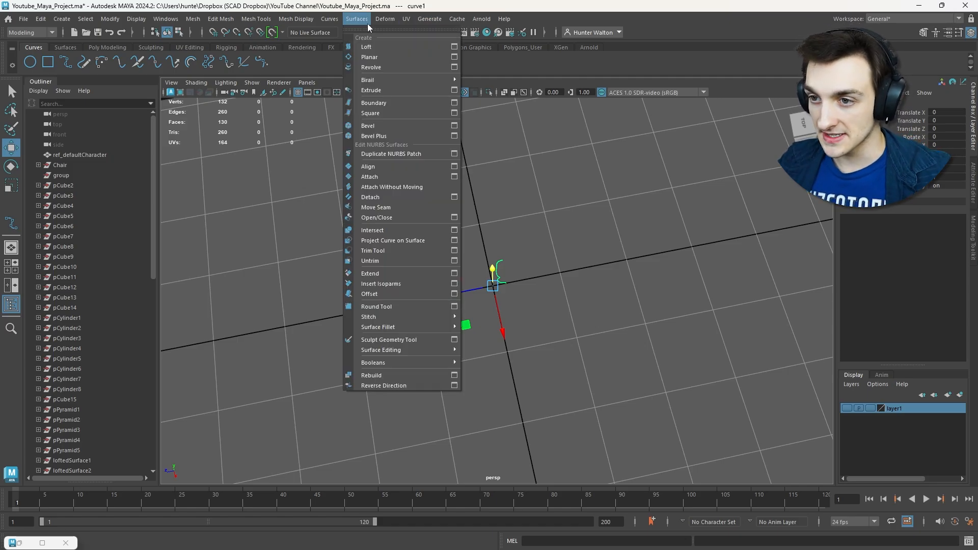
pyautogui.click(454, 67)
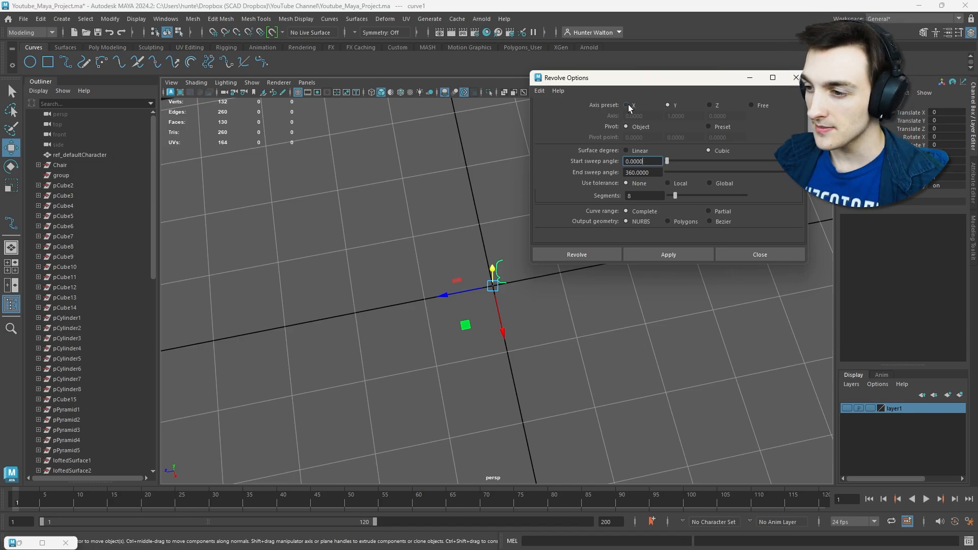
pyautogui.click(669, 221)
pyautogui.scroll(-4, 668, 218)
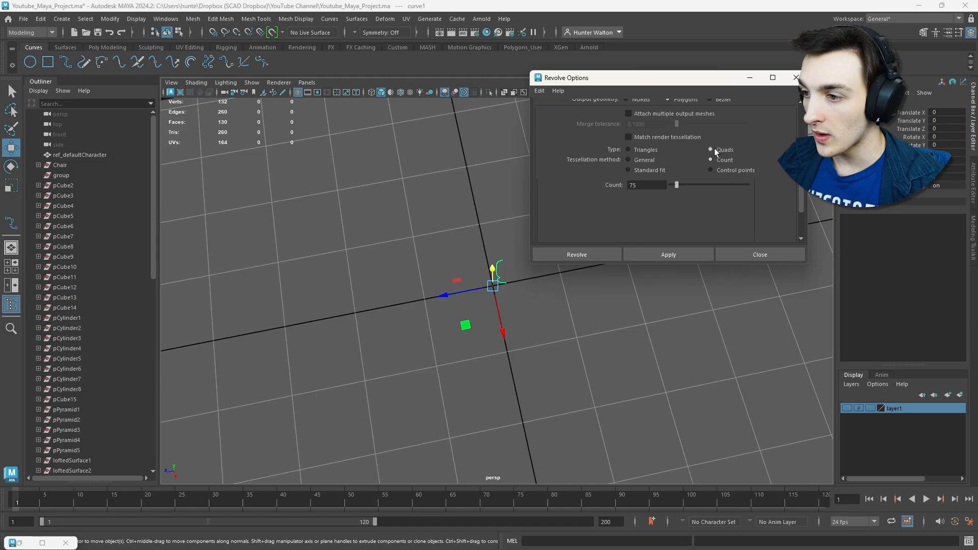
pyautogui.scroll(6, 570, 301)
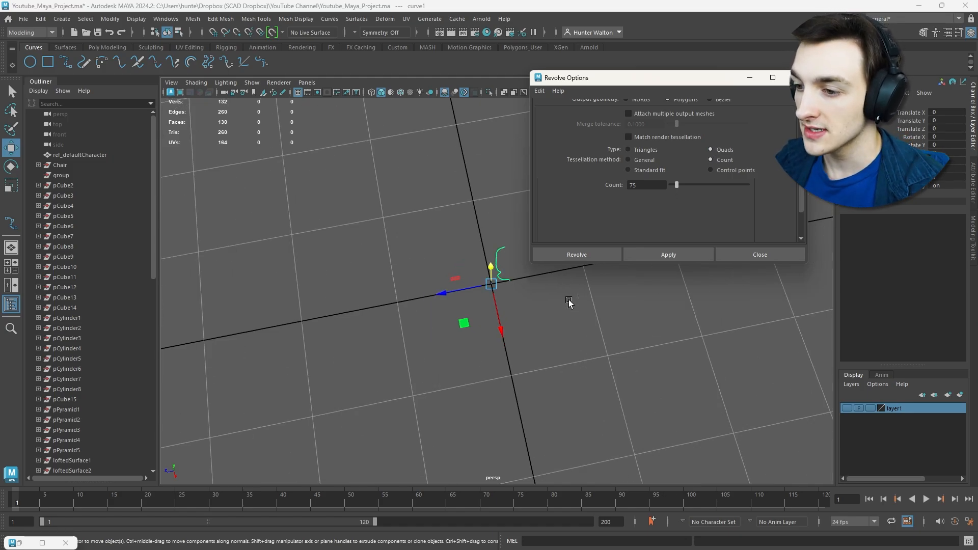
# Try revolving the curve around Y with a tessellation count of 75, inspect the mesh and undo the revolve
pyautogui.keyDown('alt'); pyautogui.moveTo(553, 302); pyautogui.dragTo(542, 286); pyautogui.keyUp('alt')
pyautogui.keyDown('alt'); pyautogui.moveTo(542, 286); pyautogui.dragTo(541, 322, button='middle'); pyautogui.keyUp('alt')
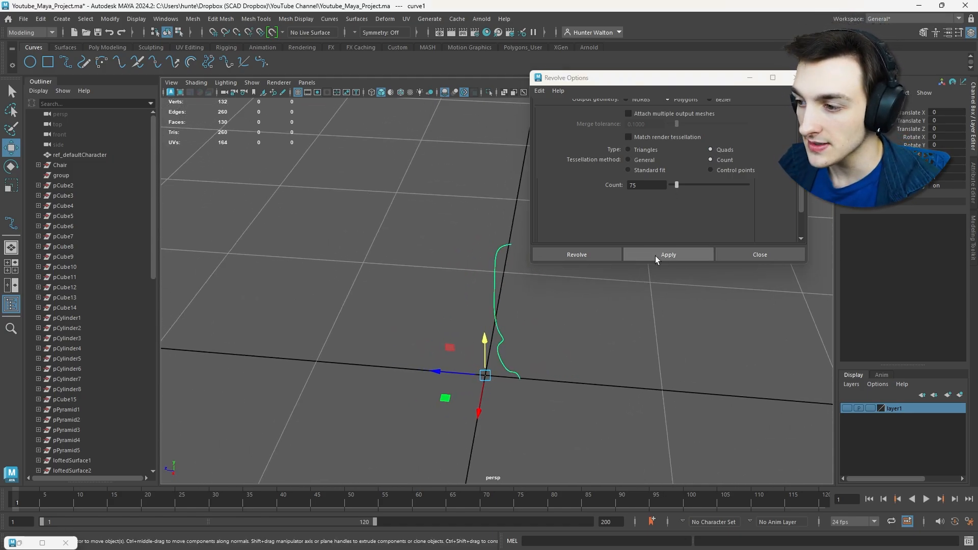
pyautogui.click(659, 254)
pyautogui.keyDown('alt'); pyautogui.moveTo(515, 265); pyautogui.dragTo(440, 253); pyautogui.keyUp('alt')
pyautogui.press('f')
pyautogui.keyDown('alt'); pyautogui.moveTo(630, 320); pyautogui.dragTo(542, 341); pyautogui.keyUp('alt')
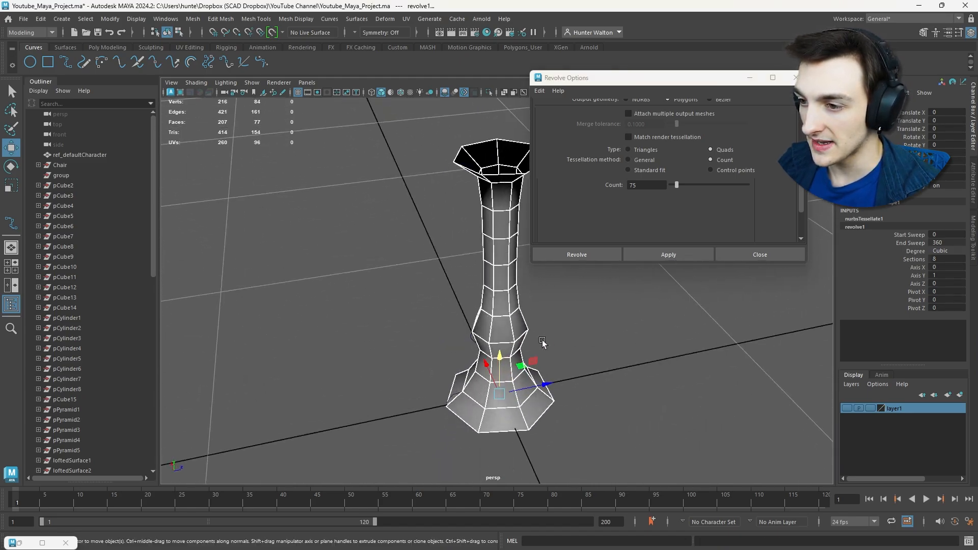
pyautogui.hotkey('ctrl', 'z')
# Try revolving the curve with a tessellation count of 300 and undo that revolve
pyautogui.doubleClick(646, 184)
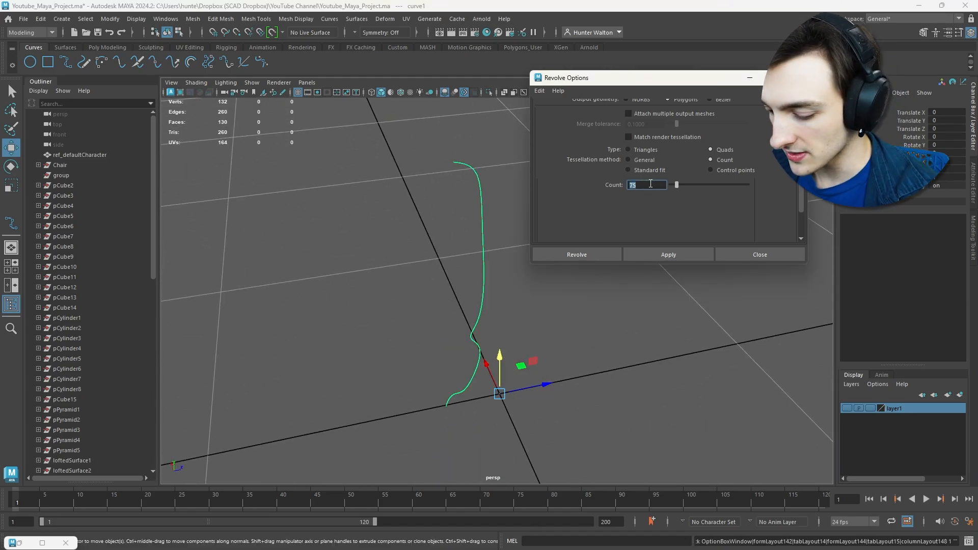
pyautogui.write('300')
pyautogui.click(669, 255)
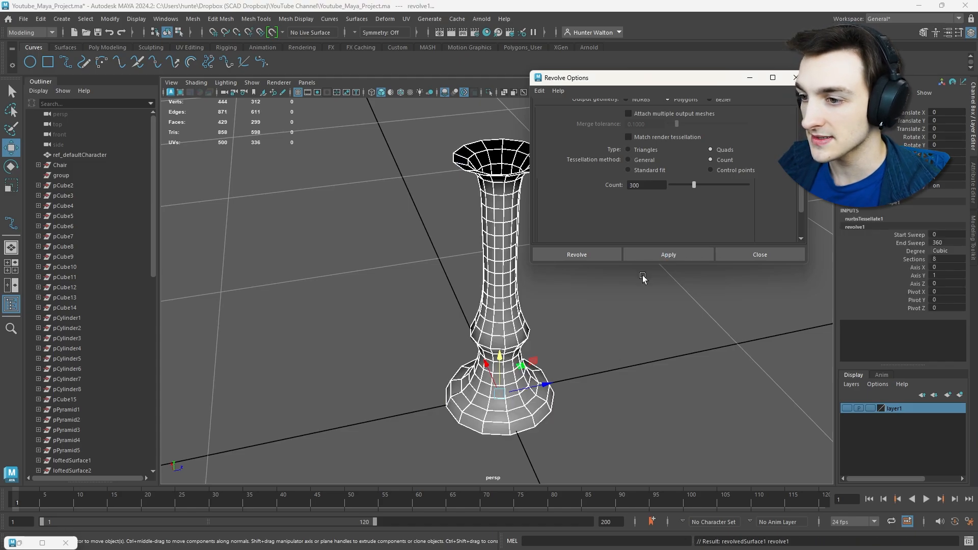
pyautogui.keyDown('alt'); pyautogui.moveTo(592, 313); pyautogui.dragTo(583, 289); pyautogui.keyUp('alt')
pyautogui.hotkey('ctrl', 'z')
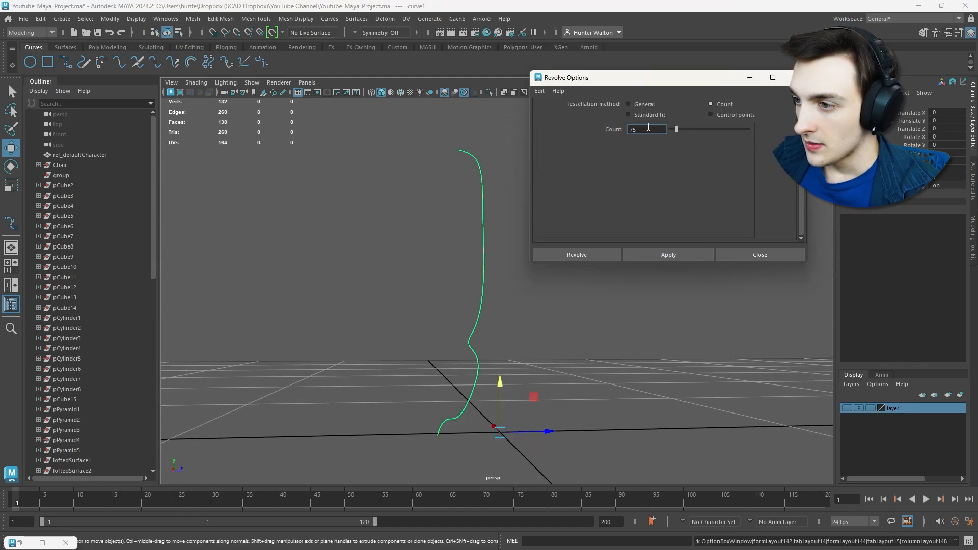
# Revolve the curve around Y into a quad polygon mesh with a tessellation count of 1000
pyautogui.doubleClick(647, 129)
pyautogui.write('1000')
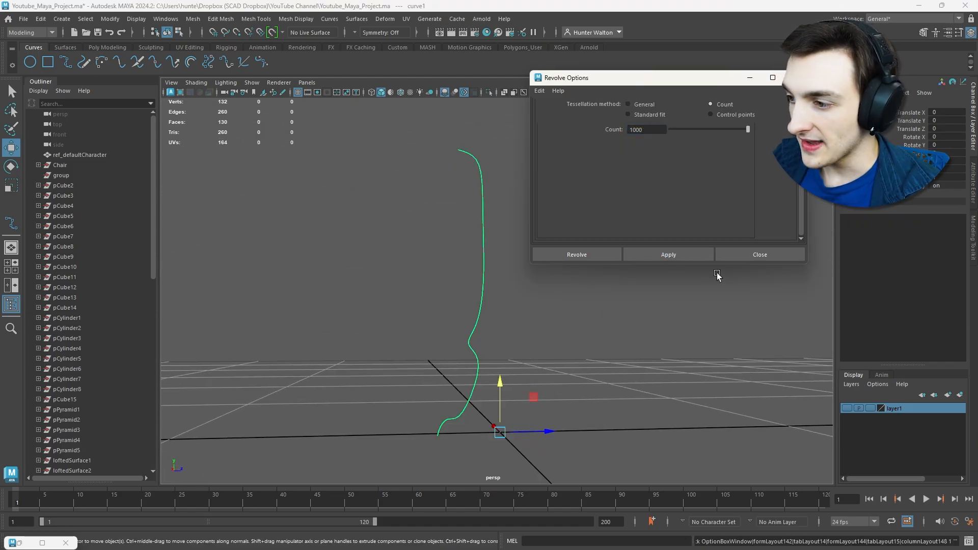
pyautogui.click(652, 255)
pyautogui.keyDown('alt'); pyautogui.moveTo(527, 270); pyautogui.dragTo(660, 325); pyautogui.keyUp('alt')
# Return to object mode and move the revolved mesh along X to about -46.135, away from its profile curve
pyautogui.moveTo(518, 260); pyautogui.dragTo(566, 245, button='right')
pyautogui.click(632, 340)
pyautogui.scroll(-5, 647, 333)
pyautogui.keyDown('alt'); pyautogui.moveTo(662, 329); pyautogui.dragTo(507, 317); pyautogui.keyUp('alt')
pyautogui.click(507, 316)
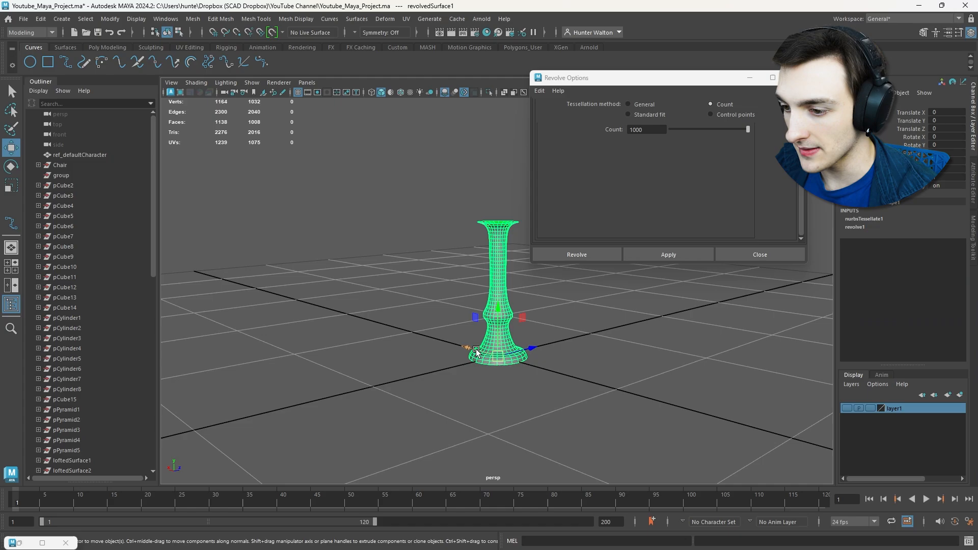
pyautogui.moveTo(473, 351); pyautogui.dragTo(578, 373)
pyautogui.press('f')
# Inspect the revolved mesh's shading and wireframe around the ridge, and minimize the Revolve options window
pyautogui.click(566, 336)
pyautogui.keyDown('alt'); pyautogui.moveTo(573, 336); pyautogui.dragTo(699, 329); pyautogui.keyUp('alt')
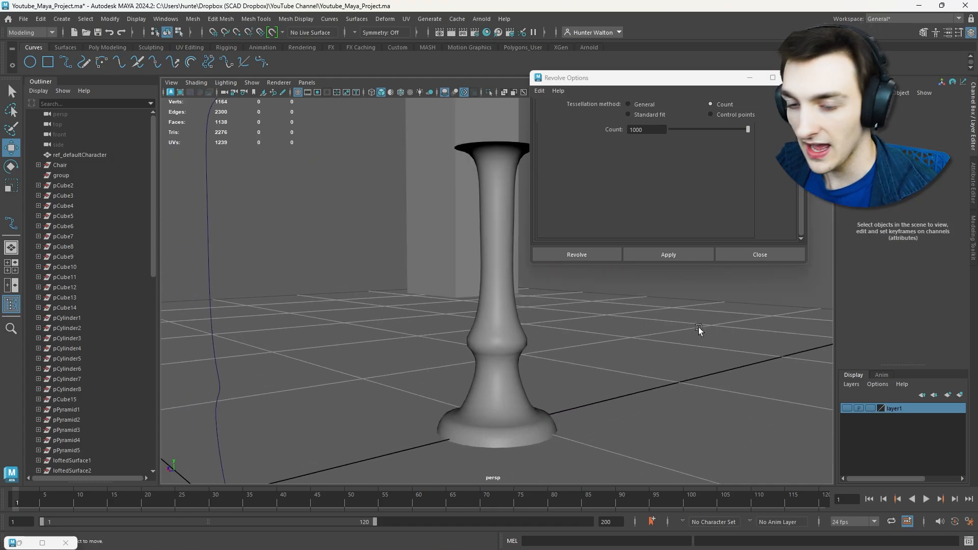
pyautogui.click(523, 347)
pyautogui.scroll(6, 549, 344)
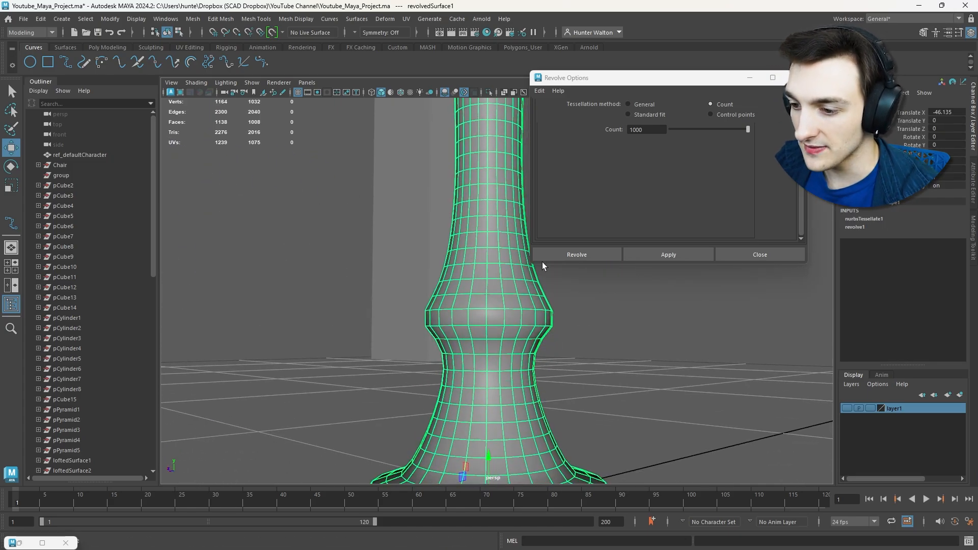
pyautogui.click(750, 80)
pyautogui.scroll(4, 649, 220)
pyautogui.keyDown('alt'); pyautogui.moveTo(648, 220); pyautogui.dragTo(644, 183, button='middle'); pyautogui.keyUp('alt')
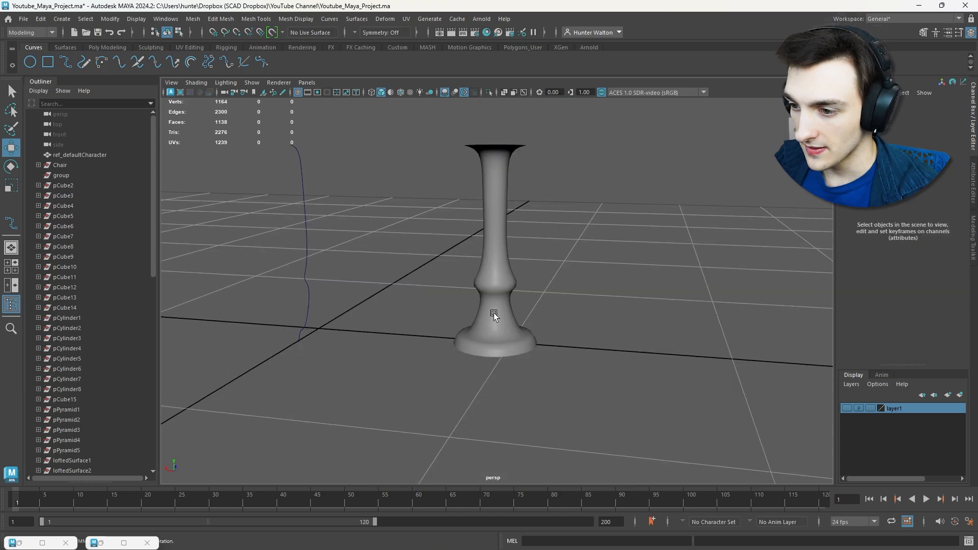
# Show the profile curve's control vertices and move the one above the ridge upward and outward
pyautogui.keyDown('alt'); pyautogui.moveTo(493, 313); pyautogui.dragTo(579, 300); pyautogui.keyUp('alt')
pyautogui.keyDown('alt'); pyautogui.moveTo(400, 301); pyautogui.dragTo(526, 315); pyautogui.keyUp('alt')
pyautogui.click(511, 308)
pyautogui.scroll(5, 542, 304)
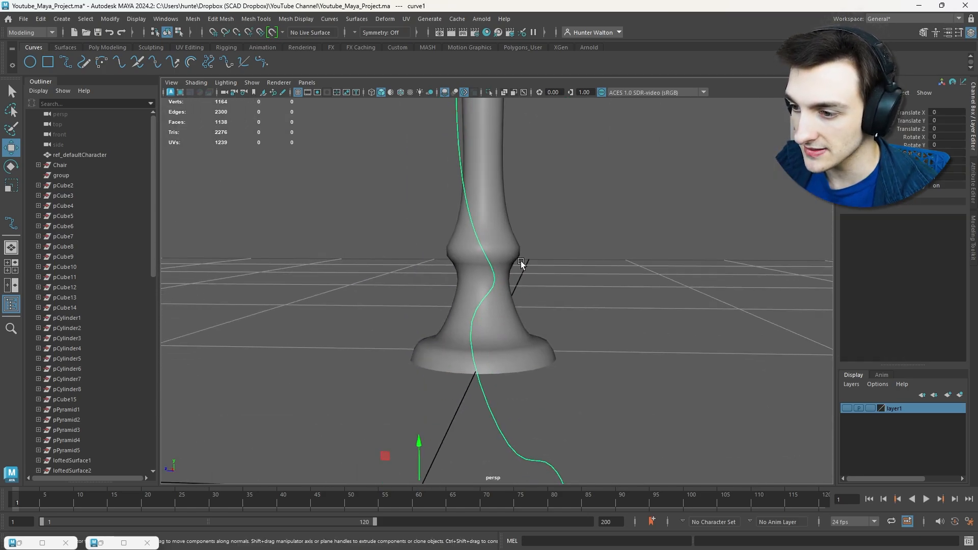
pyautogui.rightClick(498, 260)
pyautogui.moveTo(494, 274); pyautogui.dragTo(459, 273, button='right')
pyautogui.click(482, 253)
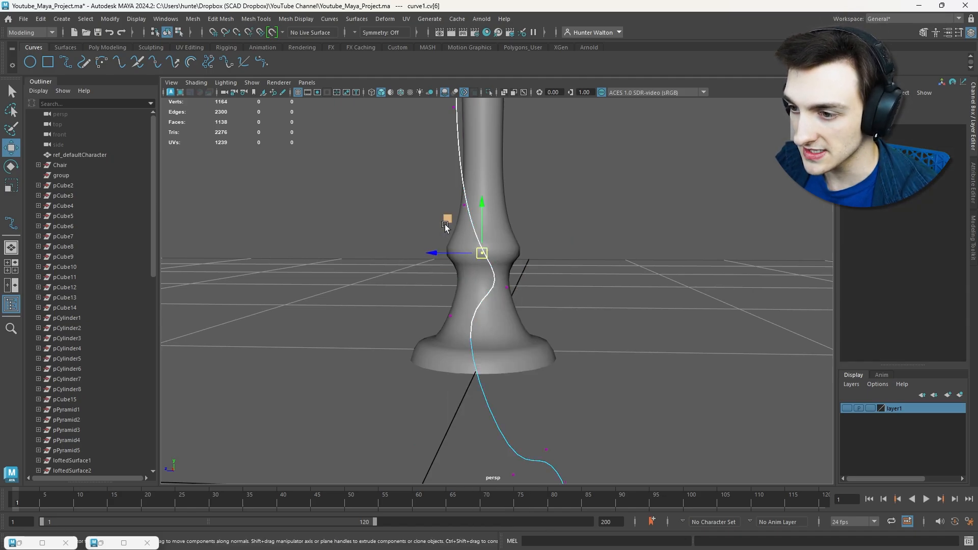
pyautogui.moveTo(446, 219); pyautogui.dragTo(465, 181)
# Select the two ridge control vertices, pull them inward toward the axis and scale them closer together vertically
pyautogui.moveTo(541, 181); pyautogui.dragTo(499, 336)
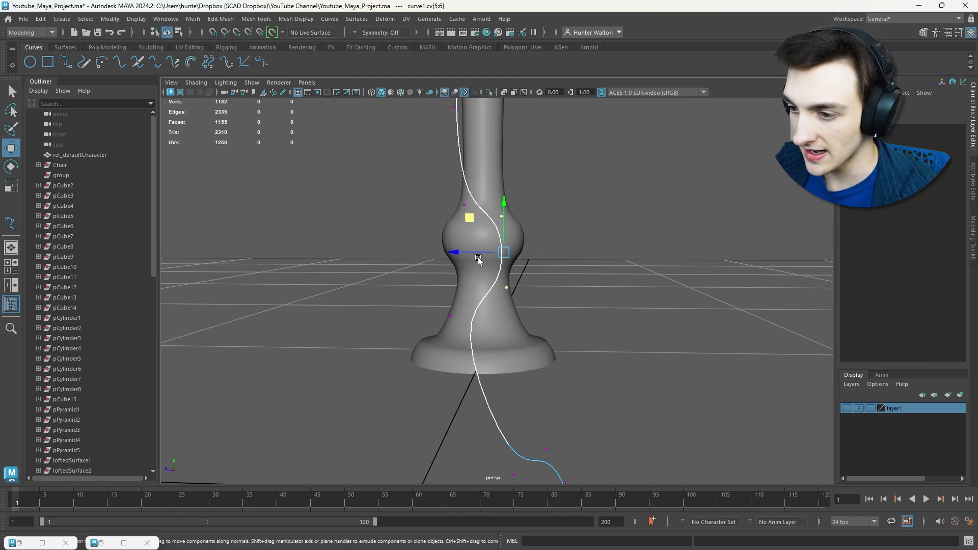
pyautogui.moveTo(478, 250); pyautogui.dragTo(456, 249)
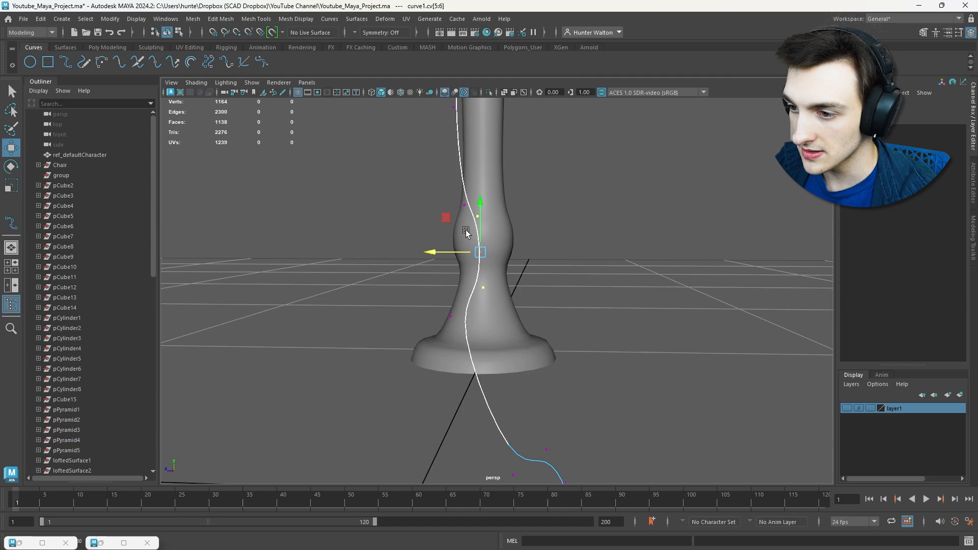
pyautogui.press('r')
pyautogui.moveTo(479, 206); pyautogui.dragTo(475, 243)
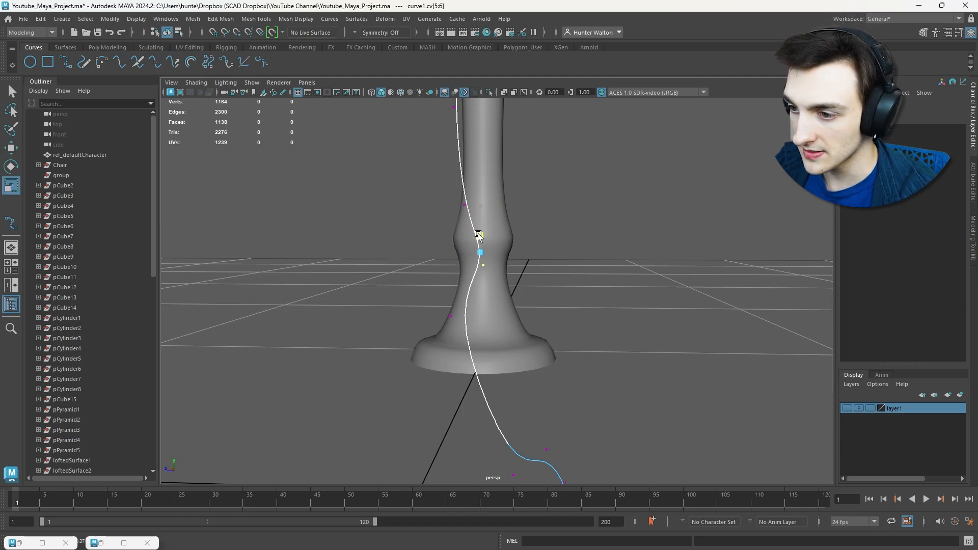
# Slim the shaft by shifting the control vertex just above the ridge upward and pulling the next two higher ones inward
pyautogui.click(464, 205)
pyautogui.press('w')
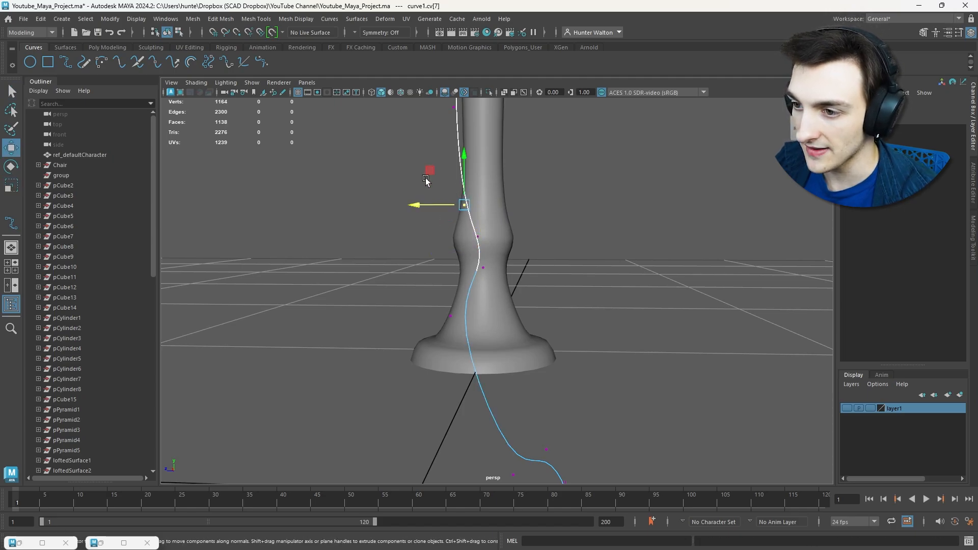
pyautogui.moveTo(429, 172); pyautogui.dragTo(438, 156)
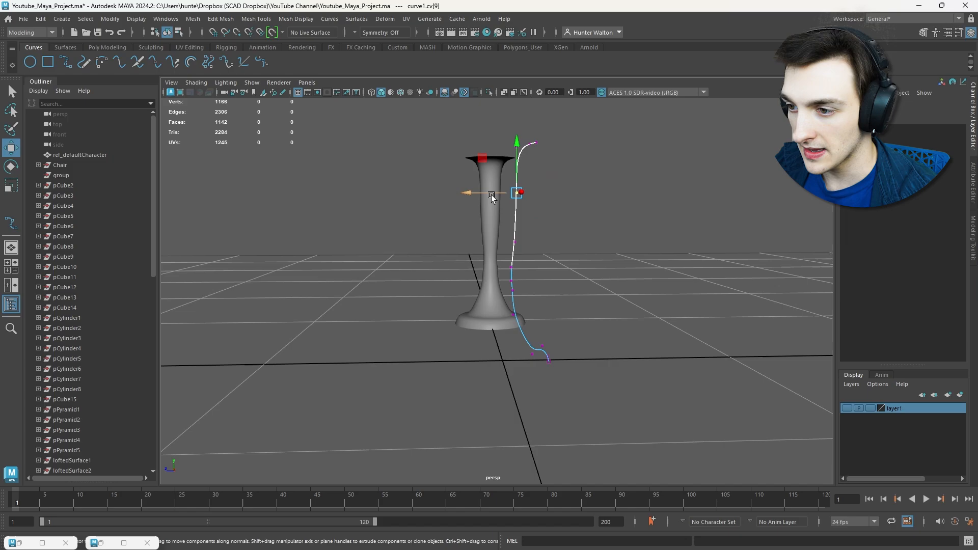
pyautogui.moveTo(490, 193); pyautogui.dragTo(481, 191)
pyautogui.click(514, 242)
pyautogui.moveTo(490, 241); pyautogui.dragTo(486, 239)
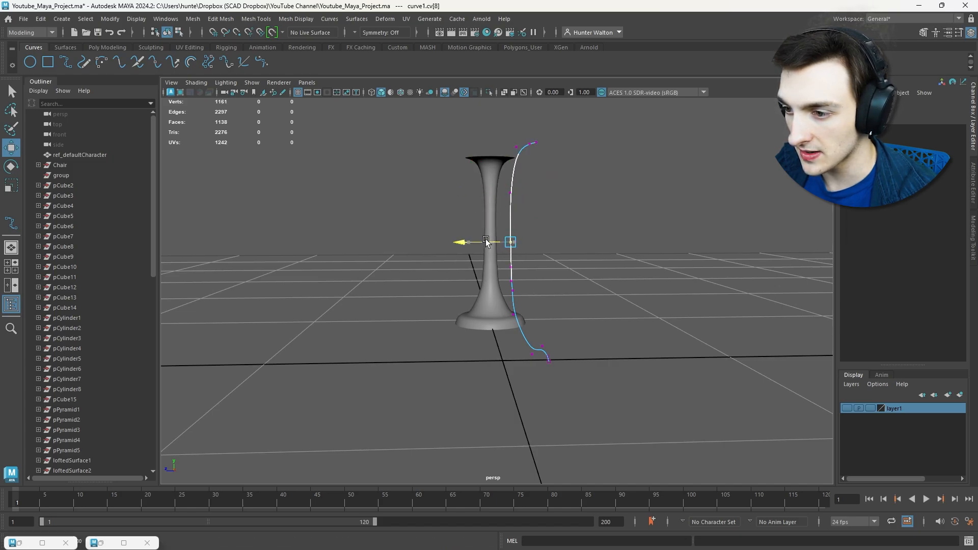
# Reposition the control vertices along the upper side of the curve's foot to reshape its flare
pyautogui.click(586, 275)
pyautogui.keyDown('alt'); pyautogui.moveTo(585, 275); pyautogui.dragTo(606, 271); pyautogui.keyUp('alt')
pyautogui.scroll(5, 596, 260)
pyautogui.scroll(-3, 596, 261)
pyautogui.click(481, 337)
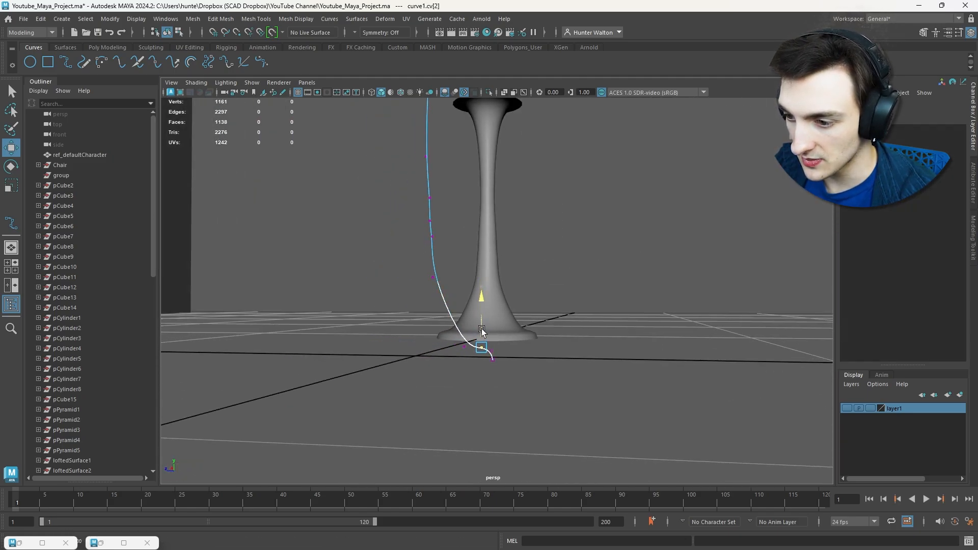
pyautogui.moveTo(462, 346); pyautogui.dragTo(467, 336)
# Select the control vertices along the middle and lower shaft and move them slightly outward to thicken it
pyautogui.moveTo(460, 186); pyautogui.dragTo(525, 290)
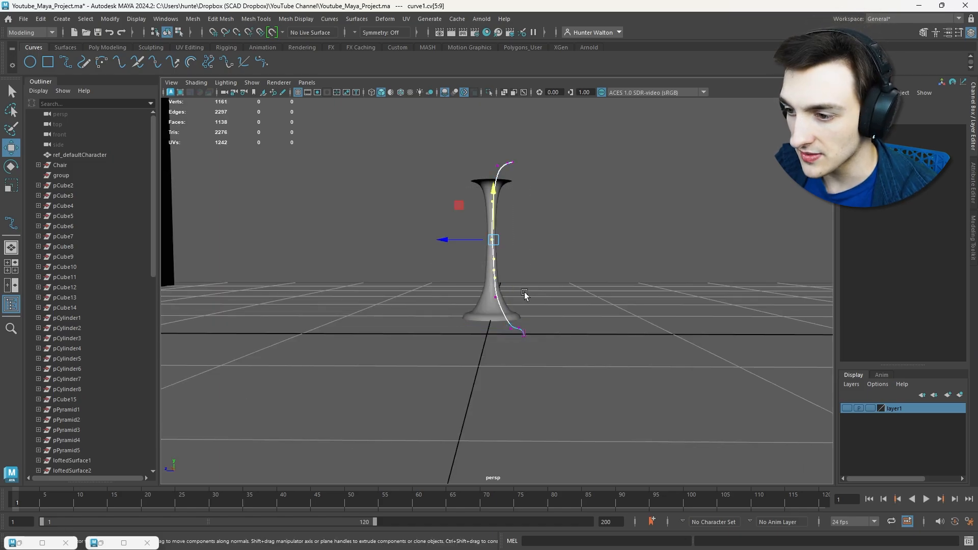
pyautogui.moveTo(476, 243); pyautogui.dragTo(474, 197)
pyautogui.keyDown('shift'); pyautogui.moveTo(485, 289); pyautogui.dragTo(509, 305); pyautogui.keyUp('shift')
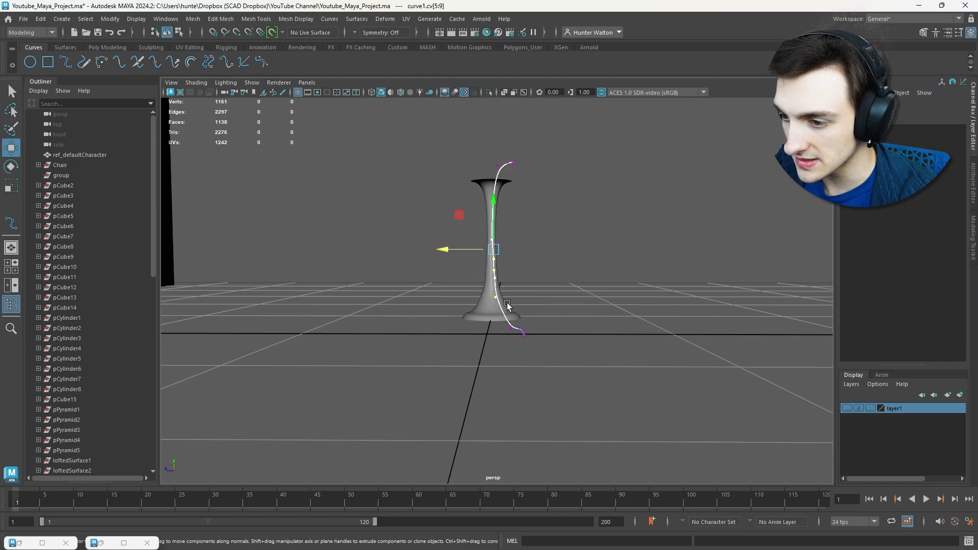
pyautogui.moveTo(463, 248); pyautogui.dragTo(466, 248)
pyautogui.click(570, 274)
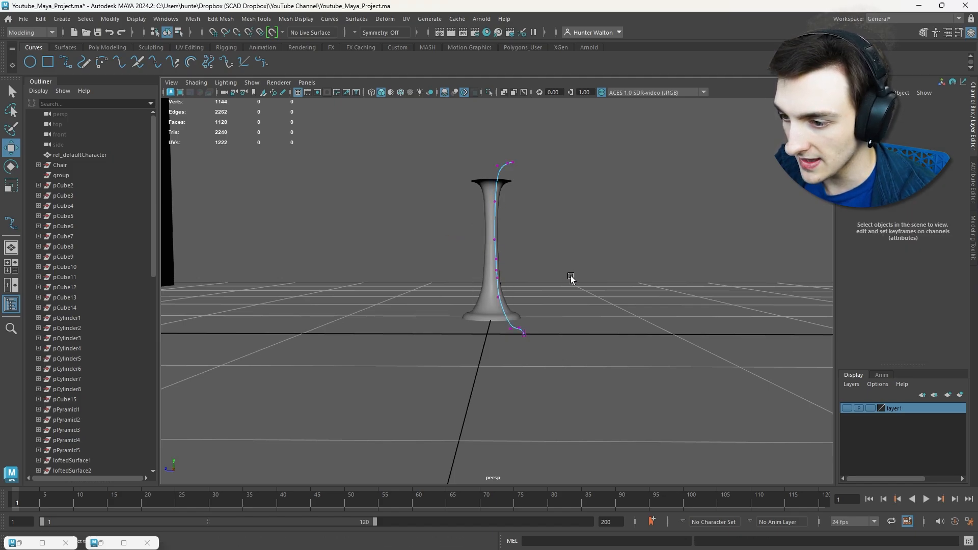
# Delete the profile curve, leaving the revolved mesh without construction history
pyautogui.keyDown('alt'); pyautogui.moveTo(576, 281); pyautogui.dragTo(682, 307); pyautogui.keyUp('alt')
pyautogui.click(491, 286)
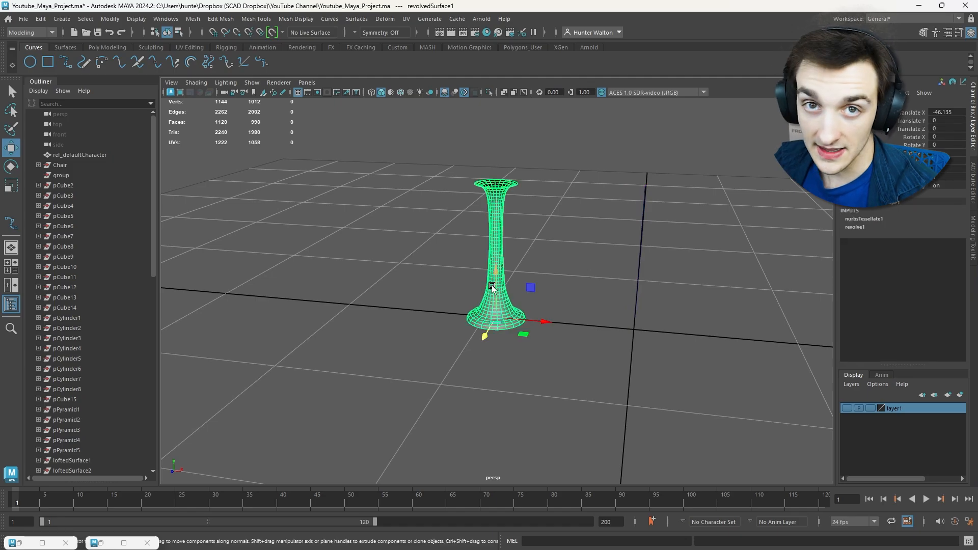
pyautogui.moveTo(494, 264); pyautogui.dragTo(608, 266, button='right')
pyautogui.click(638, 247)
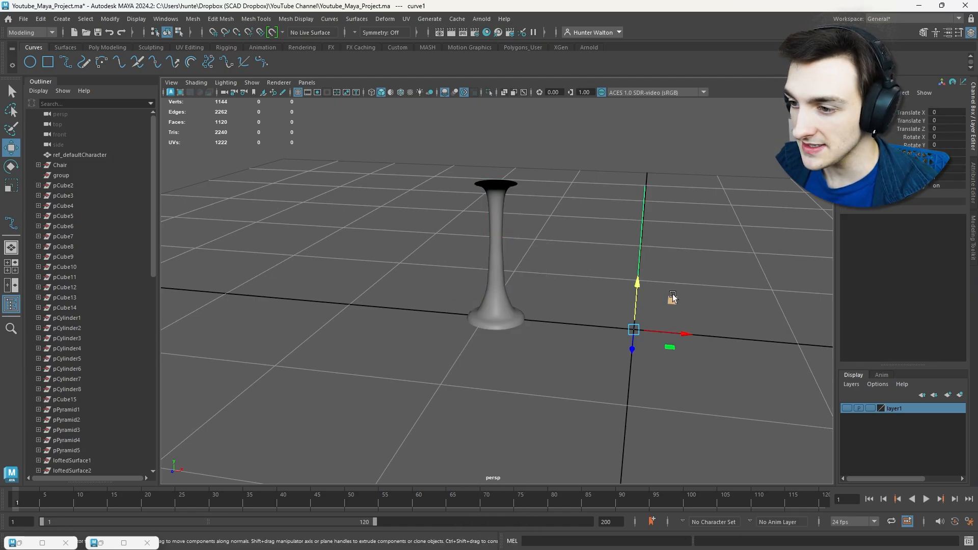
pyautogui.click(672, 294)
# Move the revolved mesh back along X to the area of the scene origin and frame it
pyautogui.click(513, 271)
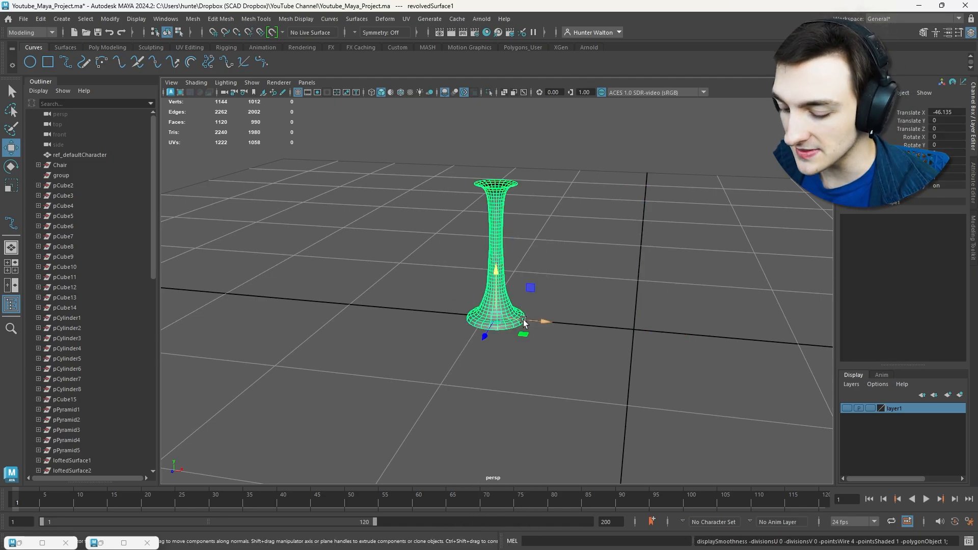
pyautogui.moveTo(523, 322); pyautogui.dragTo(642, 369)
pyautogui.press('f')
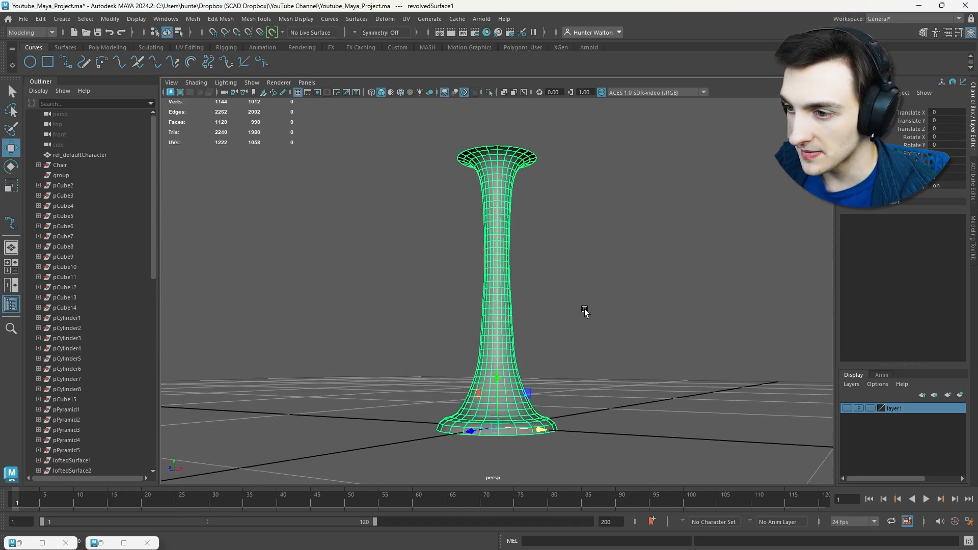
# Select every other horizontal edge loop from the flared top down the shaft to the foot and delete them
pyautogui.keyDown('alt'); pyautogui.moveTo(584, 311); pyautogui.dragTo(565, 338); pyautogui.keyUp('alt')
pyautogui.keyDown('alt'); pyautogui.moveTo(546, 305); pyautogui.dragTo(542, 297); pyautogui.keyUp('alt')
pyautogui.scroll(4, 542, 297)
pyautogui.scroll(-1, 543, 297)
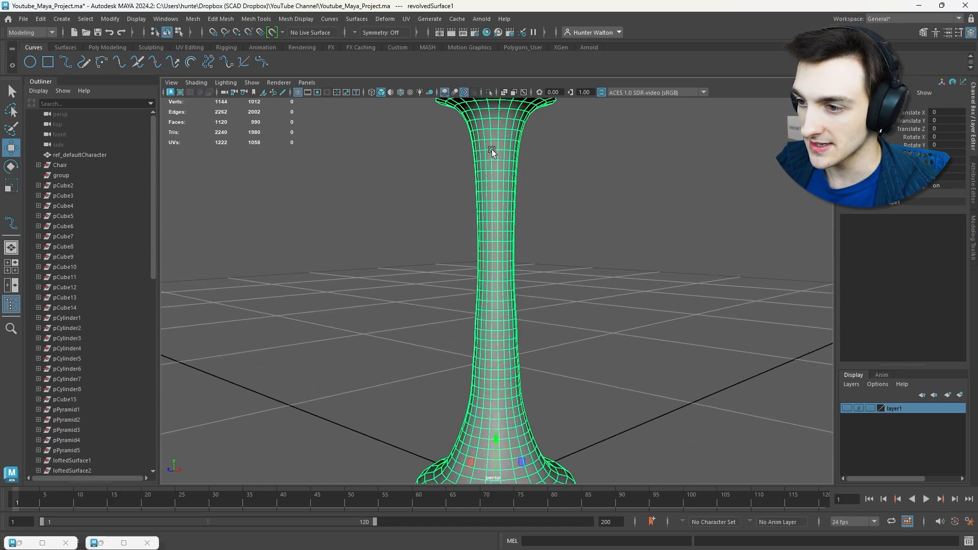
pyautogui.keyDown('alt'); pyautogui.moveTo(491, 149); pyautogui.dragTo(513, 281, button='middle'); pyautogui.keyUp('alt')
pyautogui.moveTo(520, 259); pyautogui.dragTo(521, 234, button='right')
pyautogui.scroll(3, 534, 256)
pyautogui.keyDown('alt'); pyautogui.moveTo(534, 256); pyautogui.dragTo(567, 214); pyautogui.keyUp('alt')
pyautogui.doubleClick(530, 180)
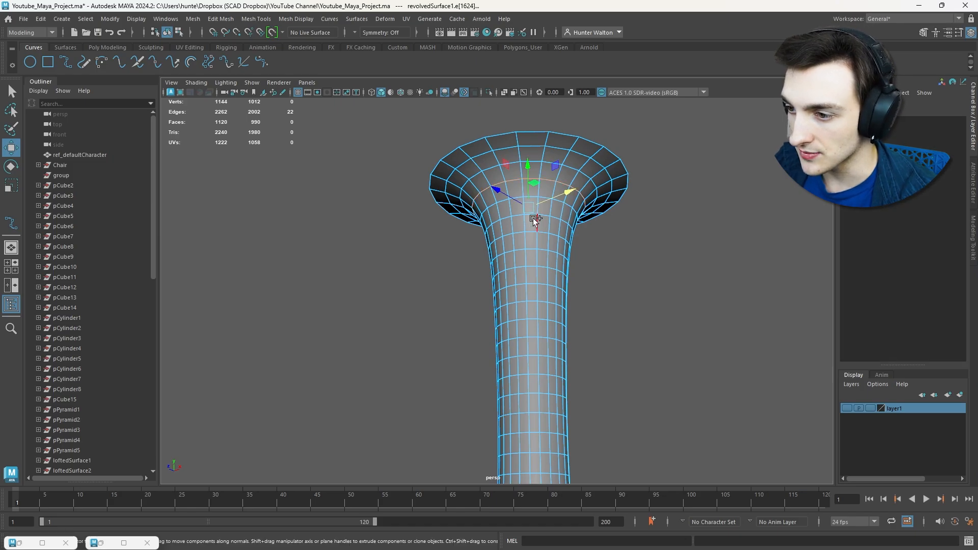
pyautogui.keyDown('shift'); pyautogui.doubleClick(548, 216); pyautogui.keyUp('shift')
pyautogui.keyDown('shift'); pyautogui.doubleClick(545, 250); pyautogui.keyUp('shift')
pyautogui.keyDown('shift'); pyautogui.click(540, 282); pyautogui.keyUp('shift')
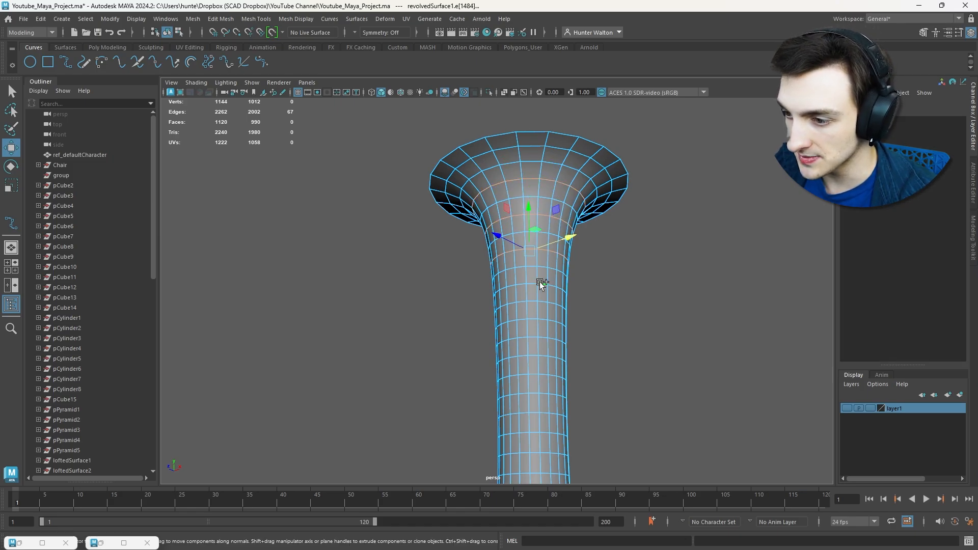
pyautogui.keyDown('alt'); pyautogui.moveTo(593, 363); pyautogui.dragTo(554, 269); pyautogui.keyUp('alt')
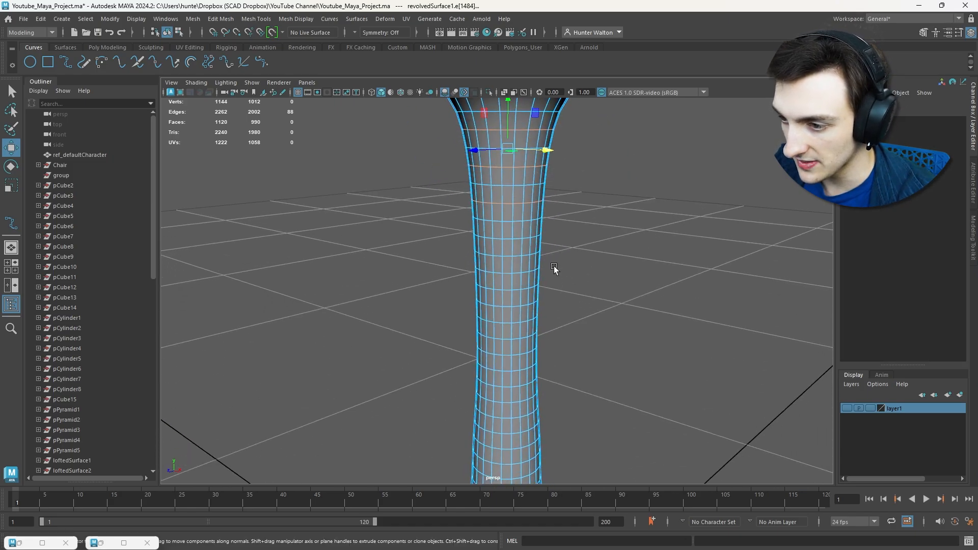
pyautogui.keyDown('shift'); pyautogui.doubleClick(520, 240); pyautogui.keyUp('shift')
pyautogui.keyDown('shift'); pyautogui.doubleClick(515, 272); pyautogui.keyUp('shift')
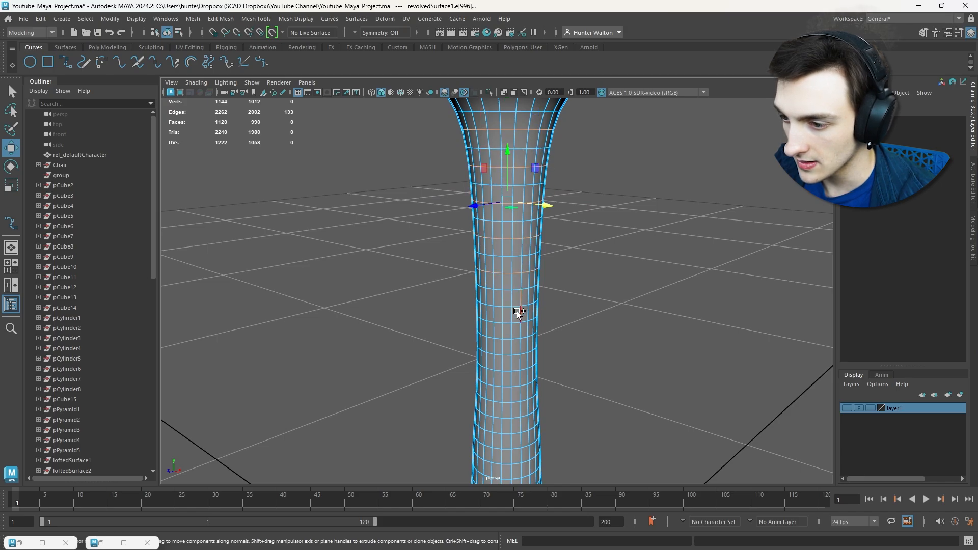
pyautogui.keyDown('shift'); pyautogui.doubleClick(518, 312); pyautogui.keyUp('shift')
pyautogui.keyDown('shift'); pyautogui.doubleClick(517, 338); pyautogui.keyUp('shift')
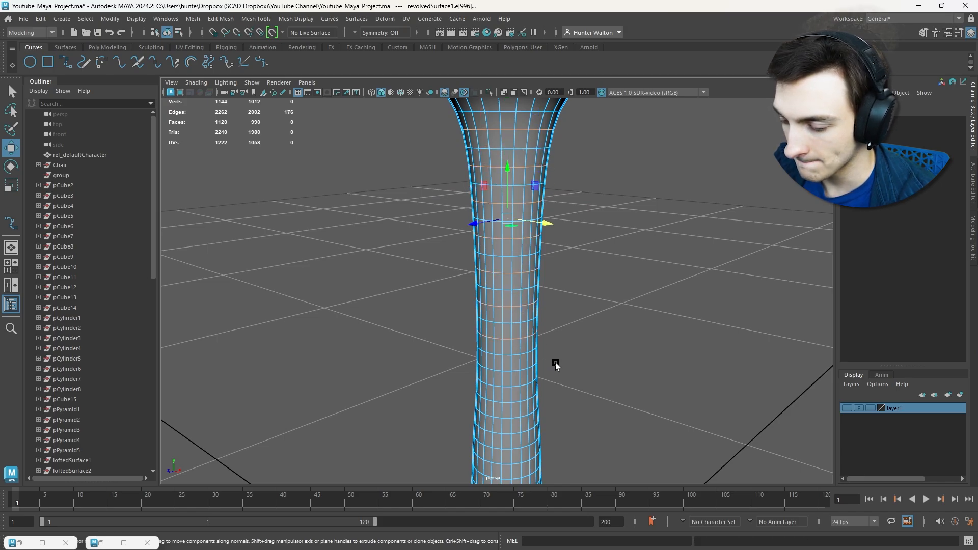
pyautogui.keyDown('alt'); pyautogui.moveTo(554, 363); pyautogui.dragTo(539, 213, button='middle'); pyautogui.keyUp('alt')
pyautogui.keyDown('shift'); pyautogui.doubleClick(503, 234); pyautogui.keyUp('shift')
pyautogui.keyDown('shift'); pyautogui.click(502, 266); pyautogui.keyUp('shift')
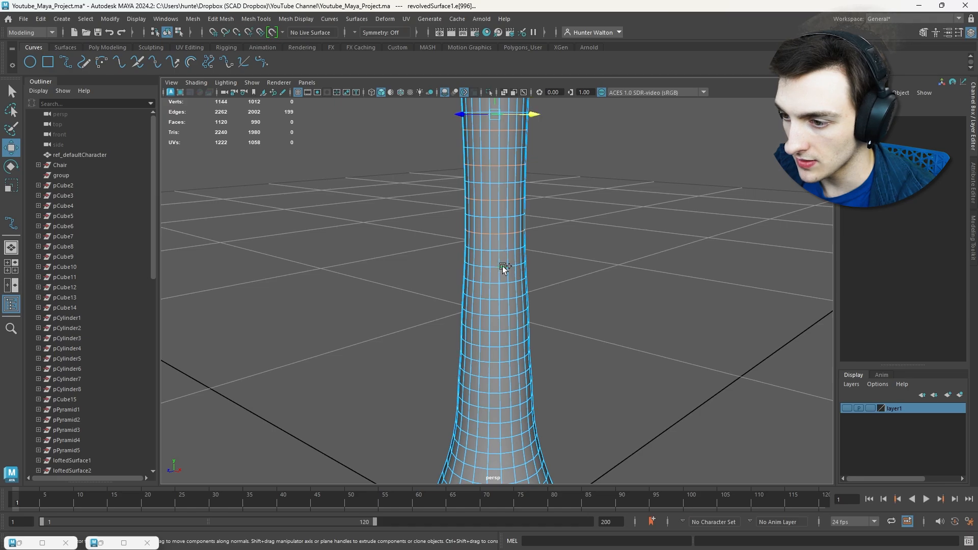
pyautogui.keyDown('shift'); pyautogui.doubleClick(505, 299); pyautogui.keyUp('shift')
pyautogui.keyDown('shift'); pyautogui.doubleClick(503, 329); pyautogui.keyUp('shift')
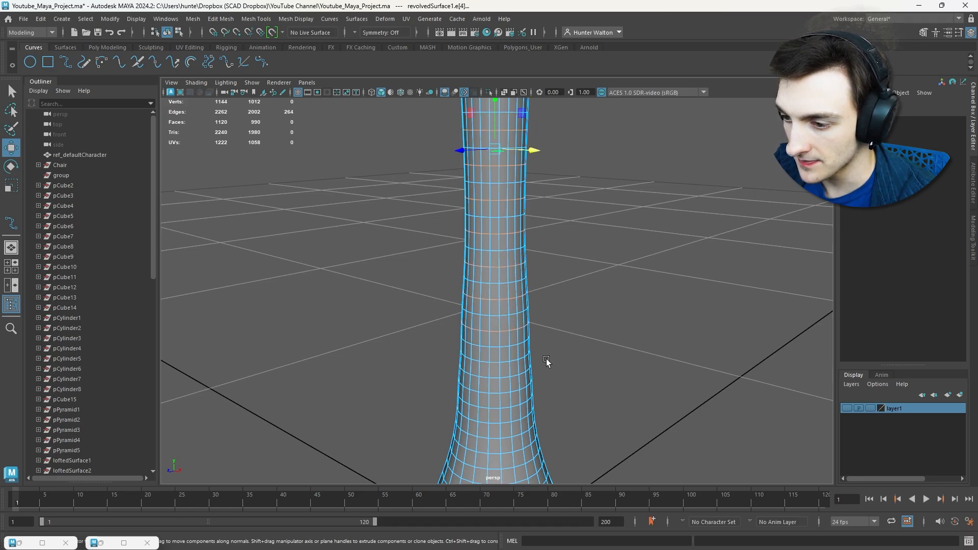
pyautogui.keyDown('alt'); pyautogui.moveTo(547, 362); pyautogui.dragTo(537, 253, button='middle'); pyautogui.keyUp('alt')
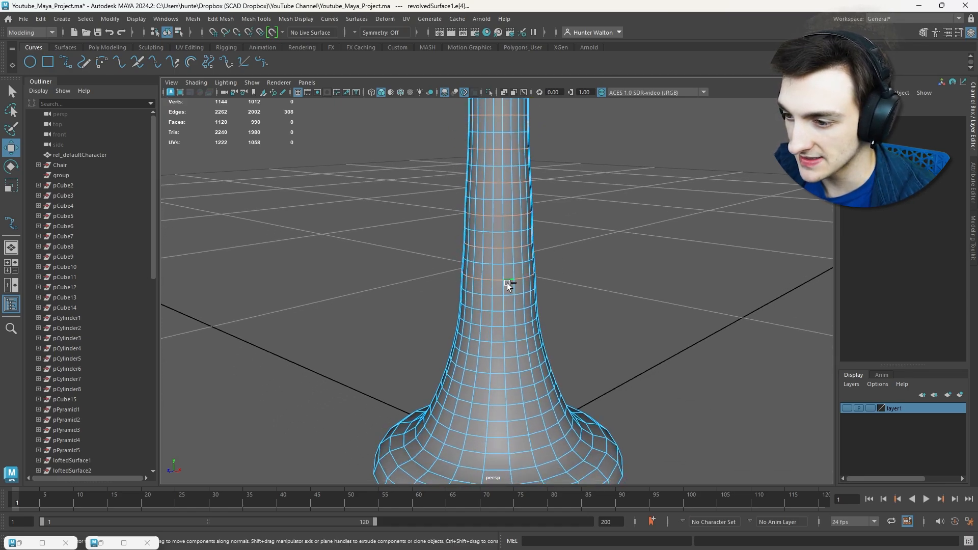
pyautogui.keyDown('shift'); pyautogui.doubleClick(514, 371); pyautogui.keyUp('shift')
pyautogui.keyDown('alt'); pyautogui.moveTo(558, 359); pyautogui.dragTo(528, 268, button='middle'); pyautogui.keyUp('alt')
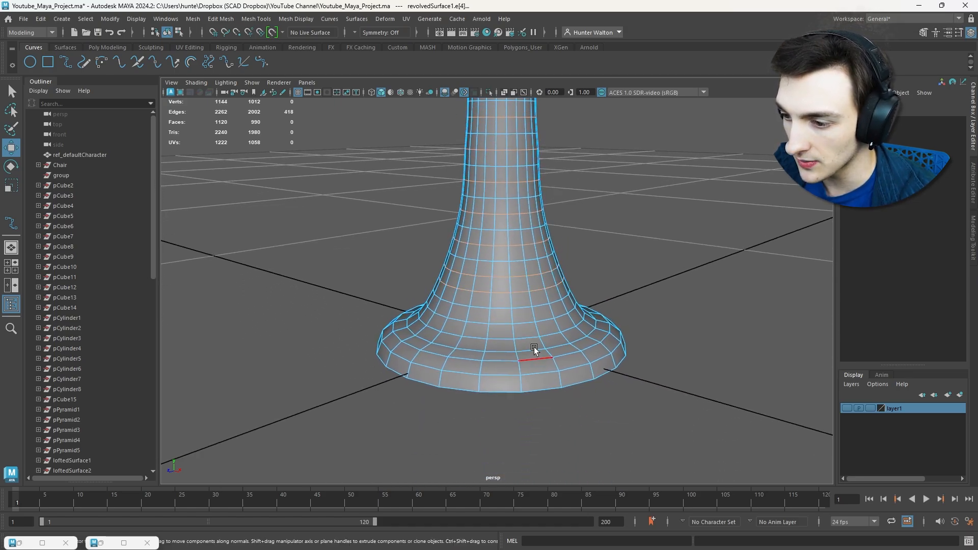
pyautogui.keyDown('alt'); pyautogui.moveTo(533, 353); pyautogui.dragTo(579, 249); pyautogui.keyUp('alt')
pyautogui.scroll(-3, 578, 249)
pyautogui.keyDown('alt'); pyautogui.moveTo(578, 250); pyautogui.dragTo(552, 354, button='middle'); pyautogui.keyUp('alt')
pyautogui.keyDown('alt'); pyautogui.moveTo(552, 354); pyautogui.dragTo(530, 350); pyautogui.keyUp('alt')
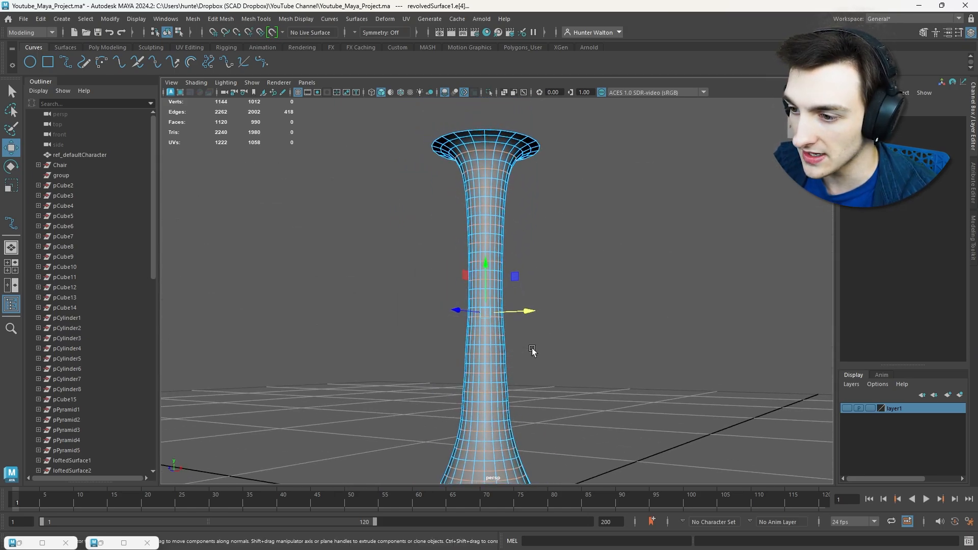
pyautogui.press('Delete')
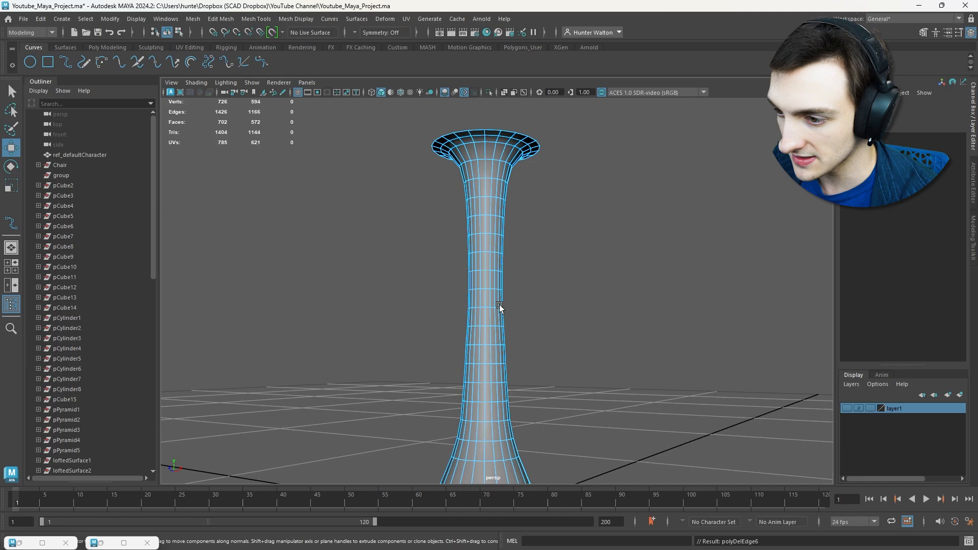
# Delete seven adjacent horizontal edge loops, including their vertices, from the middle of the shaft
pyautogui.scroll(3, 484, 209)
pyautogui.doubleClick(468, 181)
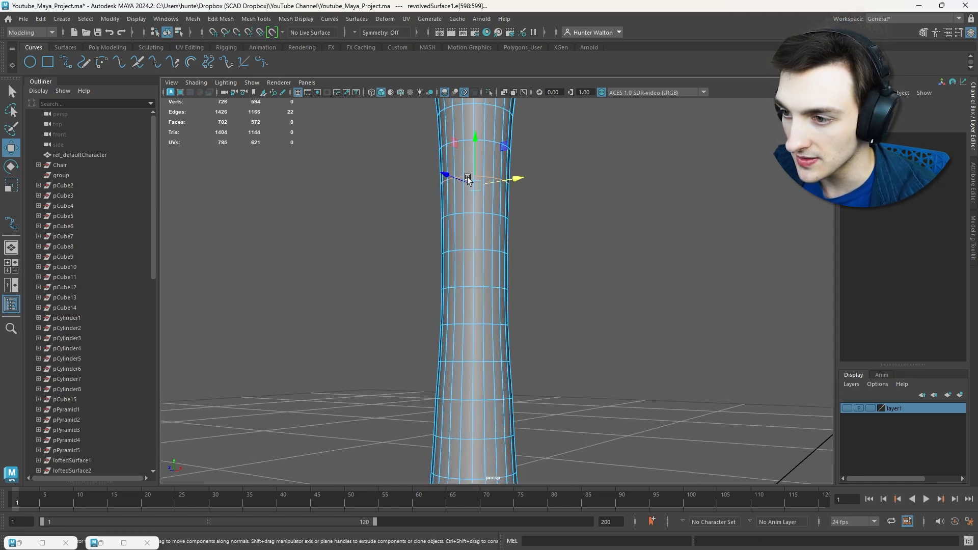
pyautogui.keyDown('shift'); pyautogui.doubleClick(471, 214); pyautogui.keyUp('shift')
pyautogui.keyDown('shift'); pyautogui.doubleClick(466, 249); pyautogui.keyUp('shift')
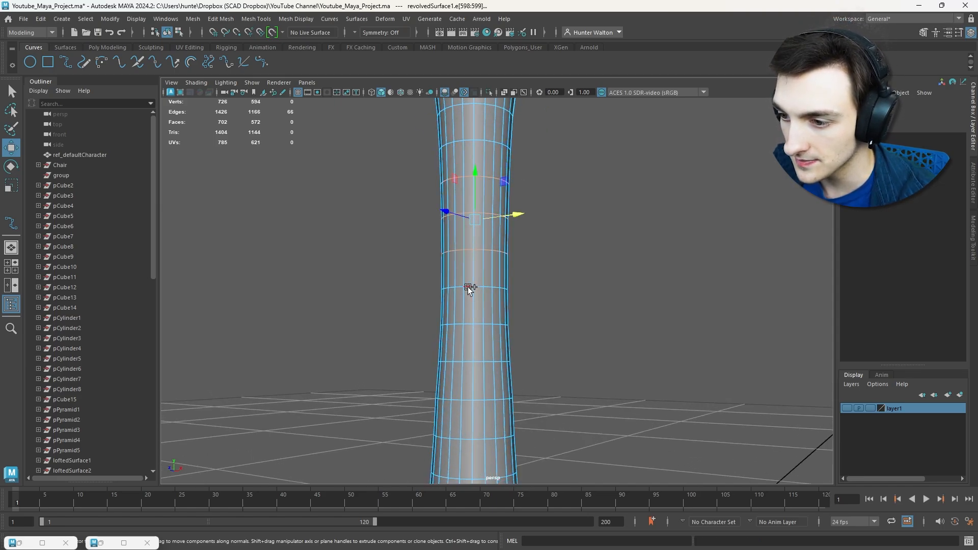
pyautogui.keyDown('shift'); pyautogui.doubleClick(468, 288); pyautogui.keyUp('shift')
pyautogui.keyDown('shift'); pyautogui.doubleClick(466, 325); pyautogui.keyUp('shift')
pyautogui.keyDown('shift'); pyautogui.doubleClick(466, 361); pyautogui.keyUp('shift')
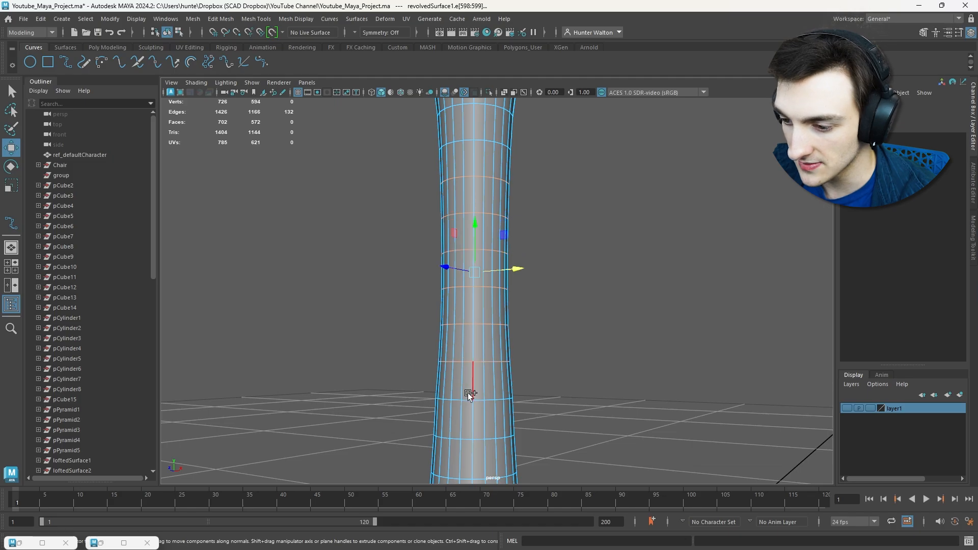
pyautogui.keyDown('shift'); pyautogui.doubleClick(469, 400); pyautogui.keyUp('shift')
pyautogui.hotkey('ctrl', 'Delete')
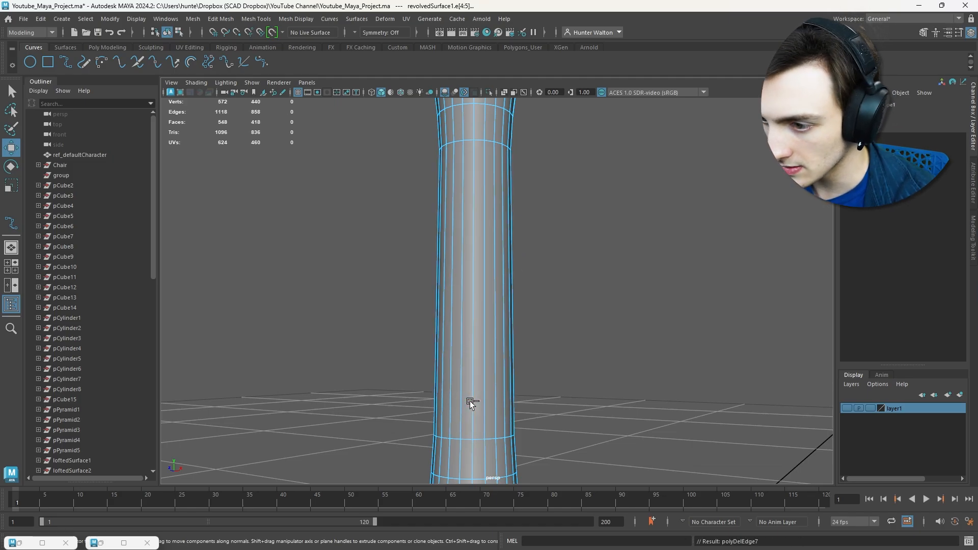
# Delete the two edge loops directly below the cleared shaft section, including their vertices
pyautogui.scroll(-5, 530, 336)
pyautogui.keyDown('alt'); pyautogui.moveTo(532, 336); pyautogui.dragTo(527, 329); pyautogui.keyUp('alt')
pyautogui.scroll(4, 527, 329)
pyautogui.keyDown('alt'); pyautogui.moveTo(531, 329); pyautogui.dragTo(558, 279, button='middle'); pyautogui.keyUp('alt')
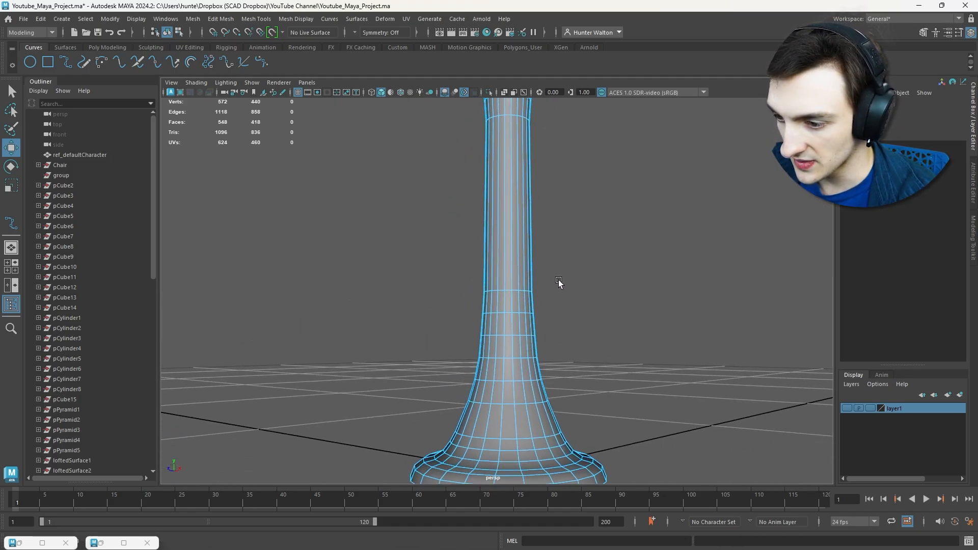
pyautogui.keyDown('alt'); pyautogui.moveTo(559, 279); pyautogui.dragTo(526, 276); pyautogui.keyUp('alt')
pyautogui.doubleClick(512, 271)
pyautogui.keyDown('shift'); pyautogui.doubleClick(513, 293); pyautogui.keyUp('shift')
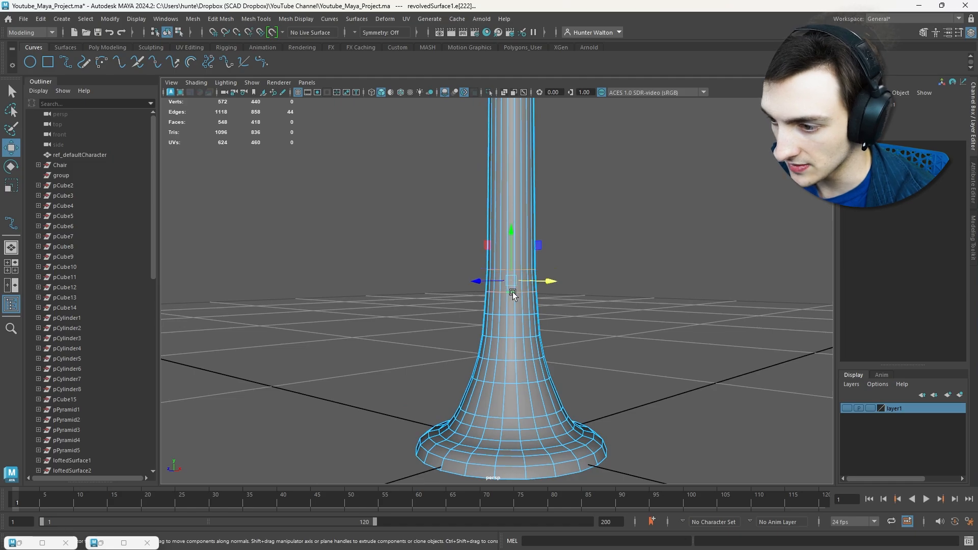
pyautogui.press('Delete')
pyautogui.hotkey('ctrl', 'z')
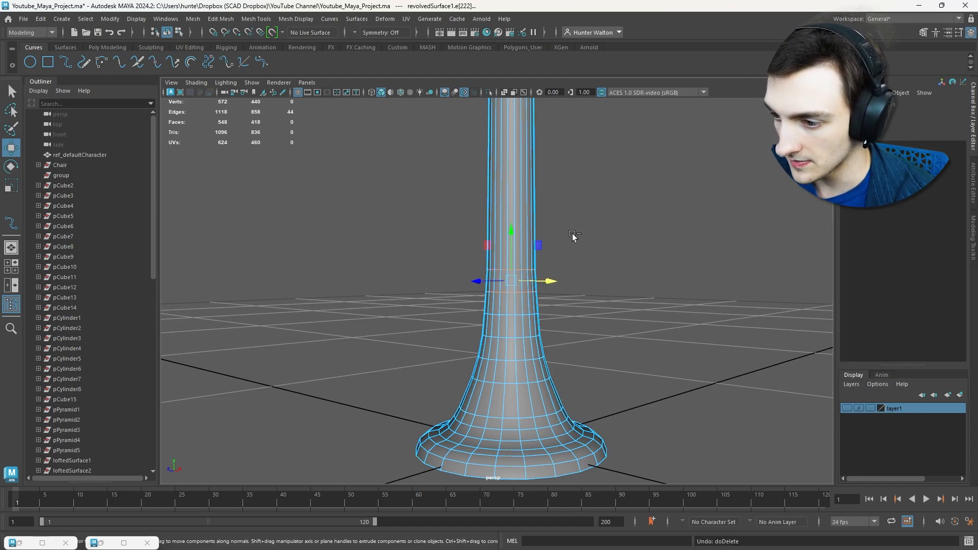
pyautogui.hotkey('ctrl', 'Delete')
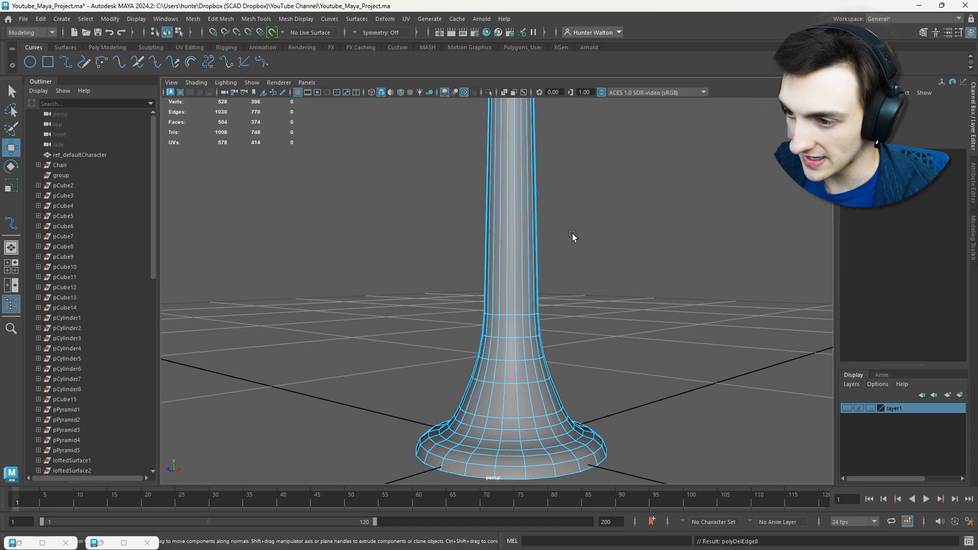
# Scale the edge loops at both ends of the cleared shaft section slightly inward in X and Z, and return to object mode
pyautogui.keyDown('alt'); pyautogui.moveTo(574, 237); pyautogui.dragTo(527, 193, button='right'); pyautogui.keyUp('alt')
pyautogui.keyDown('alt'); pyautogui.moveTo(526, 194); pyautogui.dragTo(590, 220); pyautogui.keyUp('alt')
pyautogui.keyDown('alt'); pyautogui.moveTo(590, 219); pyautogui.dragTo(632, 245, button='right'); pyautogui.keyUp('alt')
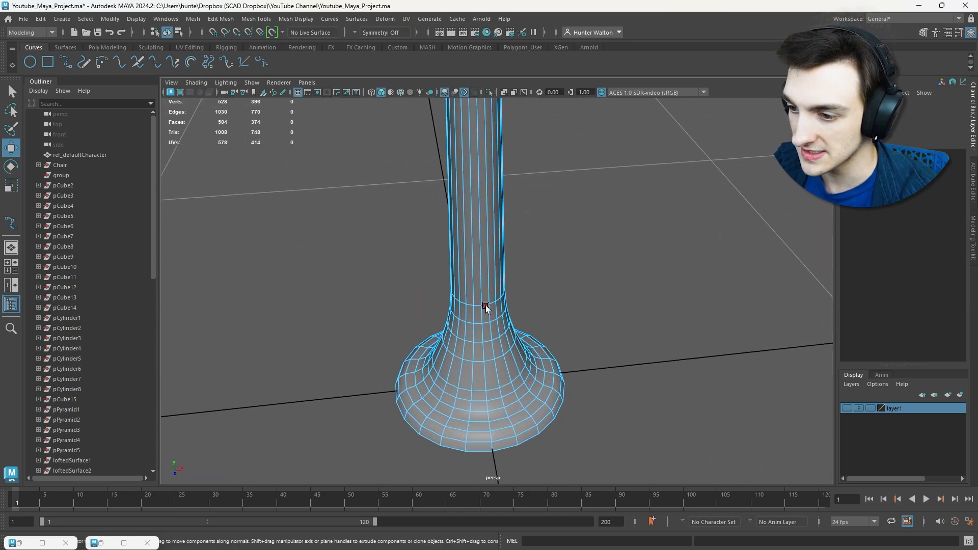
pyautogui.doubleClick(485, 305)
pyautogui.keyDown('alt'); pyautogui.moveTo(485, 305); pyautogui.dragTo(499, 258); pyautogui.keyUp('alt')
pyautogui.keyDown('alt'); pyautogui.moveTo(499, 257); pyautogui.dragTo(500, 380, button='middle'); pyautogui.keyUp('alt')
pyautogui.keyDown('shift'); pyautogui.doubleClick(485, 224); pyautogui.keyUp('shift')
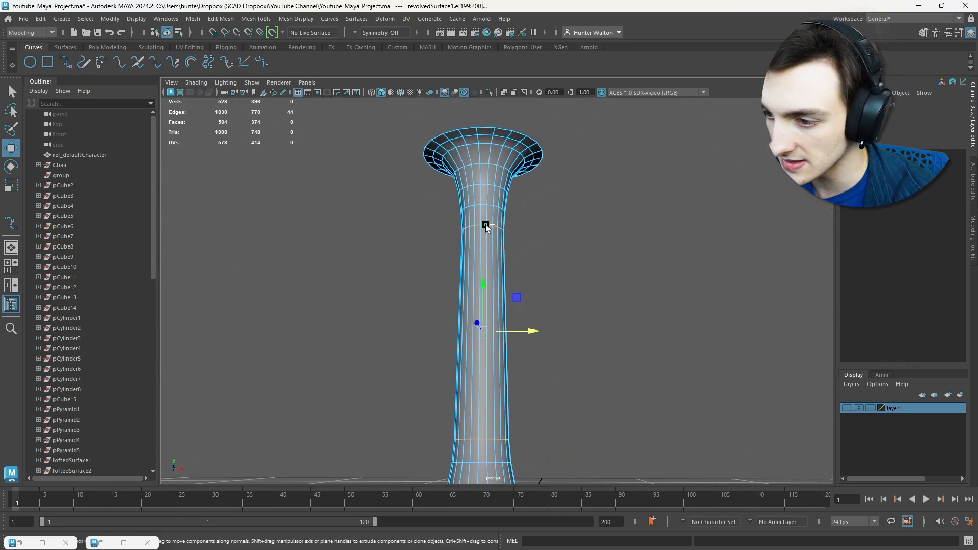
pyautogui.press('r')
pyautogui.keyDown('alt'); pyautogui.moveTo(584, 286); pyautogui.dragTo(515, 309); pyautogui.keyUp('alt')
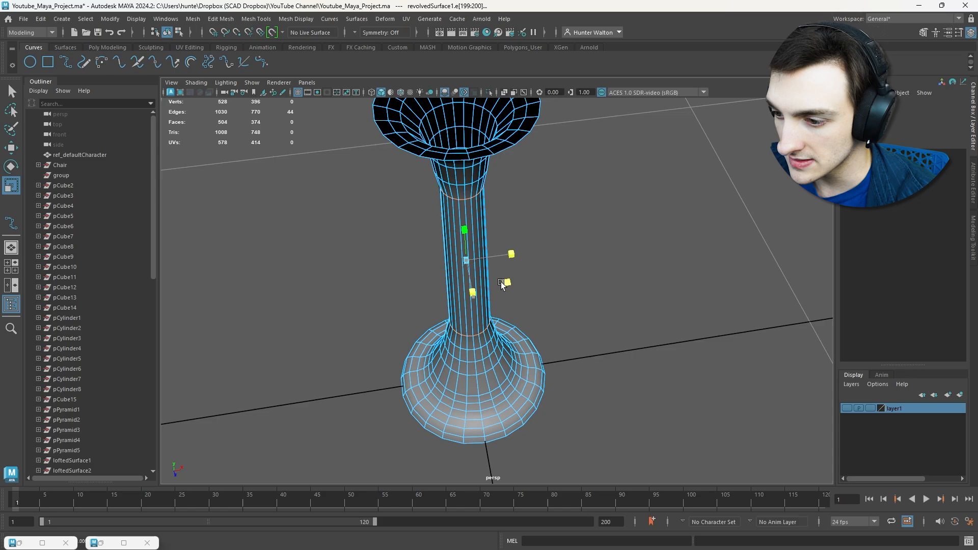
pyautogui.click(618, 291)
pyautogui.scroll(-5, 618, 292)
pyautogui.keyDown('alt'); pyautogui.moveTo(617, 292); pyautogui.dragTo(517, 274); pyautogui.keyUp('alt')
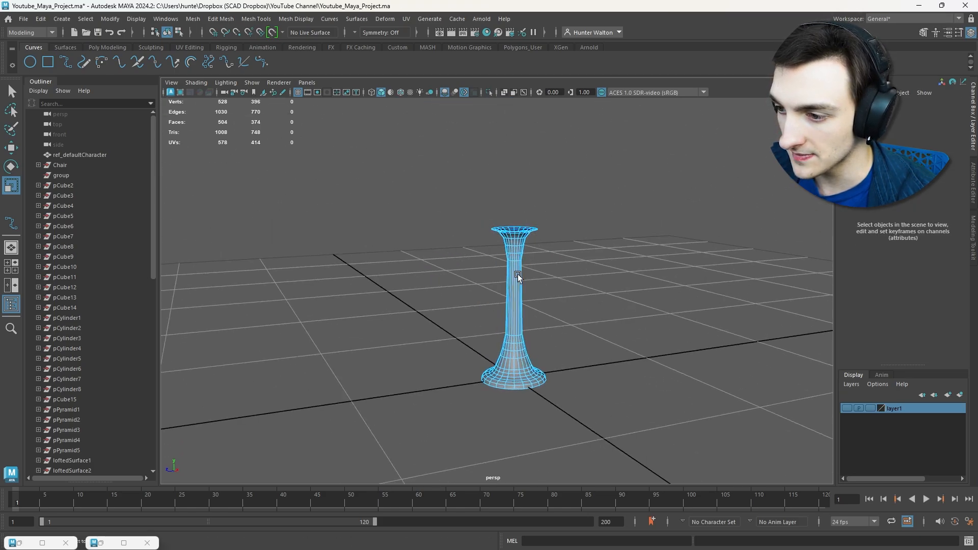
pyautogui.moveTo(507, 258); pyautogui.dragTo(541, 246, button='right')
pyautogui.click(592, 251)
pyautogui.scroll(-5, 592, 251)
pyautogui.keyDown('alt'); pyautogui.moveTo(592, 252); pyautogui.dragTo(513, 280); pyautogui.keyUp('alt')
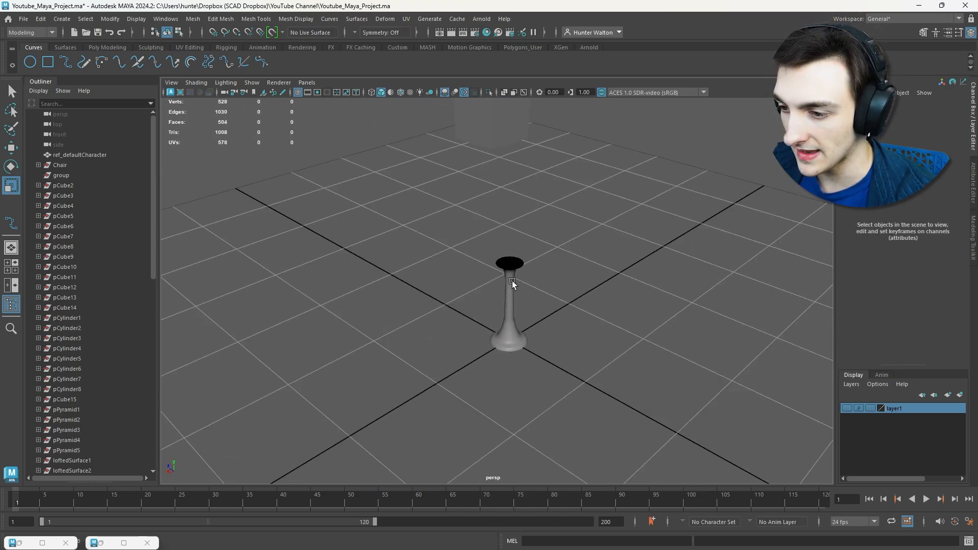
# Select the border edge loop around the flared top and fill the opening with a single cap face
pyautogui.click(512, 283)
pyautogui.keyDown('alt'); pyautogui.moveTo(539, 326); pyautogui.dragTo(586, 285); pyautogui.keyUp('alt')
pyautogui.scroll(8, 625, 302)
pyautogui.moveTo(537, 236); pyautogui.dragTo(535, 214, button='right')
pyautogui.click(535, 214)
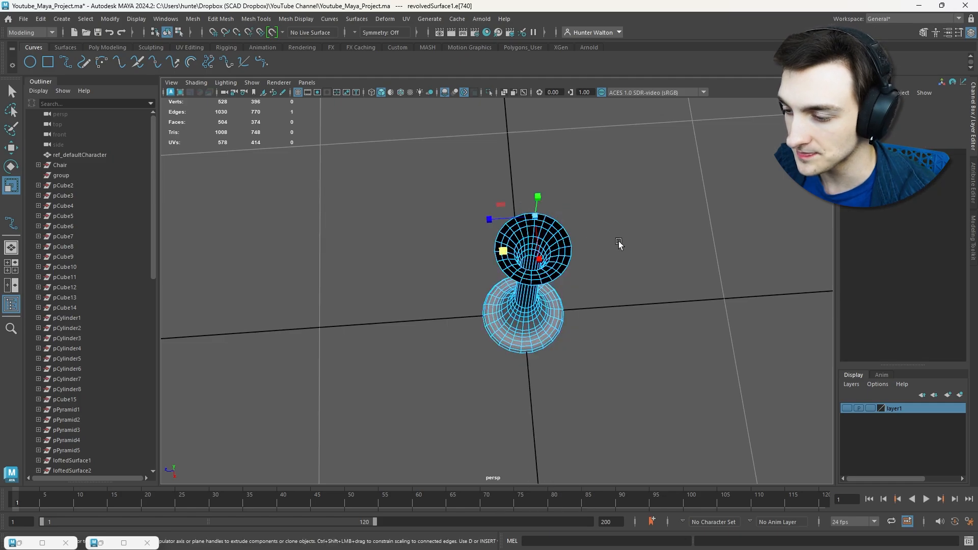
pyautogui.click(617, 242)
pyautogui.scroll(-4, 598, 276)
pyautogui.moveTo(598, 276)
pyautogui.keyDown('alt'); pyautogui.mouseDown()
pyautogui.moveTo(615, 201)
pyautogui.moveTo(599, 277)
pyautogui.mouseUp(); pyautogui.keyUp('alt')
pyautogui.scroll(5, 599, 277)
pyautogui.keyDown('alt'); pyautogui.moveTo(599, 277); pyautogui.dragTo(519, 287, button='middle'); pyautogui.keyUp('alt')
pyautogui.keyDown('alt'); pyautogui.moveTo(518, 287); pyautogui.dragTo(528, 218); pyautogui.keyUp('alt')
pyautogui.doubleClick(461, 244)
pyautogui.click(515, 221)
pyautogui.moveTo(490, 208); pyautogui.dragTo(489, 228, button='right')
pyautogui.moveTo(489, 228); pyautogui.dragTo(485, 206, button='right')
pyautogui.moveTo(485, 206); pyautogui.dragTo(524, 318, button='right')
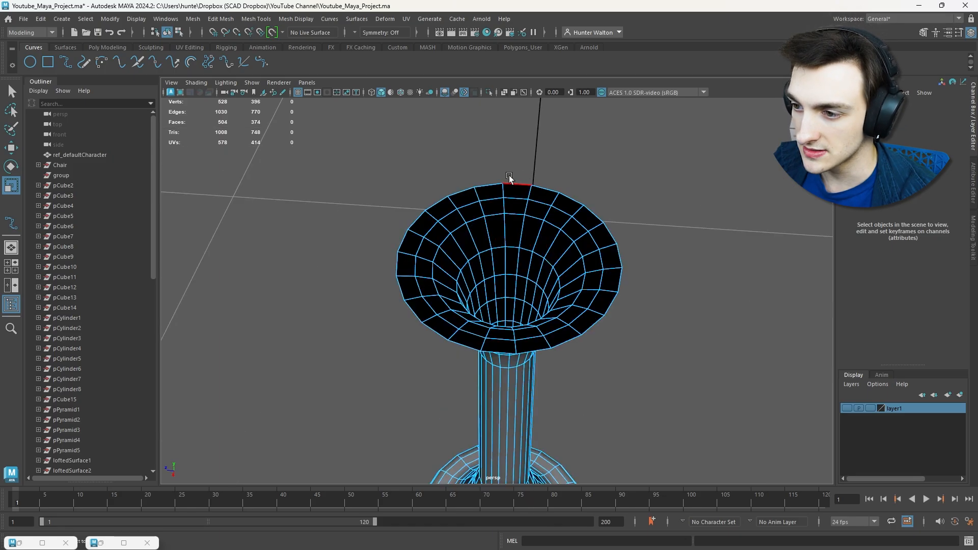
pyautogui.doubleClick(513, 182)
pyautogui.keyDown('alt'); pyautogui.moveTo(524, 318); pyautogui.dragTo(600, 164); pyautogui.keyUp('alt')
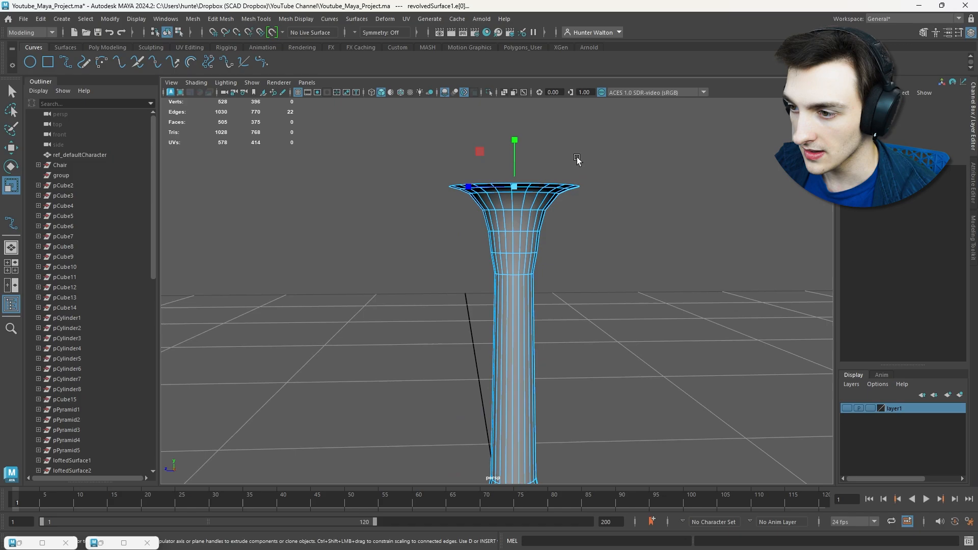
# Raise the capped top of the mesh slightly along Y and return to object mode
pyautogui.moveTo(525, 199); pyautogui.dragTo(527, 202, button='right')
pyautogui.click(528, 202)
pyautogui.press('w')
pyautogui.moveTo(517, 182); pyautogui.dragTo(516, 172)
pyautogui.click(596, 259)
pyautogui.keyDown('alt'); pyautogui.moveTo(597, 260); pyautogui.dragTo(559, 259); pyautogui.keyUp('alt')
pyautogui.scroll(-8, 559, 259)
pyautogui.moveTo(551, 260); pyautogui.dragTo(599, 245, button='right')
pyautogui.click(602, 245)
pyautogui.keyDown('alt'); pyautogui.moveTo(601, 245); pyautogui.dragTo(627, 270); pyautogui.keyUp('alt')
pyautogui.scroll(7, 464, 252)
# Select the edge loop at the lower end of the cleared shaft section, raise it slightly along Y, and return to object mode
pyautogui.click(504, 412)
pyautogui.keyDown('alt'); pyautogui.moveTo(519, 387); pyautogui.dragTo(544, 313); pyautogui.keyUp('alt')
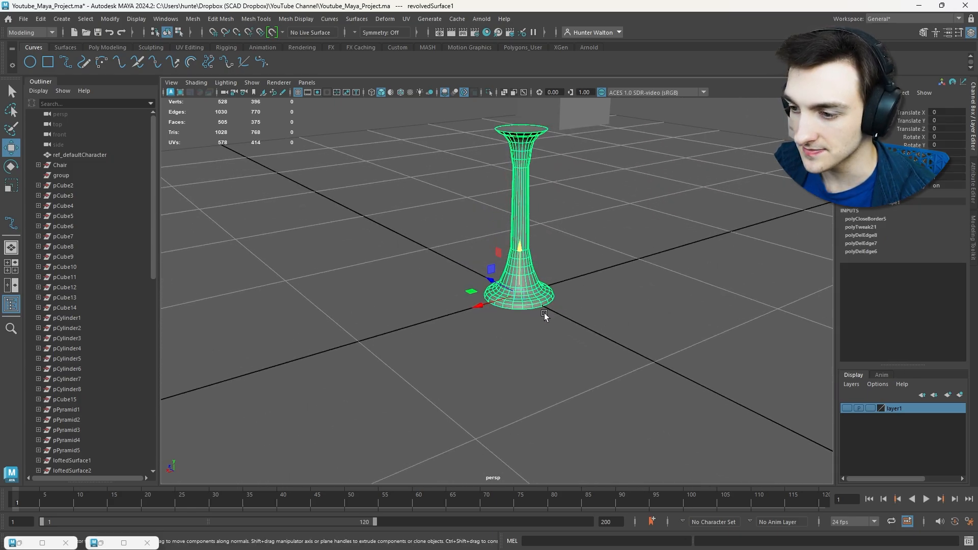
pyautogui.scroll(6, 550, 352)
pyautogui.keyDown('alt'); pyautogui.moveTo(553, 380); pyautogui.dragTo(518, 396); pyautogui.keyUp('alt')
pyautogui.moveTo(518, 395); pyautogui.dragTo(514, 225, button='right')
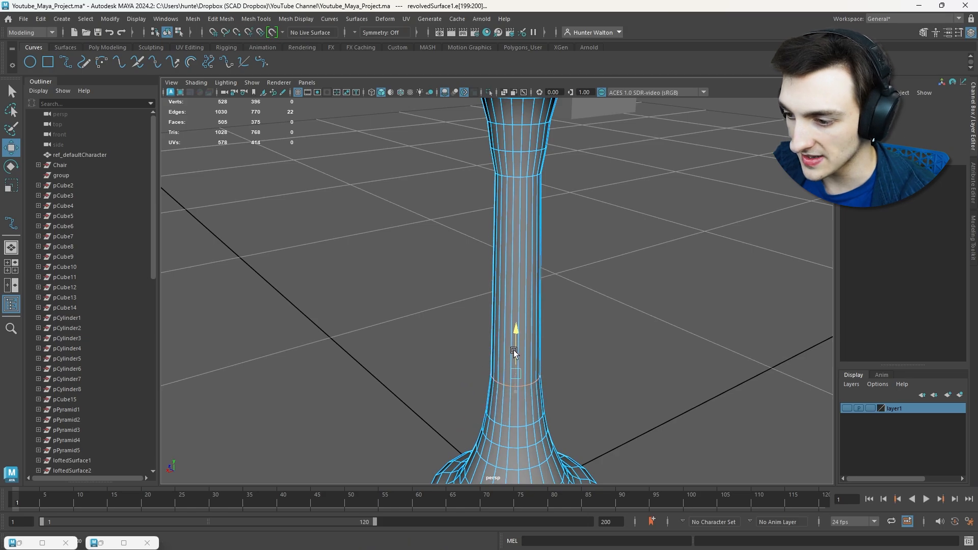
pyautogui.click(602, 349)
pyautogui.scroll(-5, 596, 333)
pyautogui.moveTo(566, 263); pyautogui.dragTo(616, 261, button='right')
pyautogui.keyDown('alt'); pyautogui.moveTo(616, 261); pyautogui.dragTo(595, 249); pyautogui.keyUp('alt')
pyautogui.click(102, 47)
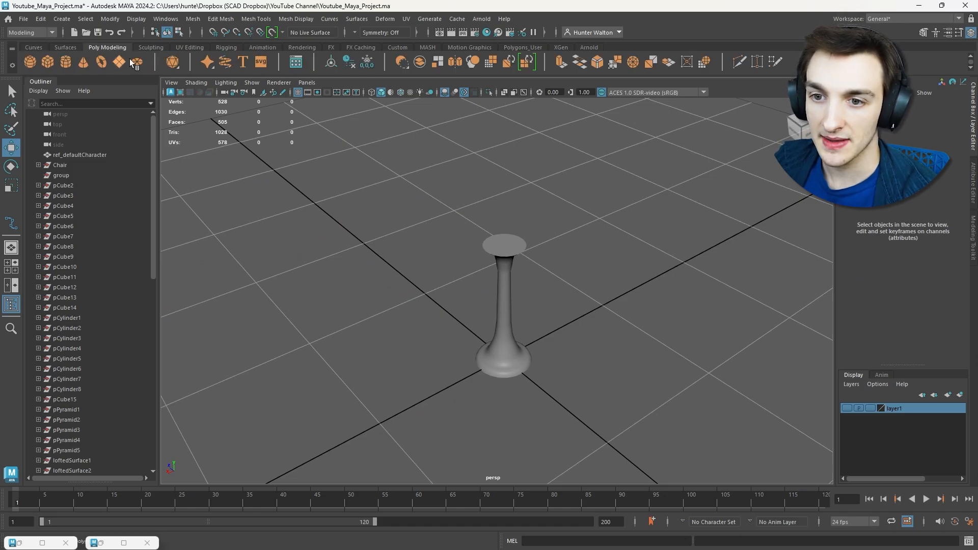
pyautogui.moveTo(502, 344); pyautogui.dragTo(517, 253)
pyautogui.press('r')
pyautogui.press('w')
pyautogui.moveTo(505, 197); pyautogui.dragTo(504, 177)
pyautogui.scroll(8, 567, 234)
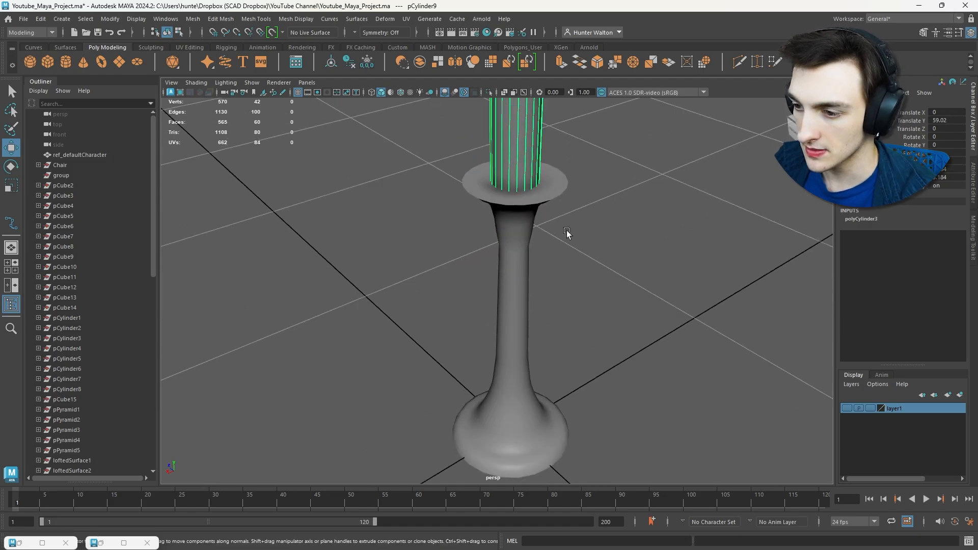
pyautogui.click(535, 175)
pyautogui.keyDown('alt'); pyautogui.moveTo(574, 174); pyautogui.dragTo(573, 294, button='middle'); pyautogui.keyUp('alt')
pyautogui.click(510, 219)
pyautogui.press('Delete')
# Delete the cap face from the top of the revolved mesh
pyautogui.click(528, 289)
pyautogui.scroll(4, 534, 282)
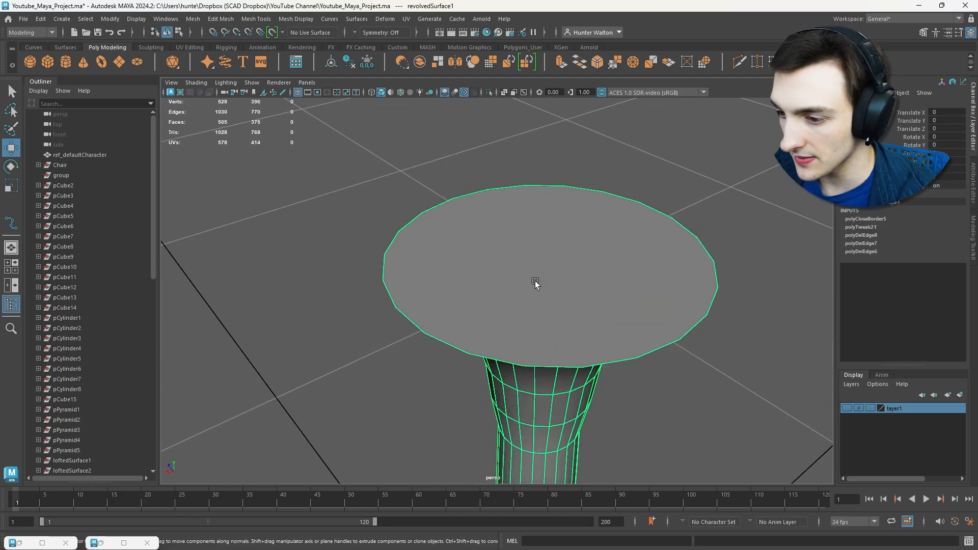
pyautogui.moveTo(532, 259); pyautogui.dragTo(533, 289, button='right')
pyautogui.click(532, 288)
pyautogui.press('Delete')
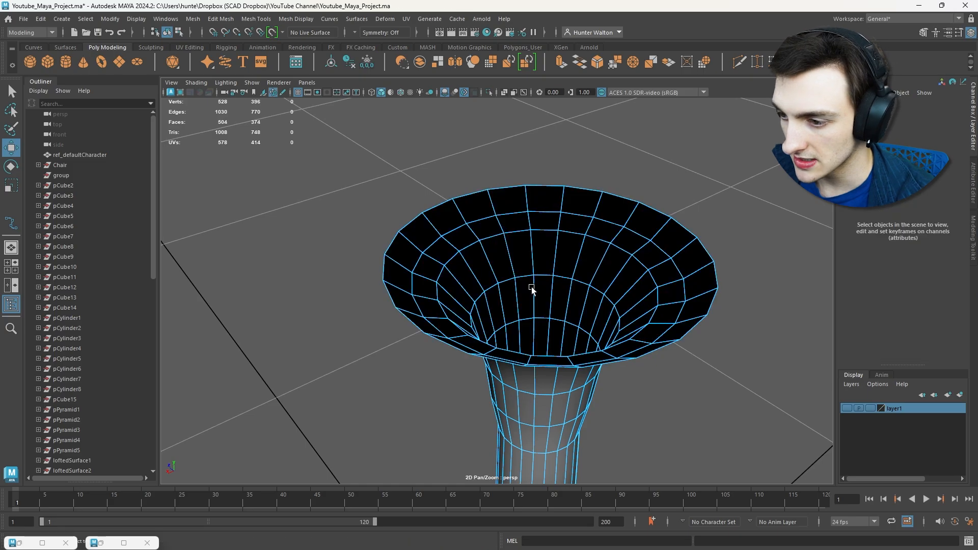
# Select the border edge loop of the flared top, extrude it, and scale it inward to form a narrow flat rim
pyautogui.moveTo(591, 179); pyautogui.dragTo(590, 153, button='right')
pyautogui.doubleClick(587, 187)
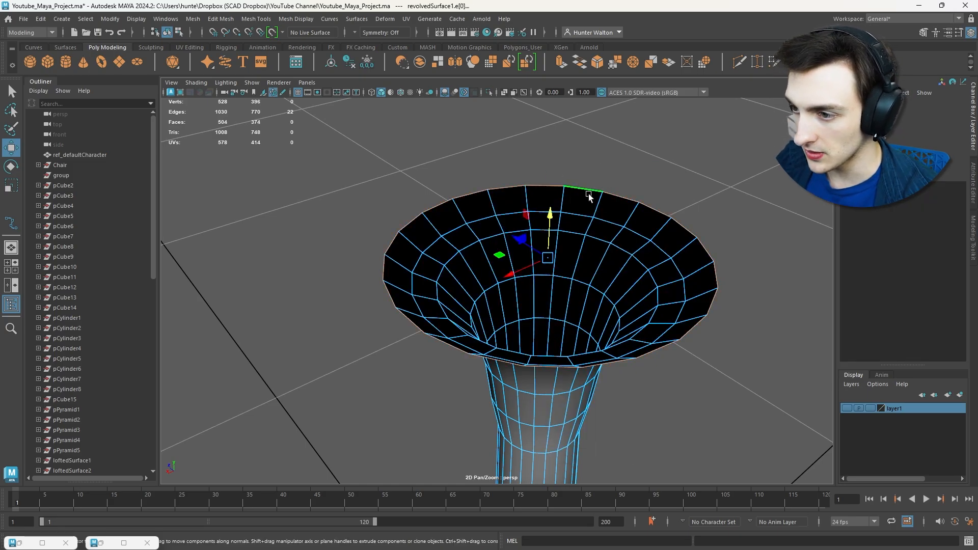
pyautogui.keyDown('shift'); pyautogui.rightClick(588, 187); pyautogui.keyUp('shift')
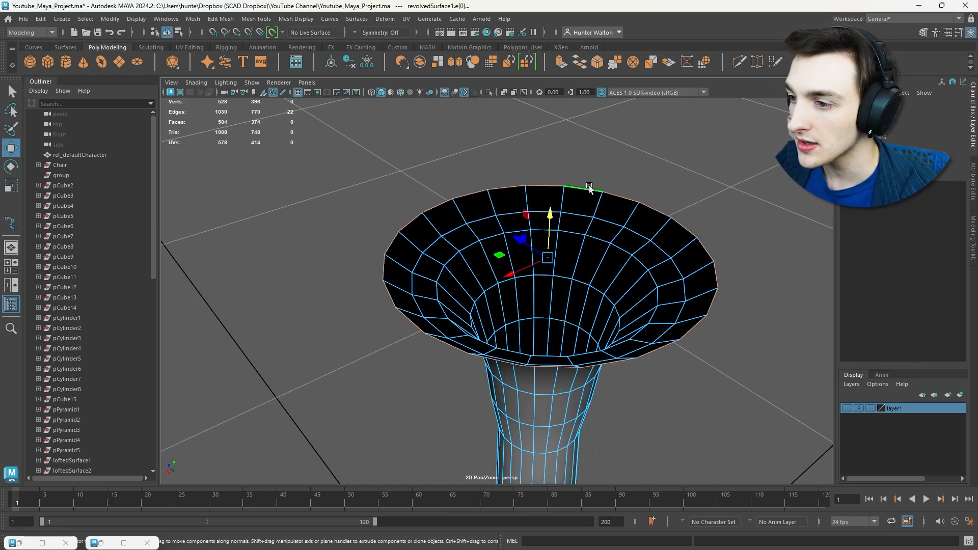
pyautogui.hotkey('ctrl', 'e')
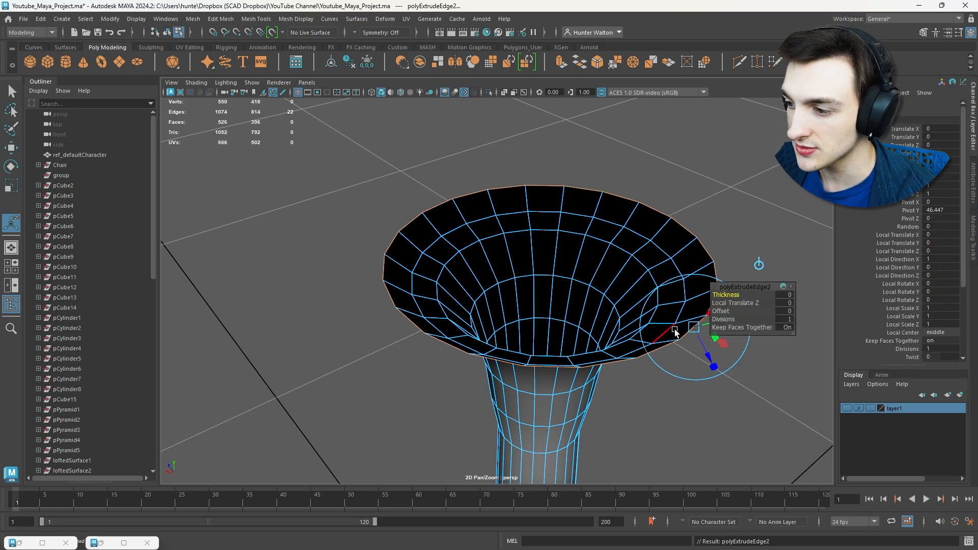
pyautogui.press('w')
pyautogui.press('r')
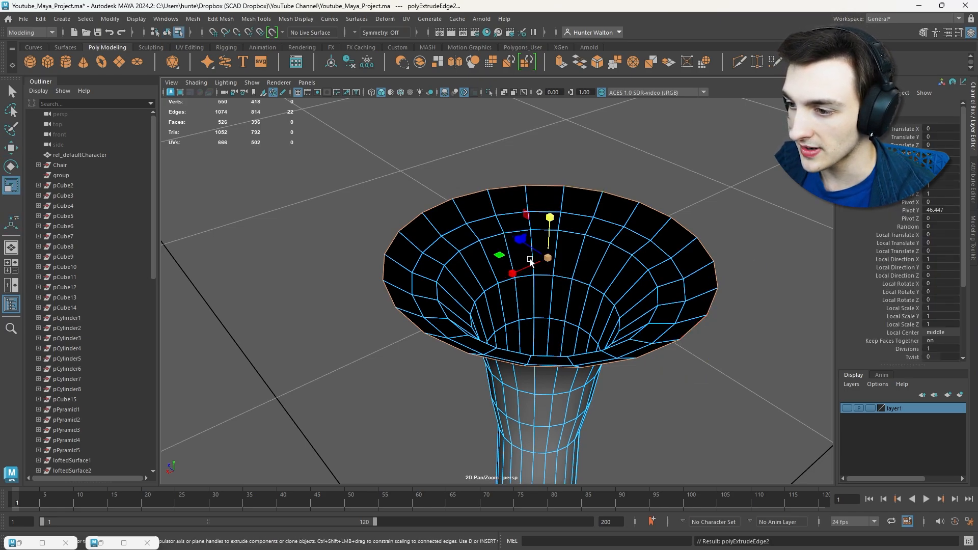
pyautogui.moveTo(532, 260); pyautogui.dragTo(502, 255)
pyautogui.click(193, 19)
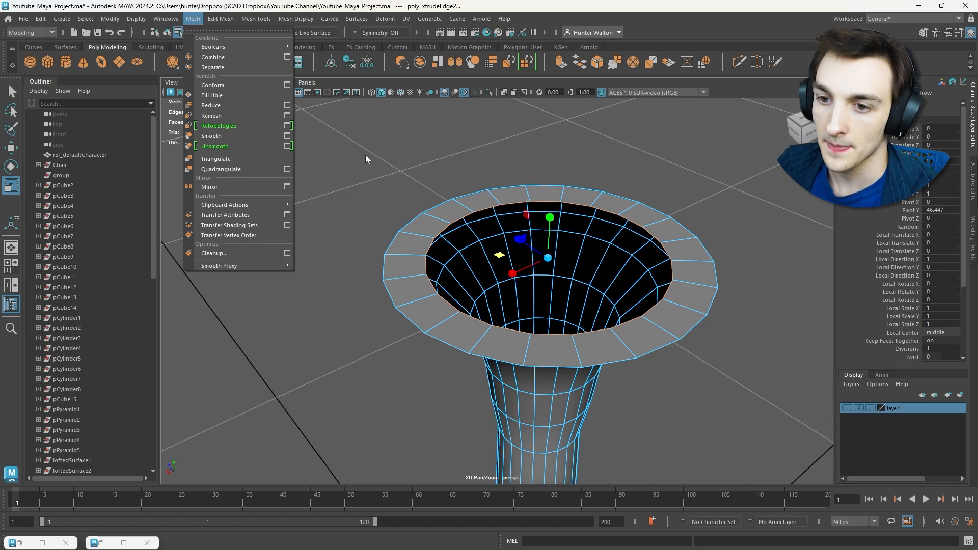
pyautogui.moveTo(498, 254); pyautogui.dragTo(492, 252)
# Extrude the rim's inner edge loop and move it slightly down along Y to form a recess wall
pyautogui.hotkey('ctrl', 'e')
pyautogui.press('w')
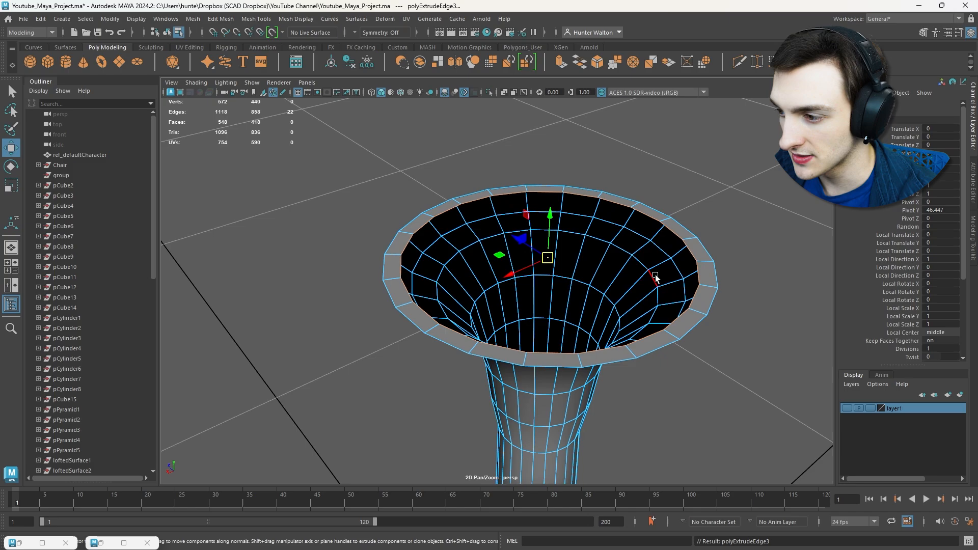
pyautogui.moveTo(548, 226); pyautogui.dragTo(549, 236)
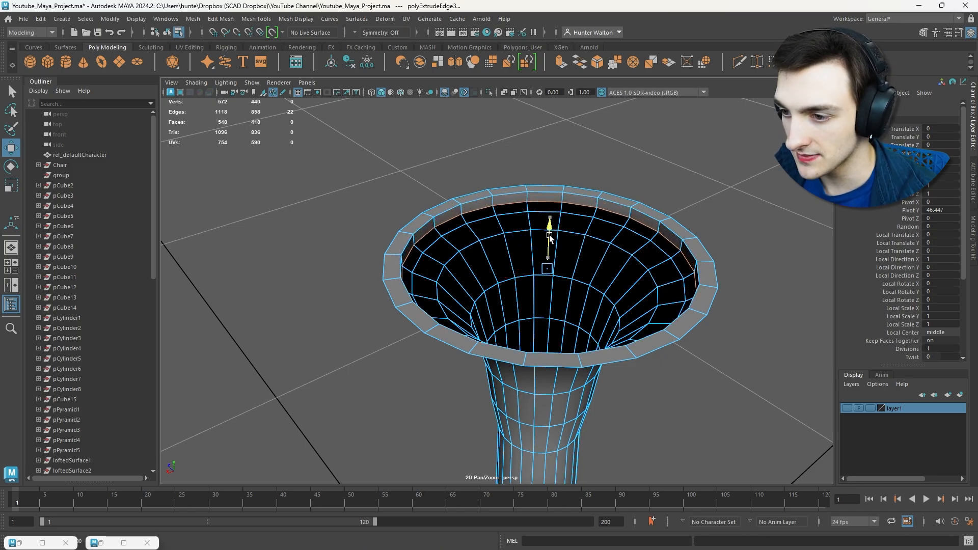
# Extrude the lowered inner edge loop again and merge it to center, closing the recessed top
pyautogui.hotkey('ctrl', 'e')
pyautogui.click(193, 19)
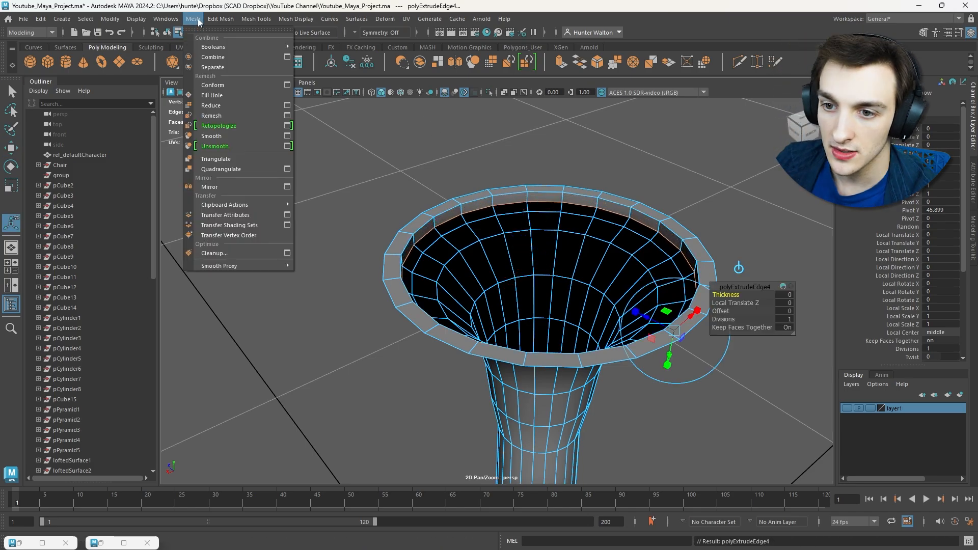
pyautogui.moveTo(213, 21)
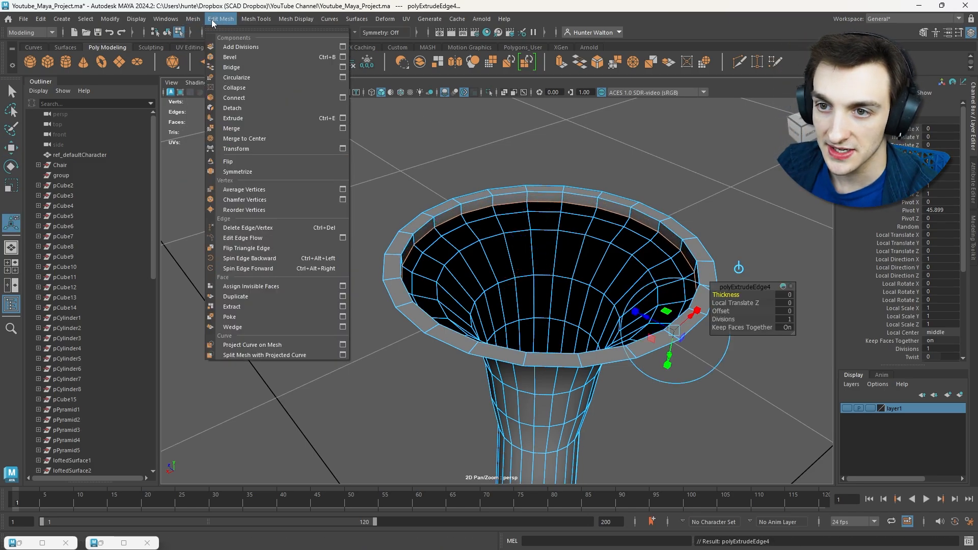
pyautogui.click(263, 139)
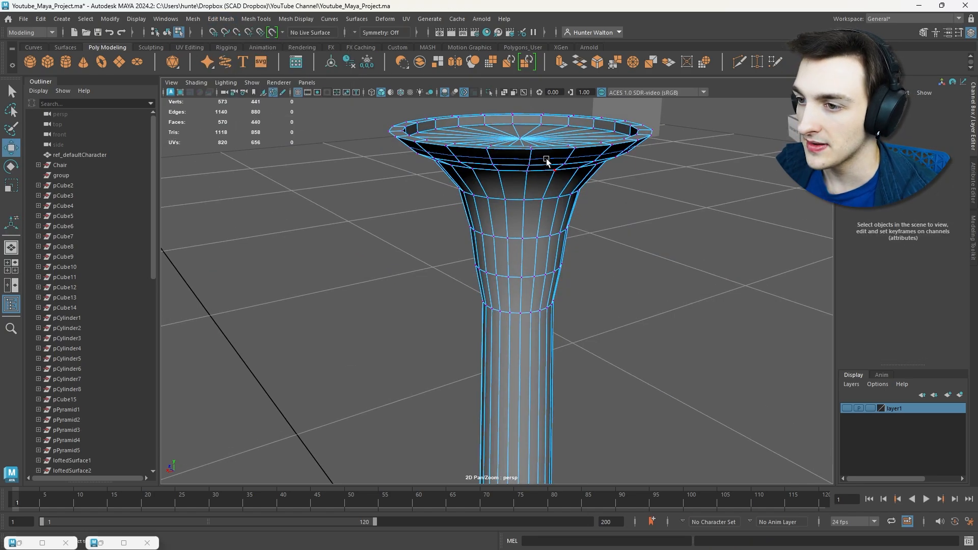
# Select the ring of flat faces around the rim and bevel it with a reduced fraction
pyautogui.keyDown('alt'); pyautogui.moveTo(546, 161); pyautogui.dragTo(491, 169); pyautogui.keyUp('alt')
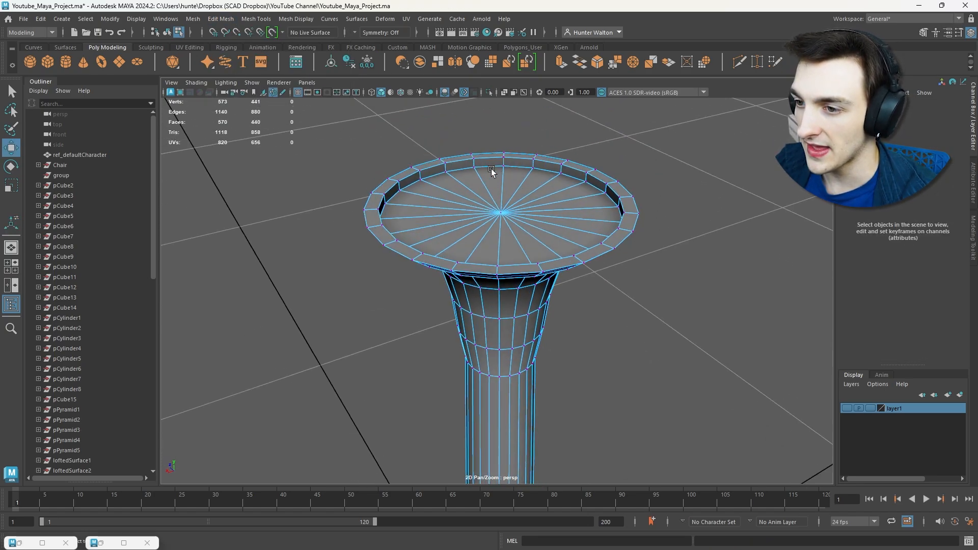
pyautogui.doubleClick(378, 219)
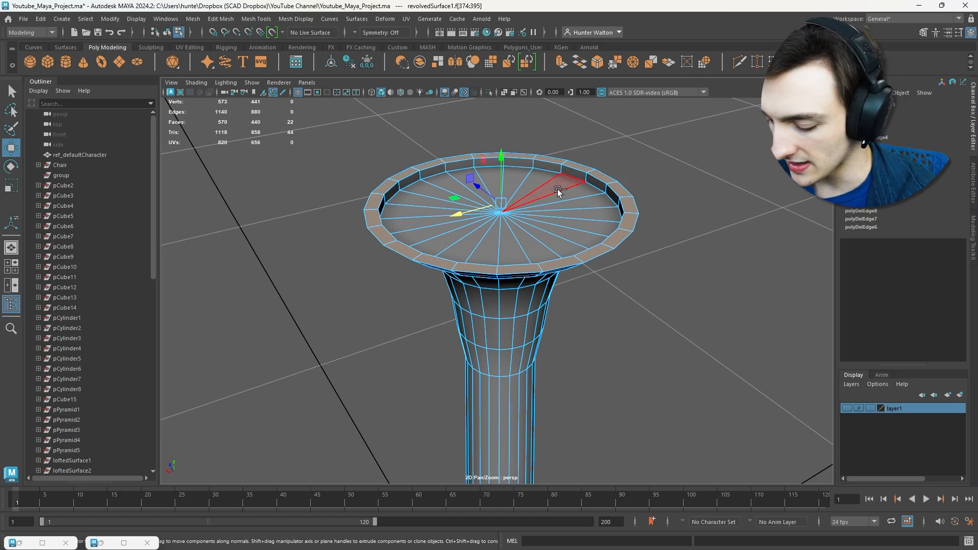
pyautogui.hotkey('ctrl', 'b')
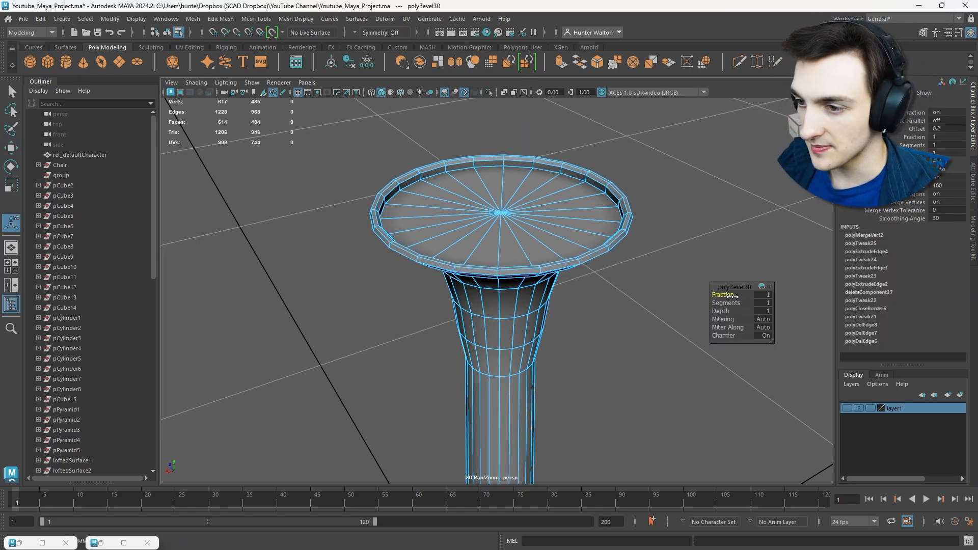
pyautogui.moveTo(733, 296); pyautogui.dragTo(726, 297)
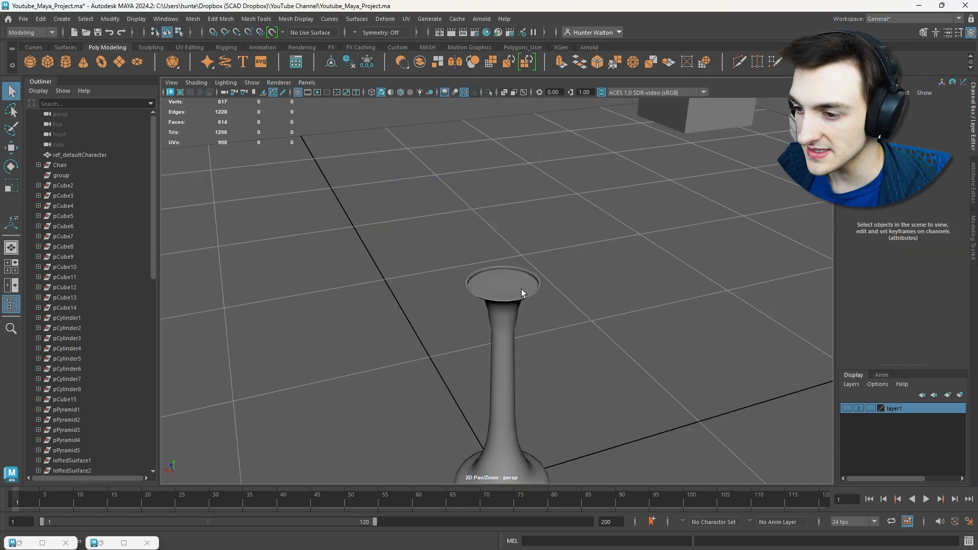
# Create a polygon cylinder at the candlestick's base and raise it along Y to the flared top
pyautogui.click(521, 289)
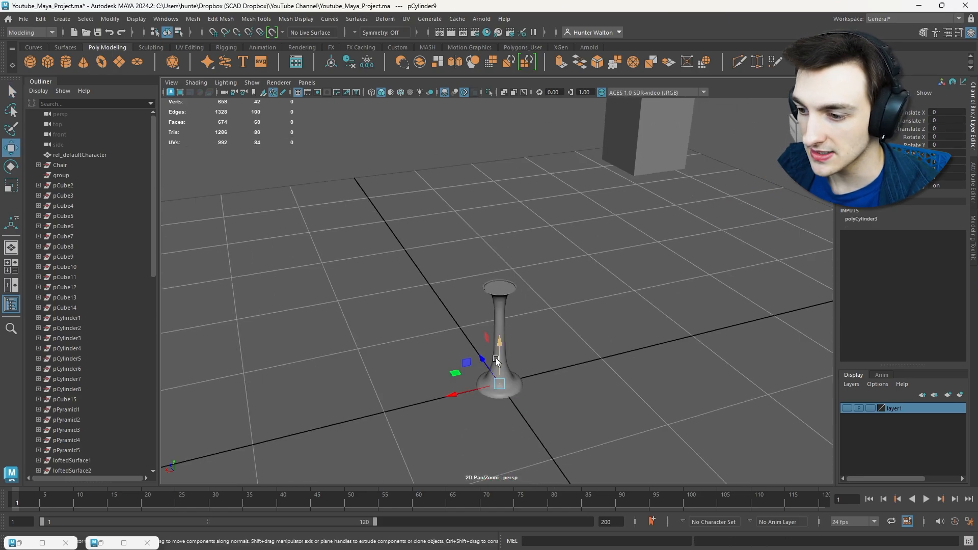
pyautogui.moveTo(496, 361); pyautogui.dragTo(498, 260)
pyautogui.press('f')
pyautogui.keyDown('alt'); pyautogui.moveTo(511, 309); pyautogui.dragTo(557, 288); pyautogui.keyUp('alt')
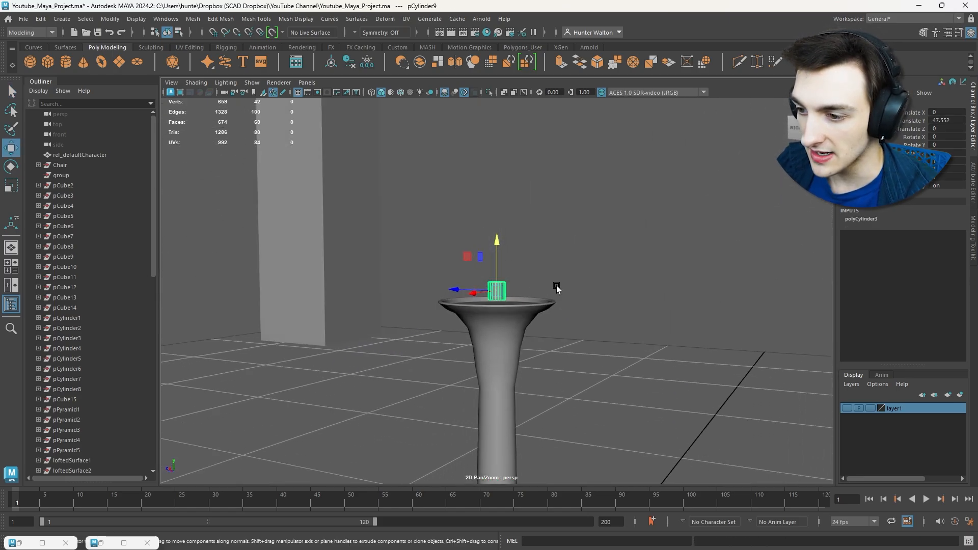
# Scale the cylinder into a tall candle standing in the dish and snap its pivot to its base
pyautogui.press('r')
pyautogui.moveTo(496, 245); pyautogui.dragTo(512, 119)
pyautogui.press('w')
pyautogui.moveTo(499, 260); pyautogui.dragTo(454, 311)
pyautogui.press('d')
pyautogui.press('v')
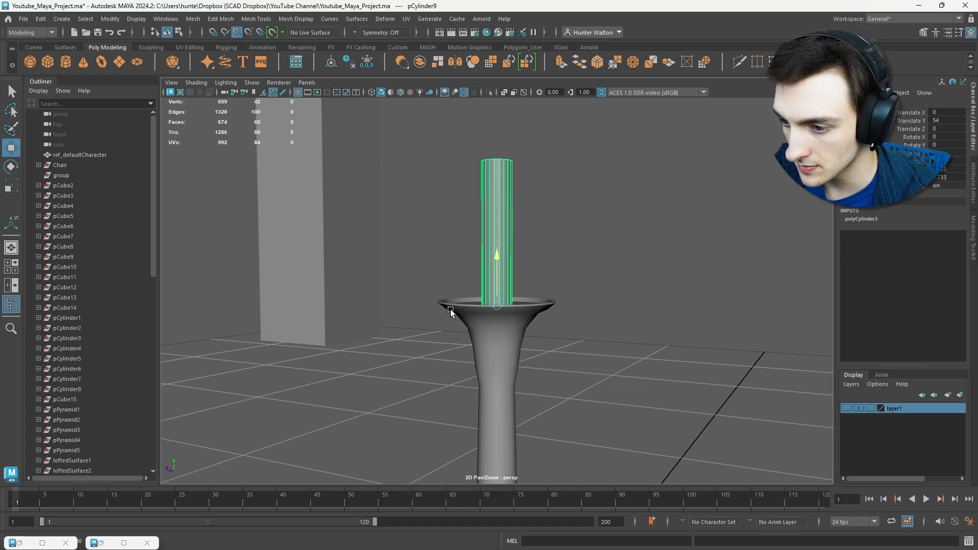
# Scale the candle cylinder up evenly from its base, lengthen it further along Y, and deselect it
pyautogui.keyDown('alt'); pyautogui.moveTo(607, 301); pyautogui.dragTo(504, 296); pyautogui.keyUp('alt')
pyautogui.press('r')
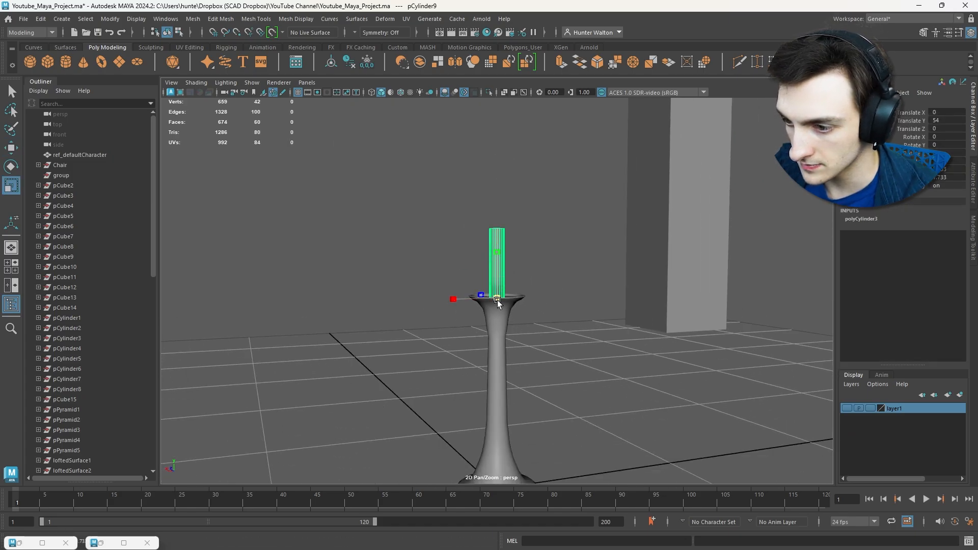
pyautogui.click(532, 311)
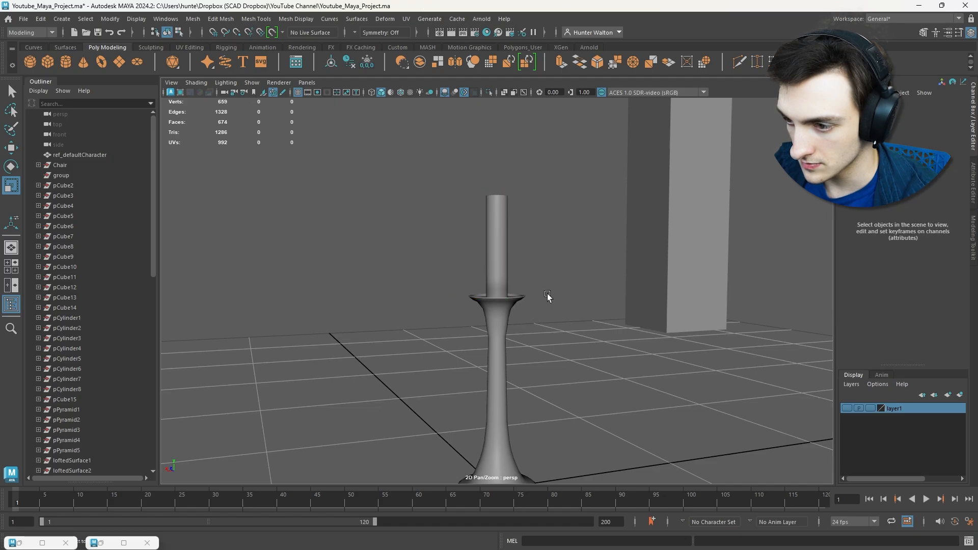
pyautogui.keyDown('alt'); pyautogui.moveTo(546, 297); pyautogui.dragTo(575, 276); pyautogui.keyUp('alt')
pyautogui.click(503, 269)
pyautogui.press('w')
pyautogui.press('r')
pyautogui.moveTo(500, 265); pyautogui.dragTo(502, 253)
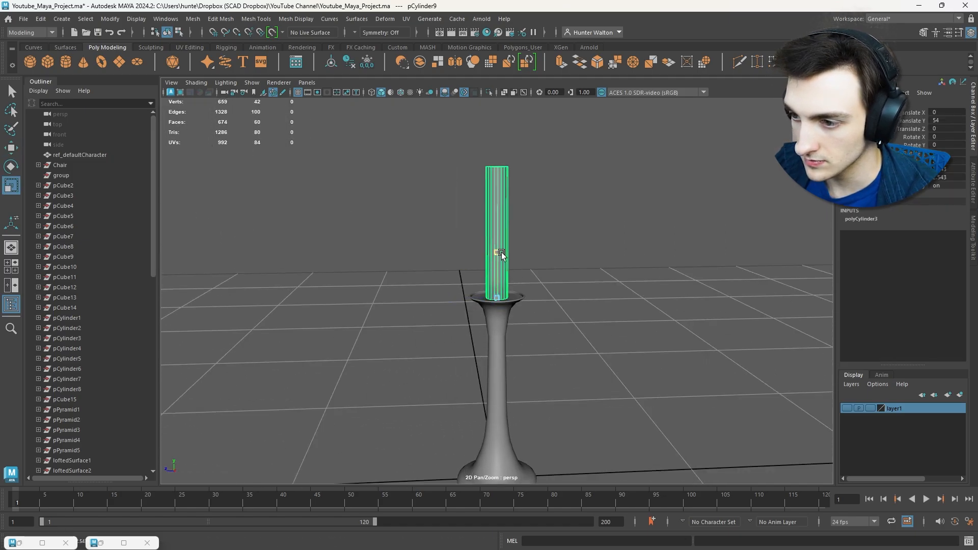
pyautogui.click(552, 277)
# Select the revolved candlestick and scale it slightly shorter along Y
pyautogui.keyDown('alt'); pyautogui.moveTo(552, 278); pyautogui.dragTo(662, 260); pyautogui.keyUp('alt')
pyautogui.scroll(6, 527, 223)
pyautogui.keyDown('alt'); pyautogui.moveTo(528, 222); pyautogui.dragTo(555, 242); pyautogui.keyUp('alt')
pyautogui.scroll(-10, 519, 201)
pyautogui.scroll(6, 555, 243)
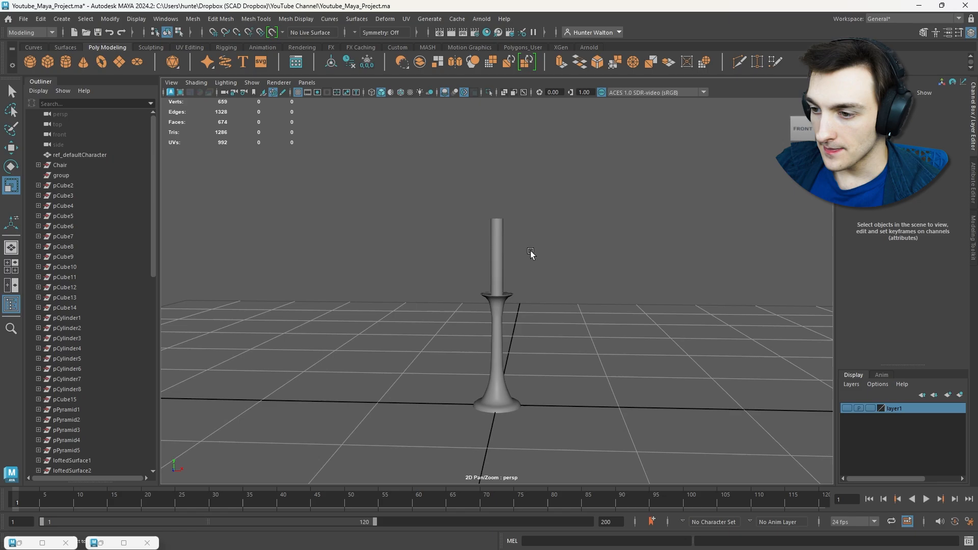
pyautogui.click(505, 255)
pyautogui.click(524, 317)
pyautogui.click(496, 329)
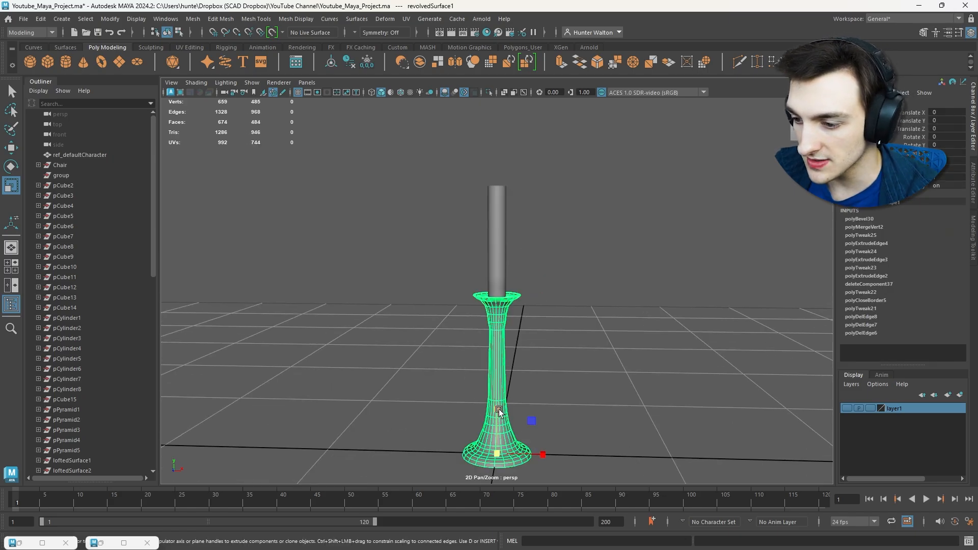
pyautogui.moveTo(498, 408); pyautogui.dragTo(498, 408)
# Lower the candle cylinder along Y onto the shortened candlestick's dish and deselect it
pyautogui.click(498, 279)
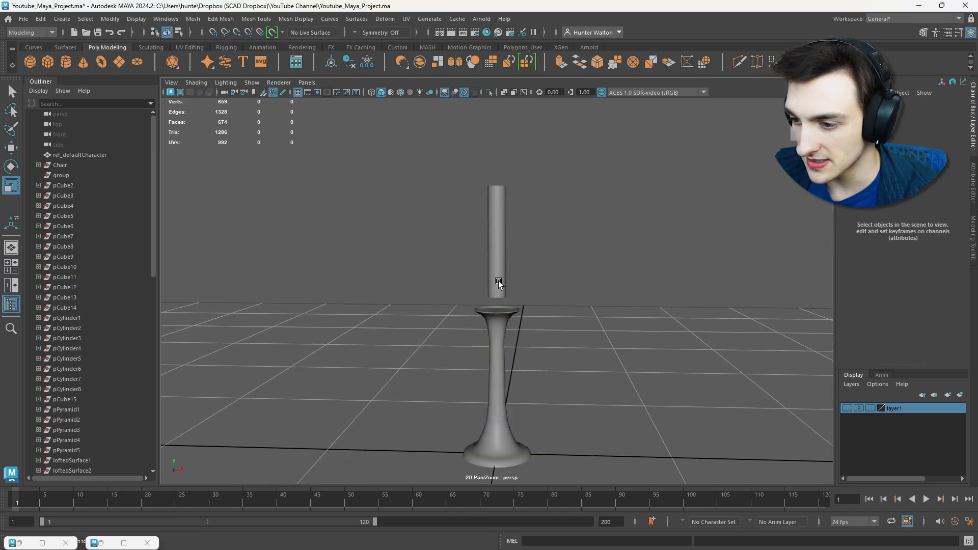
pyautogui.press('w')
pyautogui.moveTo(496, 267); pyautogui.dragTo(494, 322)
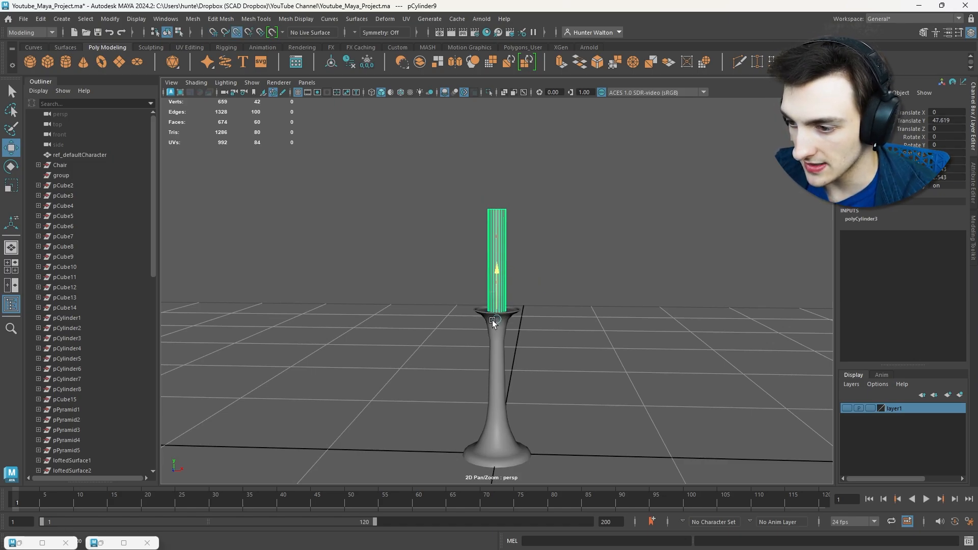
pyautogui.click(576, 333)
# Check the candle's proportions against the candlestick and scale the cylinder slightly taller along Y
pyautogui.scroll(-5, 575, 332)
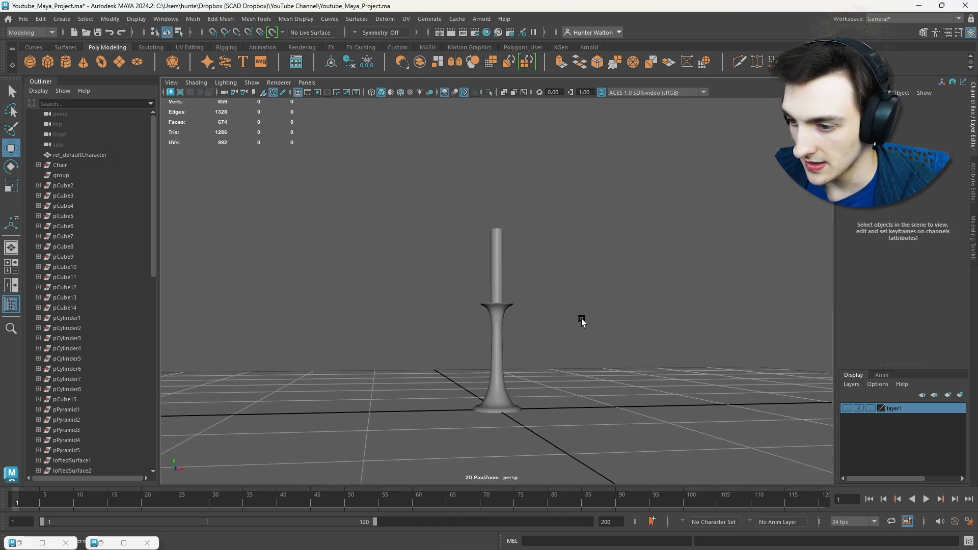
pyautogui.scroll(5, 526, 321)
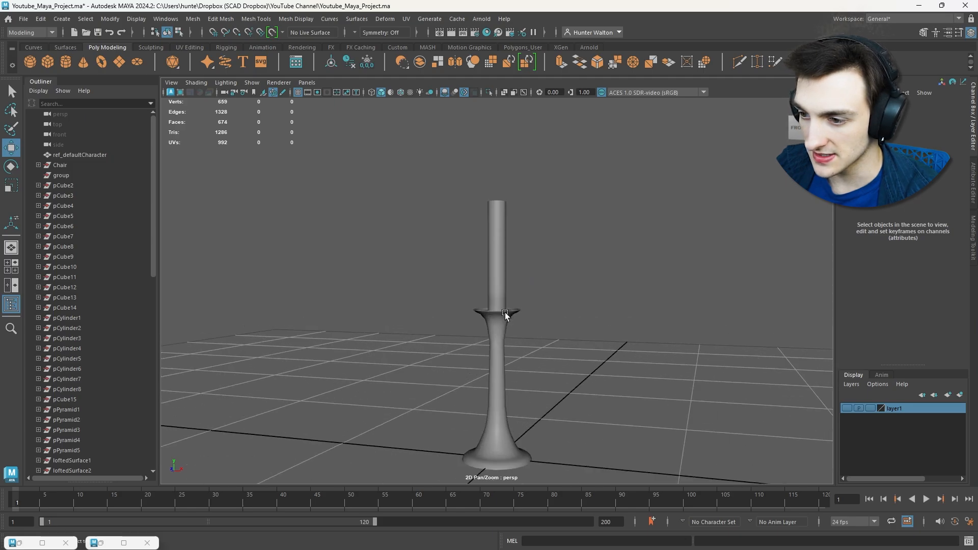
pyautogui.click(500, 278)
pyautogui.keyDown('alt'); pyautogui.moveTo(523, 186); pyautogui.dragTo(521, 220, button='middle'); pyautogui.keyUp('alt')
pyautogui.press('r')
pyautogui.moveTo(493, 298); pyautogui.dragTo(495, 293)
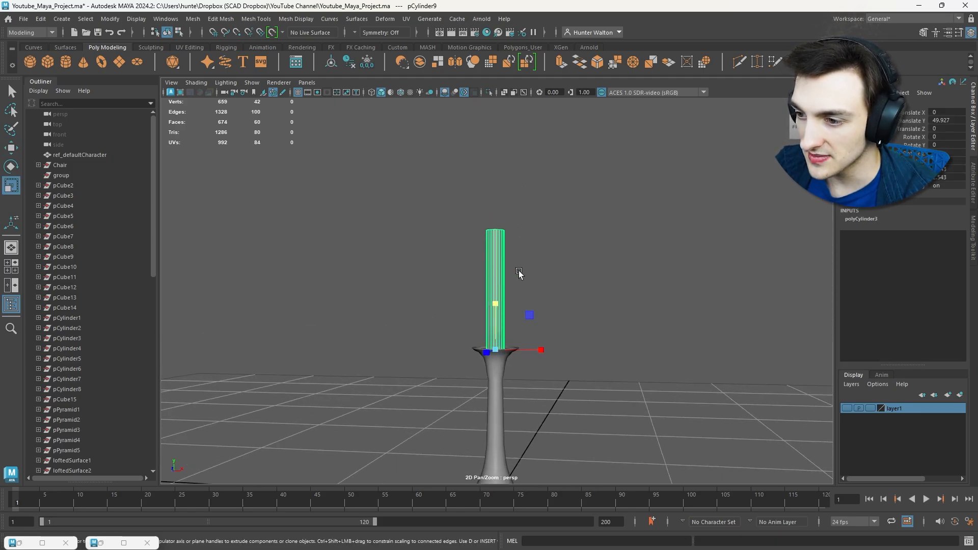
pyautogui.click(533, 194)
# Insert seven edge loops around the upper part of the candle cylinder with the Multi-Cut tool
pyautogui.keyDown('alt'); pyautogui.moveTo(533, 189); pyautogui.dragTo(532, 219); pyautogui.keyUp('alt')
pyautogui.click(498, 245)
pyautogui.press('f')
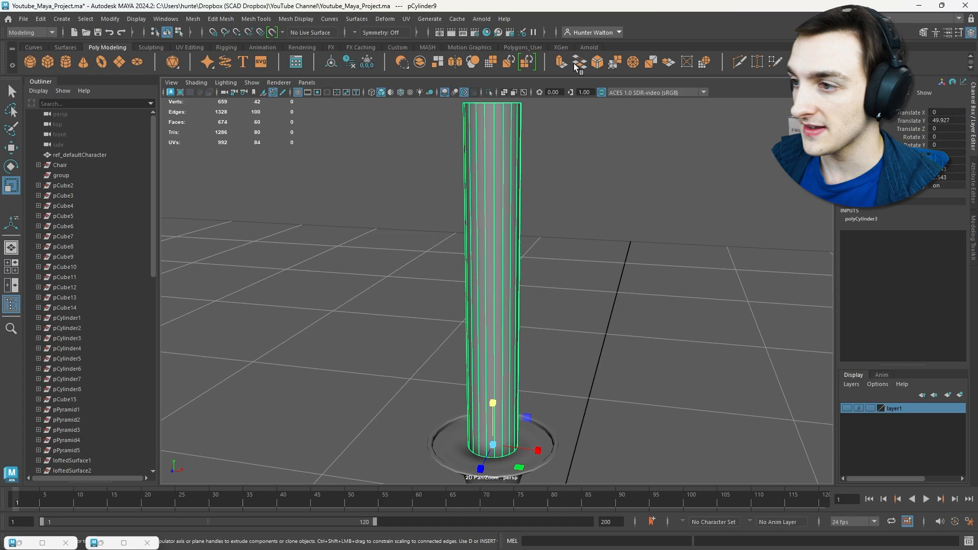
pyautogui.click(739, 63)
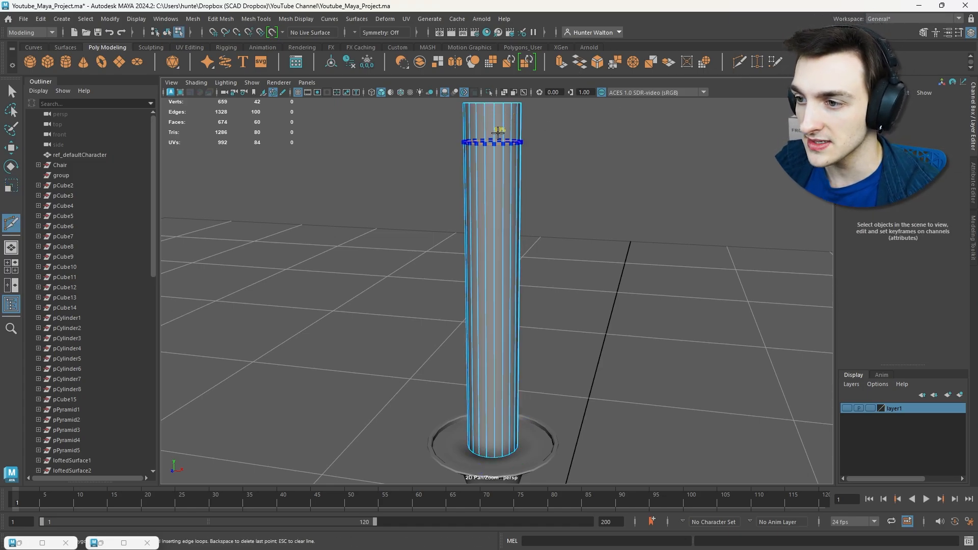
pyautogui.keyDown('ctrl'); pyautogui.click(498, 133); pyautogui.keyUp('ctrl')
pyautogui.keyDown('ctrl'); pyautogui.click(496, 124); pyautogui.keyUp('ctrl')
pyautogui.keyDown('ctrl'); pyautogui.click(497, 114); pyautogui.keyUp('ctrl')
pyautogui.keyDown('ctrl'); pyautogui.click(499, 171); pyautogui.keyUp('ctrl')
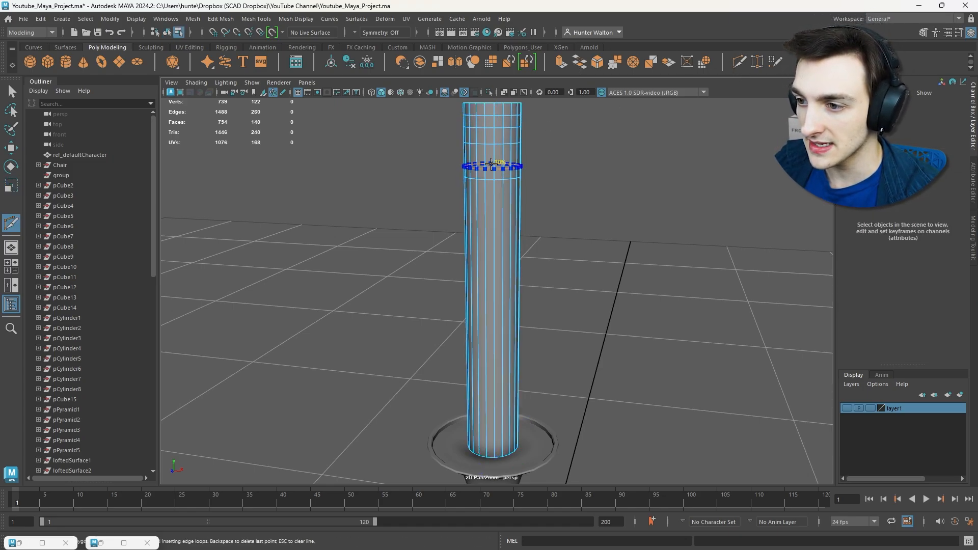
pyautogui.keyDown('ctrl'); pyautogui.click(491, 164); pyautogui.keyUp('ctrl')
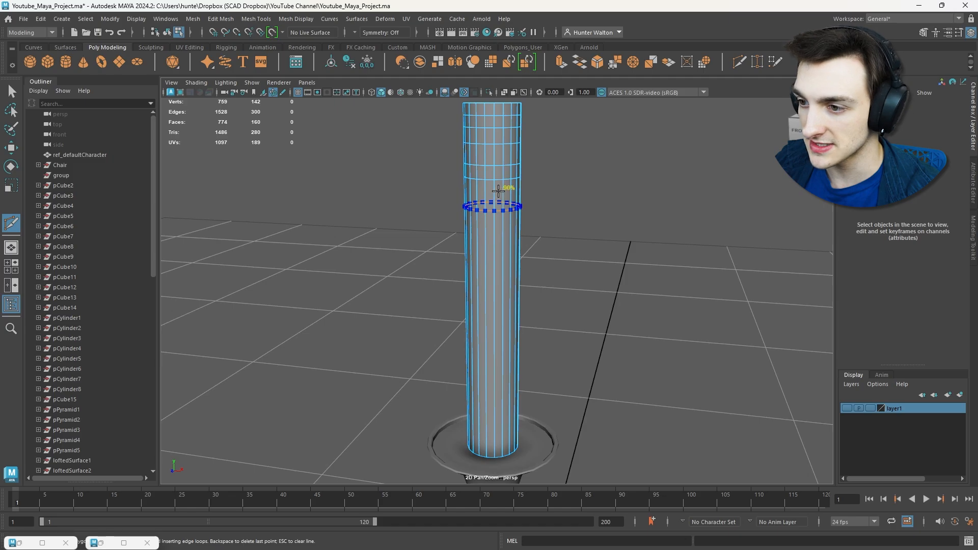
pyautogui.keyDown('ctrl'); pyautogui.click(497, 191); pyautogui.keyUp('ctrl')
pyautogui.keyDown('ctrl'); pyautogui.click(497, 192); pyautogui.keyUp('ctrl')
pyautogui.press('q')
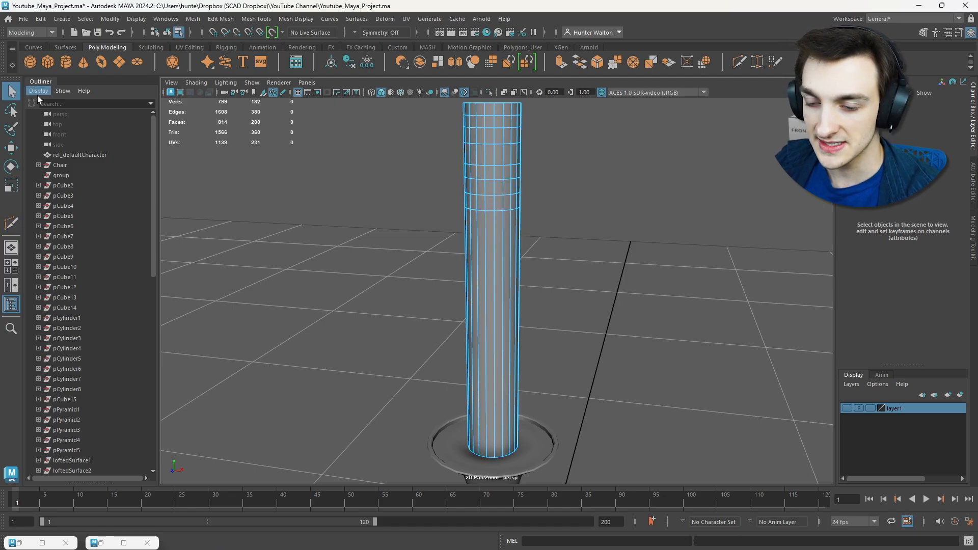
# Select the faces of the candle cylinder's top cap and extrude them with a small inward offset
pyautogui.scroll(5, 478, 155)
pyautogui.scroll(-3, 479, 197)
pyautogui.keyDown('alt'); pyautogui.moveTo(504, 164); pyautogui.dragTo(500, 236); pyautogui.keyUp('alt')
pyautogui.rightClick(501, 237)
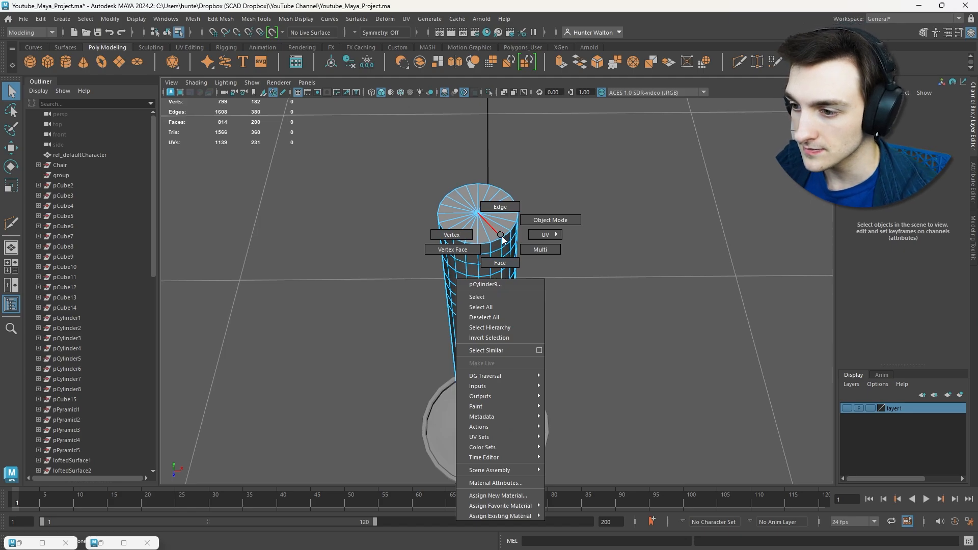
pyautogui.click(502, 255)
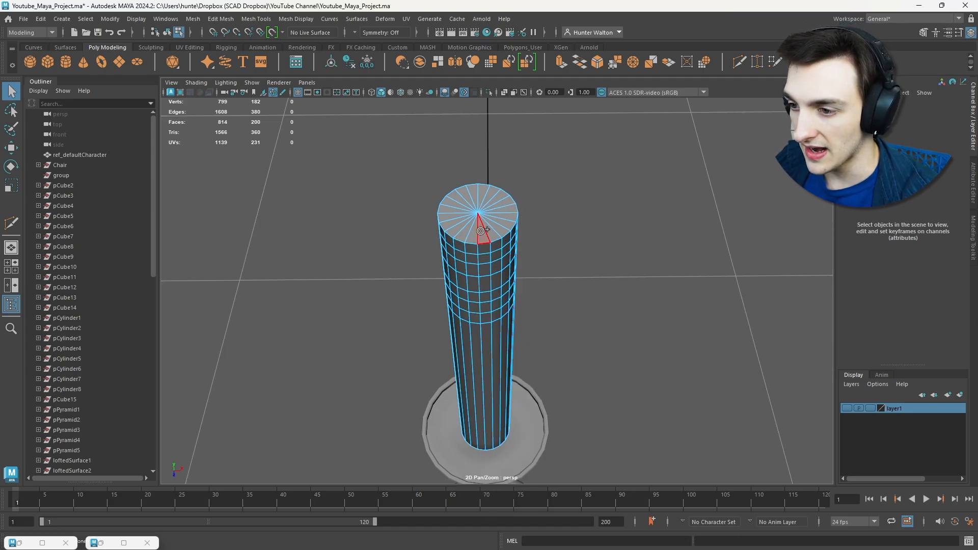
pyautogui.moveTo(480, 231)
pyautogui.mouseDown()
pyautogui.moveTo(456, 217)
pyautogui.moveTo(502, 212)
pyautogui.moveTo(486, 235)
pyautogui.mouseUp()
pyautogui.hotkey('ctrl', 'e')
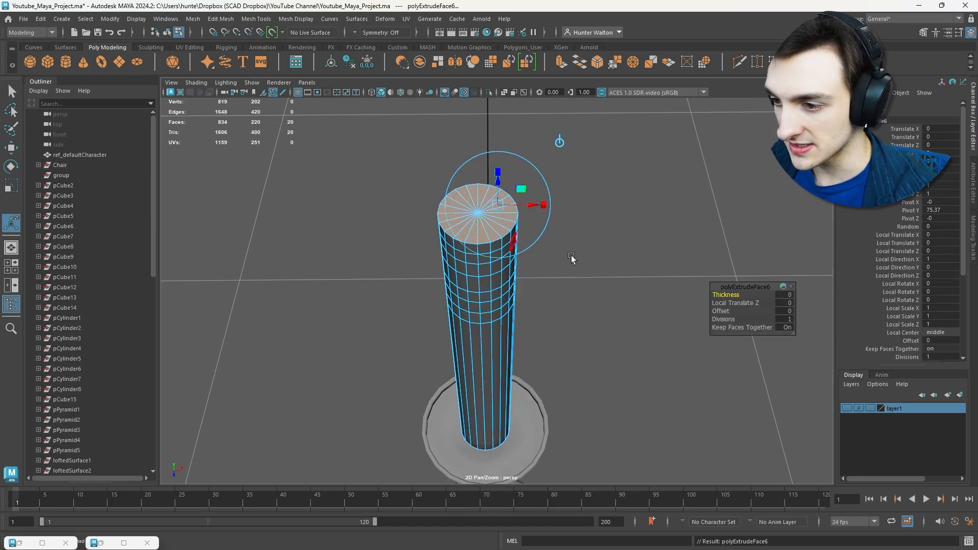
pyautogui.moveTo(721, 312); pyautogui.dragTo(727, 314)
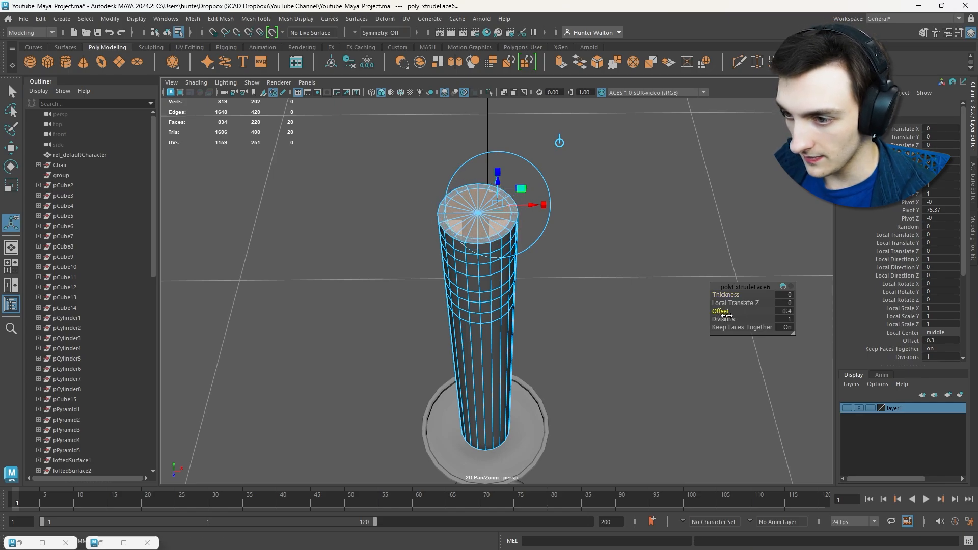
pyautogui.press('w')
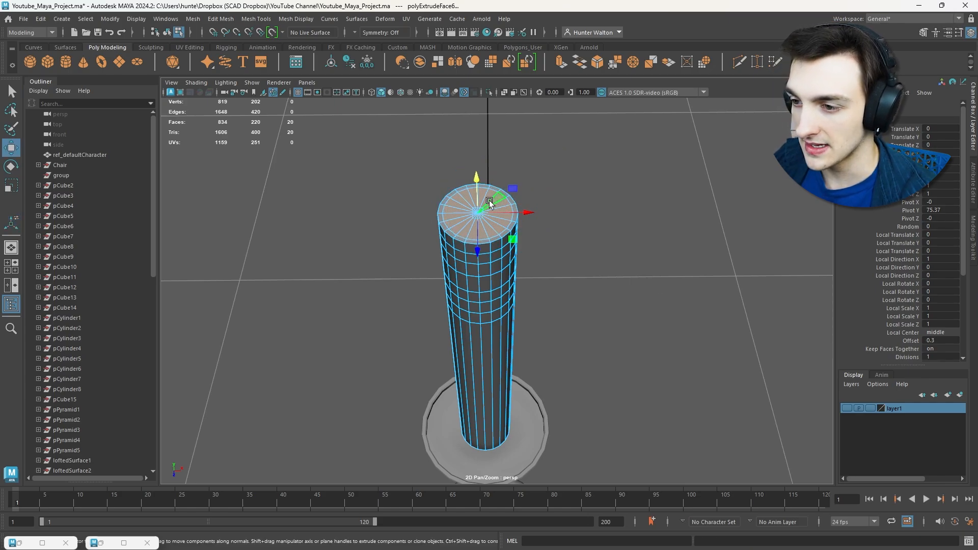
# Extrude the candle's inset top faces again and lower them slightly along Y to form a shallow recess inside the rim
pyautogui.hotkey('ctrl', 'e')
pyautogui.moveTo(492, 192); pyautogui.dragTo(494, 195)
pyautogui.hotkey('ctrl', 'z')
pyautogui.keyDown('alt'); pyautogui.moveTo(541, 229); pyautogui.dragTo(521, 173); pyautogui.keyUp('alt')
pyautogui.press('f')
pyautogui.press('w')
pyautogui.moveTo(503, 244); pyautogui.dragTo(549, 277)
# Bevel the candle's rim around the recess with fraction 0.7 and 2 segments
pyautogui.scroll(-5, 503, 264)
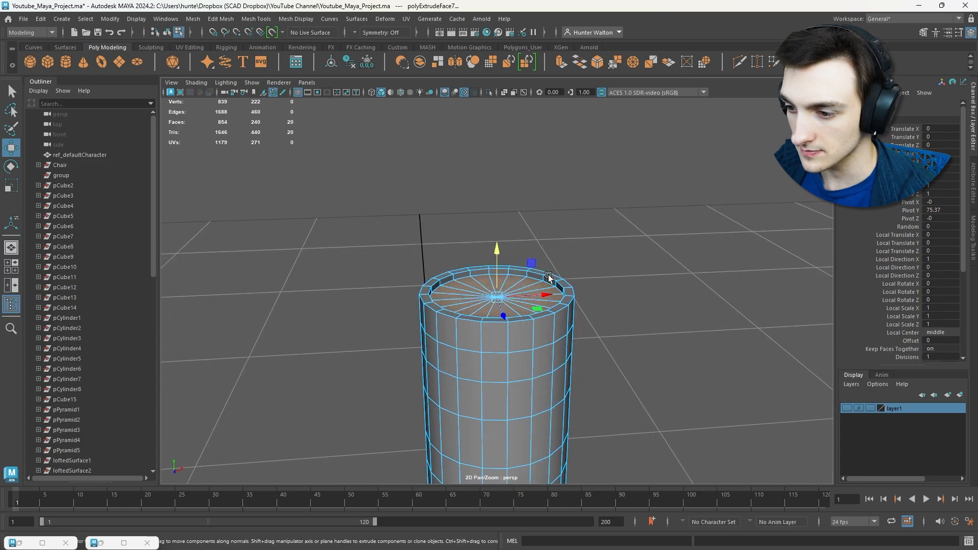
pyautogui.hotkey('ctrl', 'b')
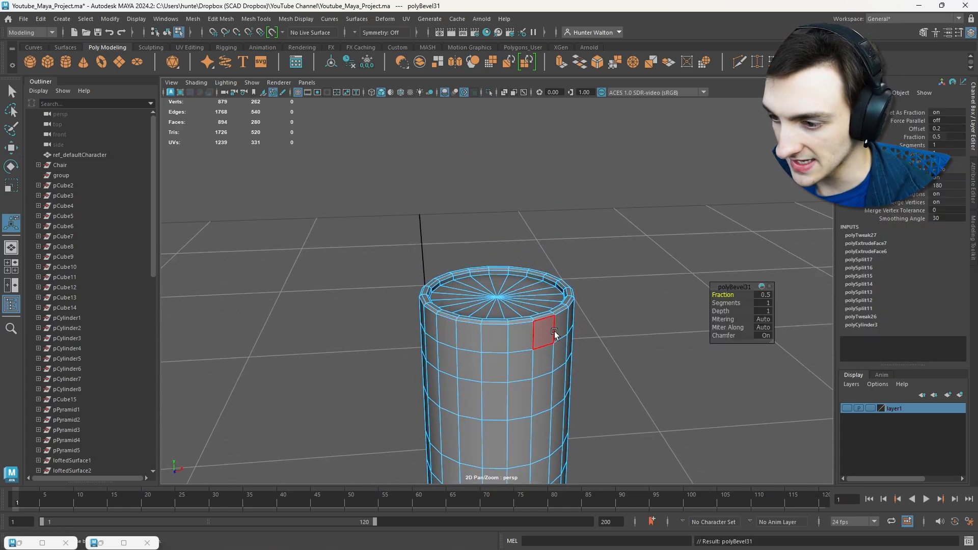
pyautogui.moveTo(729, 296); pyautogui.dragTo(732, 296)
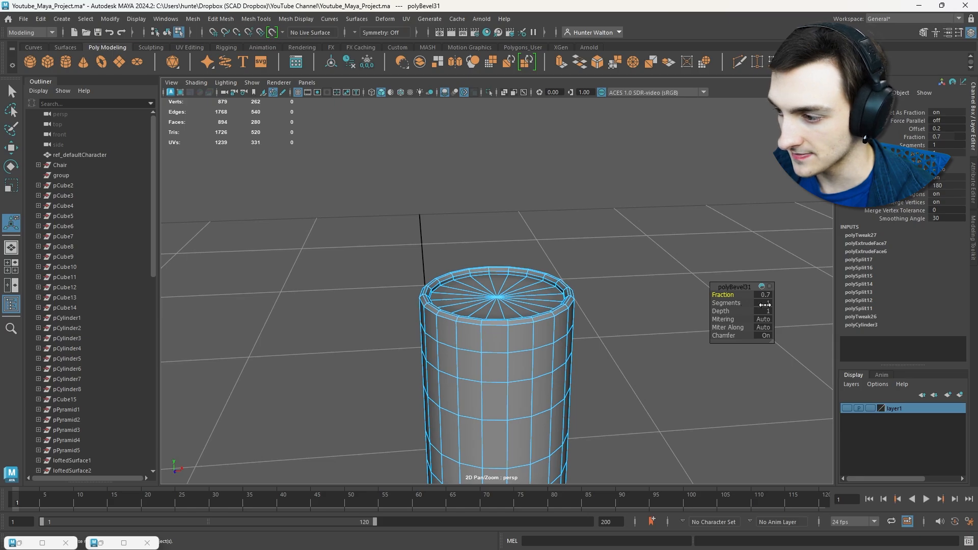
pyautogui.moveTo(731, 303); pyautogui.dragTo(736, 303)
pyautogui.click(570, 280)
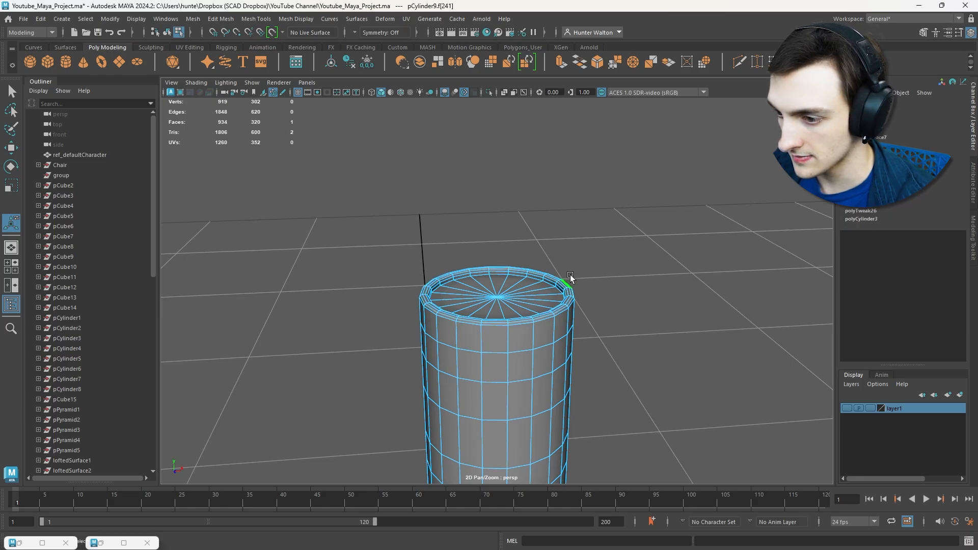
# Return the candle to object mode, reselect it for face editing and enable soft selection
pyautogui.moveTo(585, 253); pyautogui.dragTo(631, 240, button='right')
pyautogui.click(626, 246)
pyautogui.keyDown('alt'); pyautogui.moveTo(625, 245); pyautogui.dragTo(618, 202); pyautogui.keyUp('alt')
pyautogui.click(502, 243)
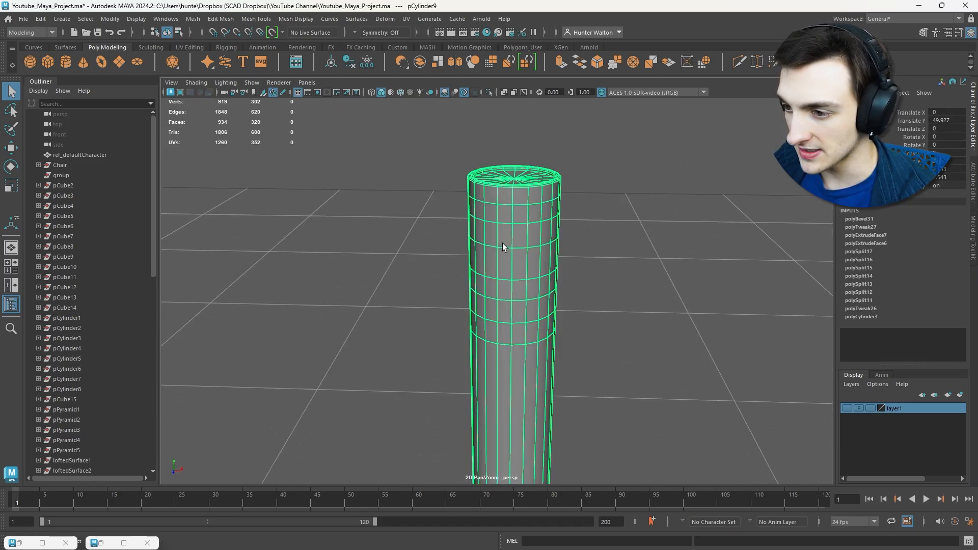
pyautogui.moveTo(503, 243); pyautogui.dragTo(503, 272, button='right')
pyautogui.click(516, 239)
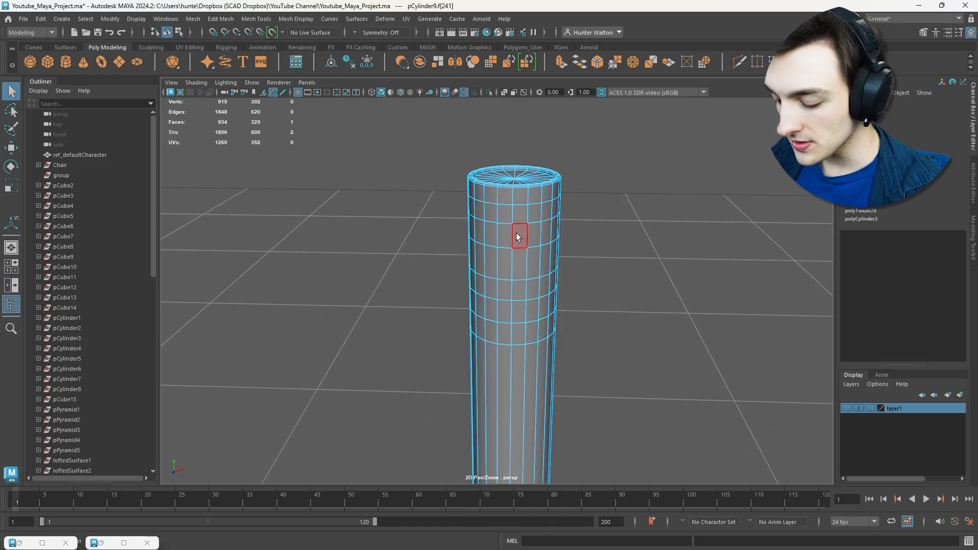
pyautogui.press('b')
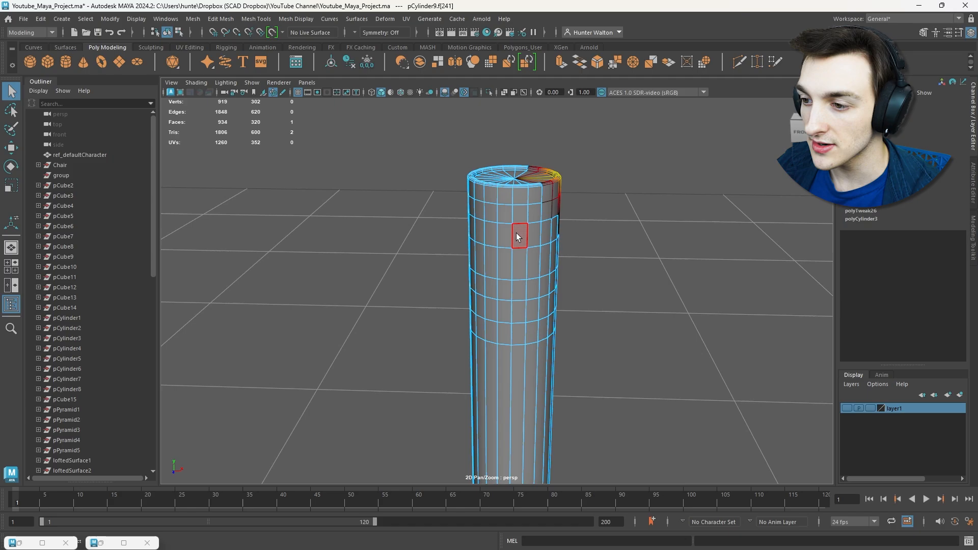
# Pick different faces near the candle's top to examine the soft selection falloff
pyautogui.keyDown('alt'); pyautogui.moveTo(589, 197); pyautogui.dragTo(494, 263, button='right'); pyautogui.keyUp('alt')
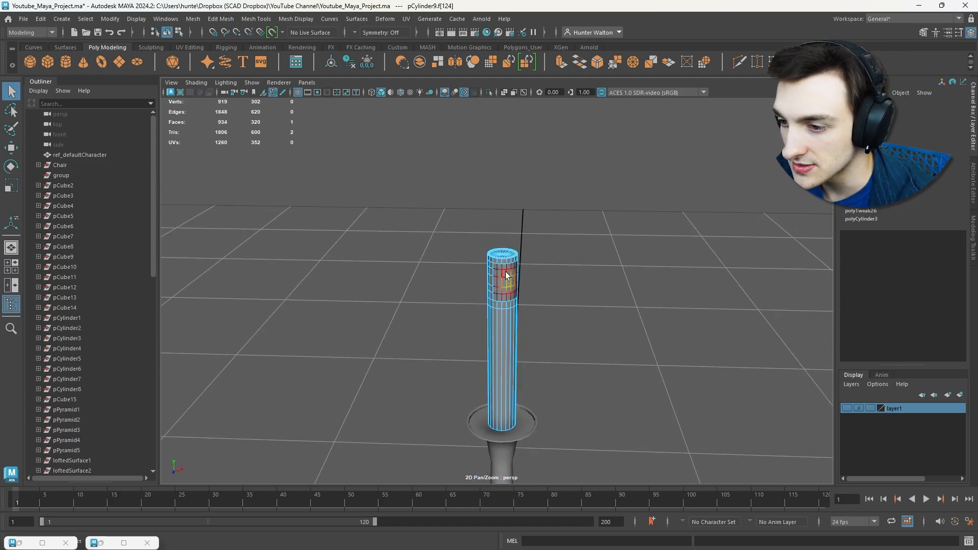
pyautogui.scroll(3, 505, 269)
pyautogui.click(490, 213)
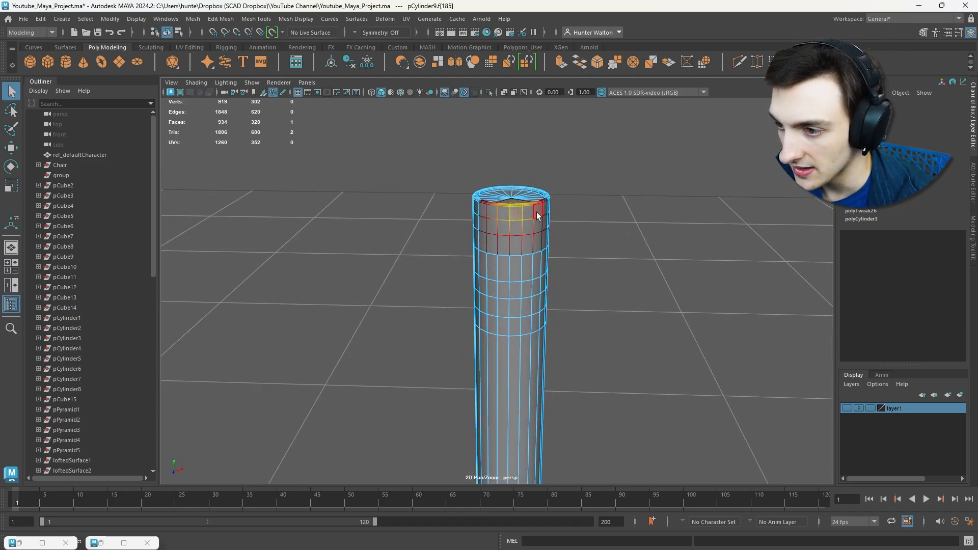
pyautogui.click(543, 223)
pyautogui.click(504, 267)
pyautogui.click(482, 226)
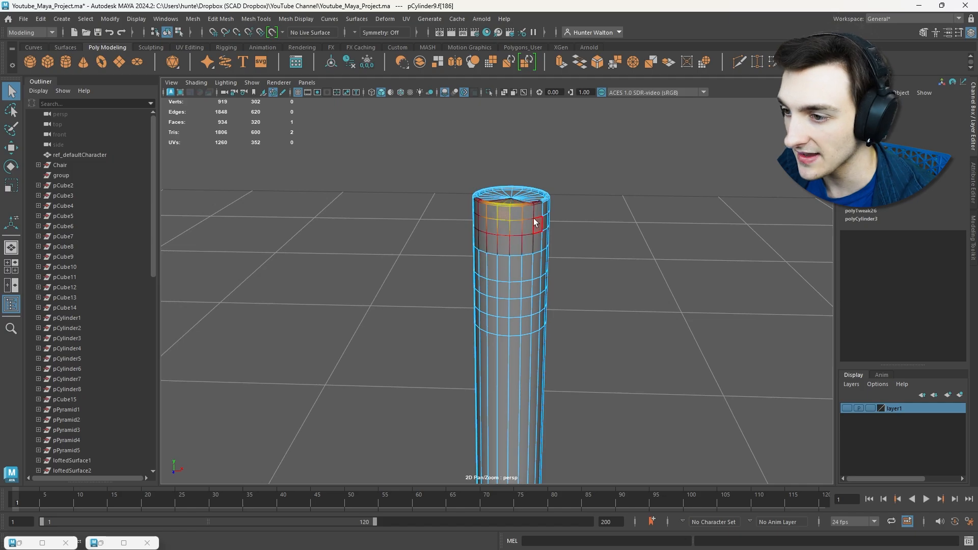
pyautogui.click(515, 227)
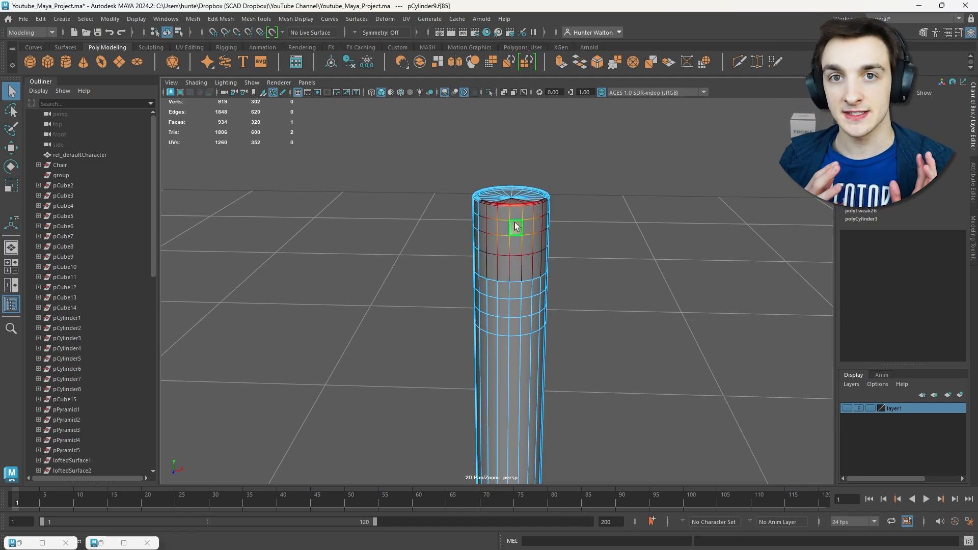
# Try moving a block of soft-selected faces on the candle's upper part, and undo the move
pyautogui.press('w')
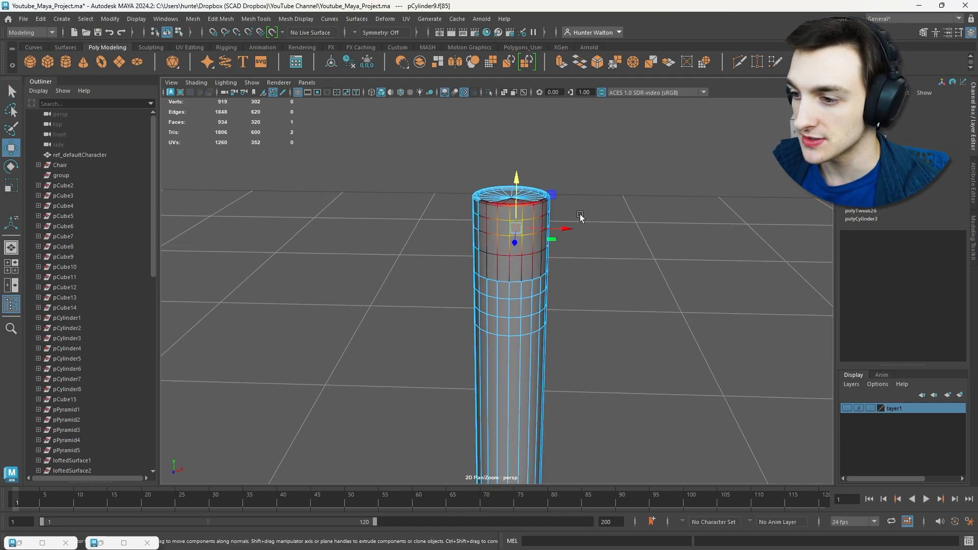
pyautogui.keyDown('alt'); pyautogui.moveTo(579, 214); pyautogui.dragTo(607, 229); pyautogui.keyUp('alt')
pyautogui.moveTo(476, 198); pyautogui.dragTo(535, 288)
pyautogui.keyDown('alt'); pyautogui.moveTo(543, 289); pyautogui.dragTo(461, 243); pyautogui.keyUp('alt')
pyautogui.hotkey('ctrl', 'z')
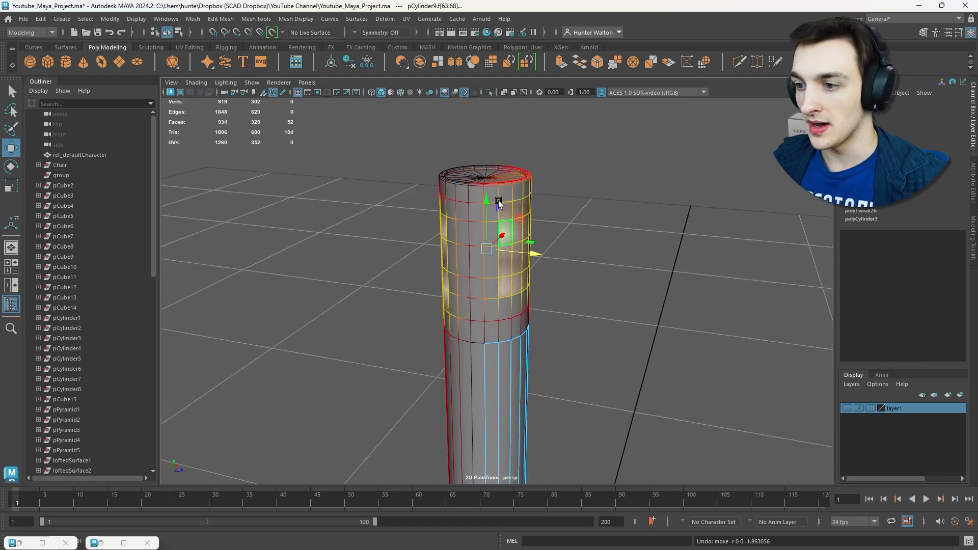
# Try a larger soft selection falloff by moving the candle's upper faces, undo the move and clear the selection
pyautogui.scroll(2, 599, 166)
pyautogui.scroll(-5, 599, 166)
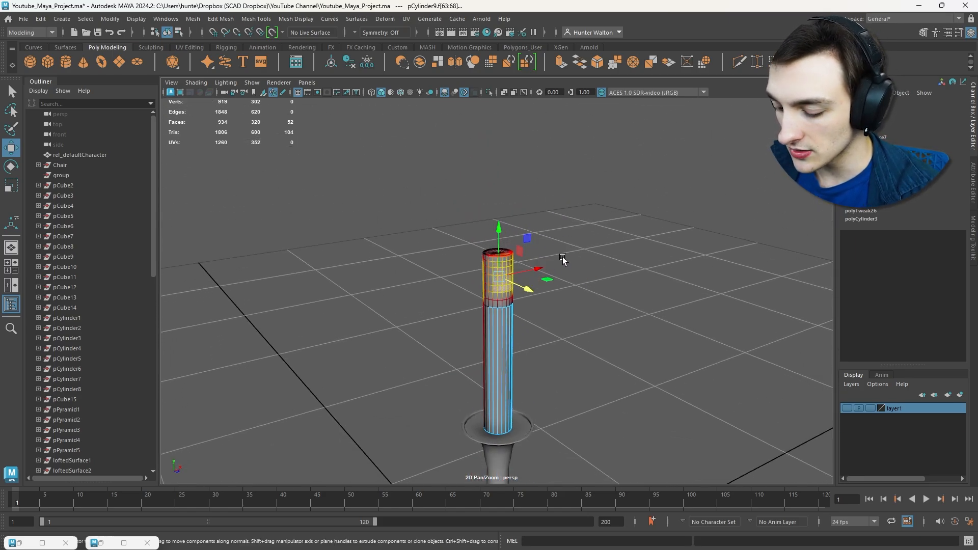
pyautogui.press('b')
pyautogui.moveTo(708, 227); pyautogui.dragTo(694, 270)
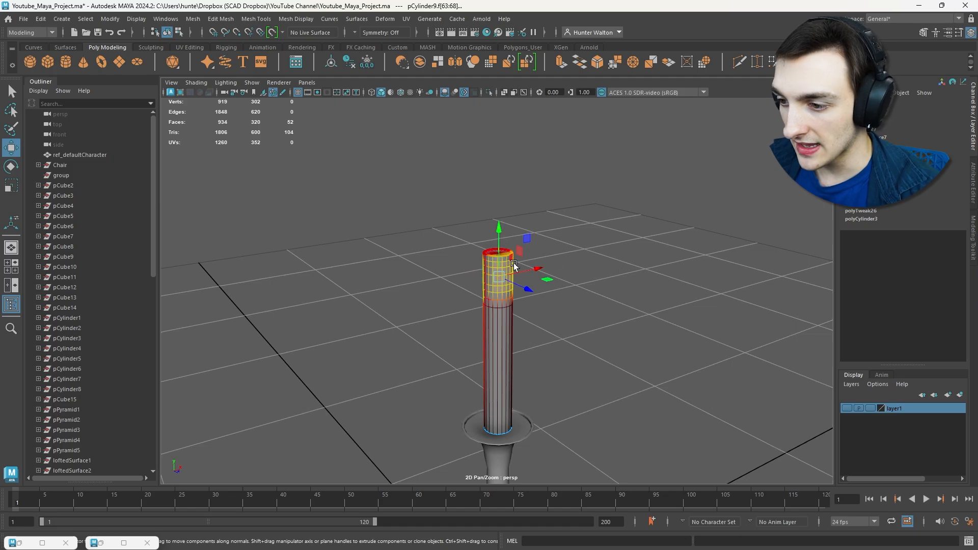
pyautogui.moveTo(528, 289); pyautogui.dragTo(548, 212)
pyautogui.hotkey('ctrl', 'z')
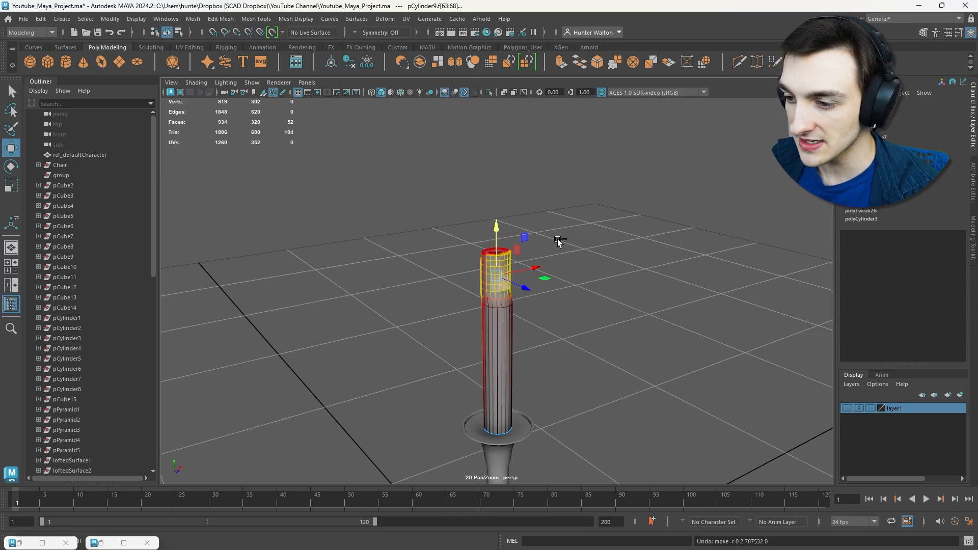
pyautogui.press('f')
pyautogui.click(592, 293)
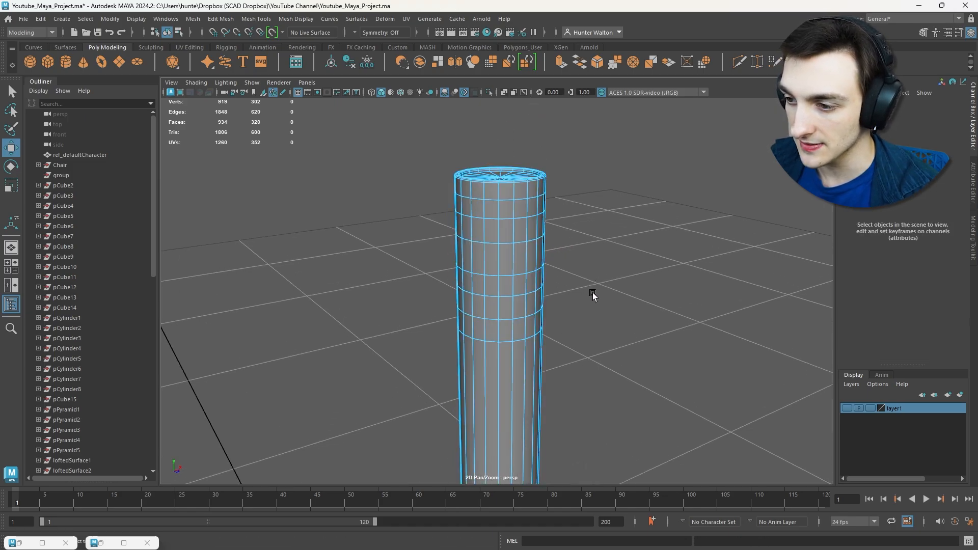
# Move soft-selected faces vertically at several spots around the candle's rim and upper side to make the top dip unevenly
pyautogui.click(520, 190)
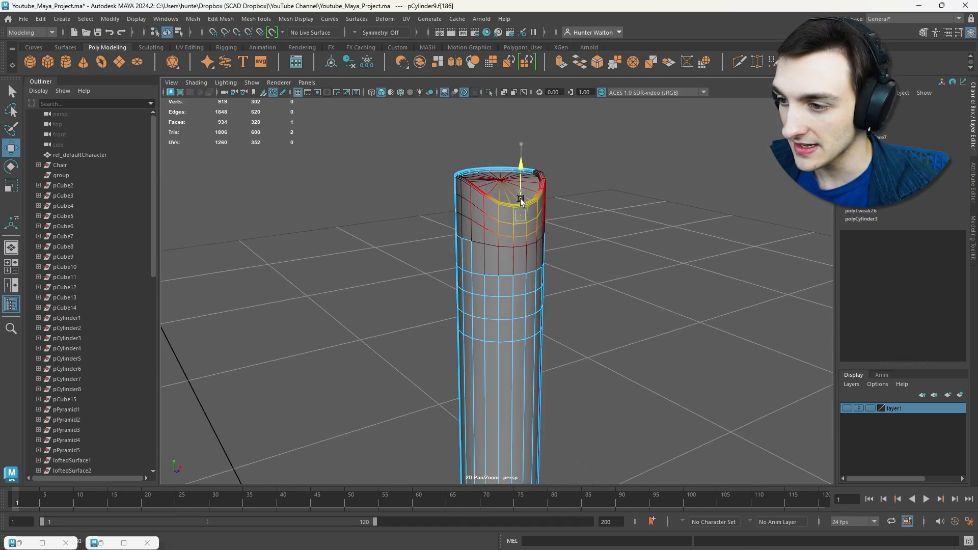
pyautogui.click(506, 248)
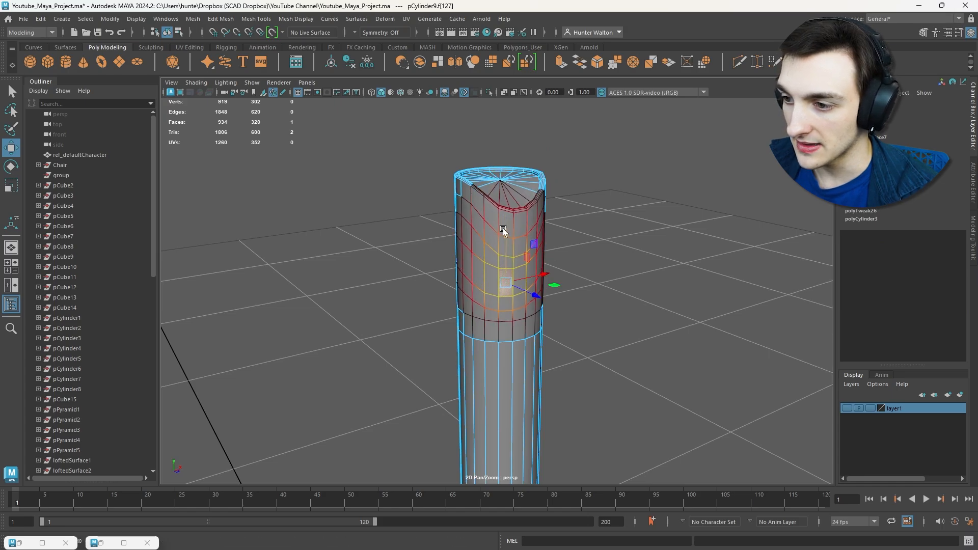
pyautogui.keyDown('alt'); pyautogui.moveTo(503, 228); pyautogui.dragTo(629, 201); pyautogui.keyUp('alt')
pyautogui.click(470, 192)
pyautogui.moveTo(469, 175); pyautogui.dragTo(576, 215)
pyautogui.click(544, 179)
pyautogui.click(512, 195)
pyautogui.moveTo(502, 176); pyautogui.dragTo(499, 194)
# Shift soft-selected faces vertically on the candle's other sides, below the rim, to make the edge loops uneven
pyautogui.keyDown('alt'); pyautogui.moveTo(525, 232); pyautogui.dragTo(466, 213); pyautogui.keyUp('alt')
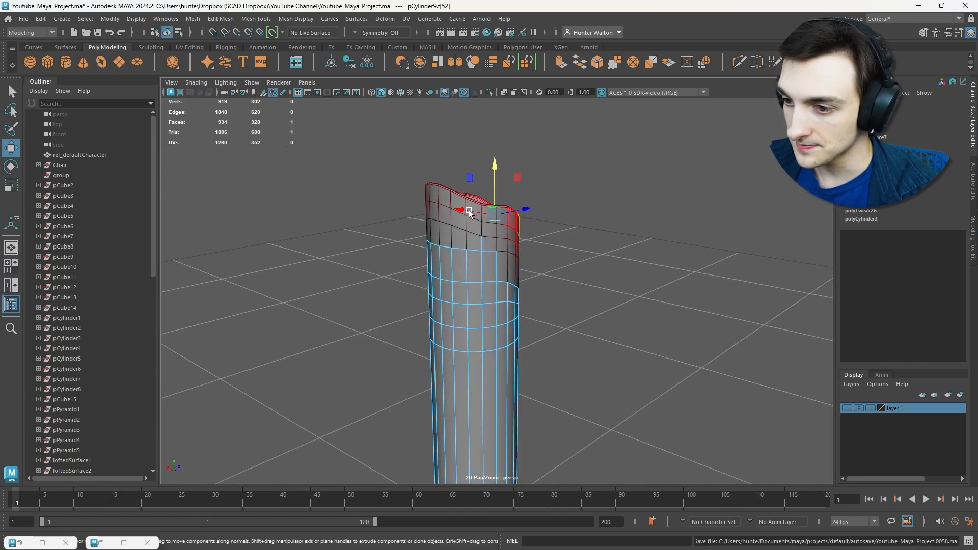
pyautogui.click(445, 201)
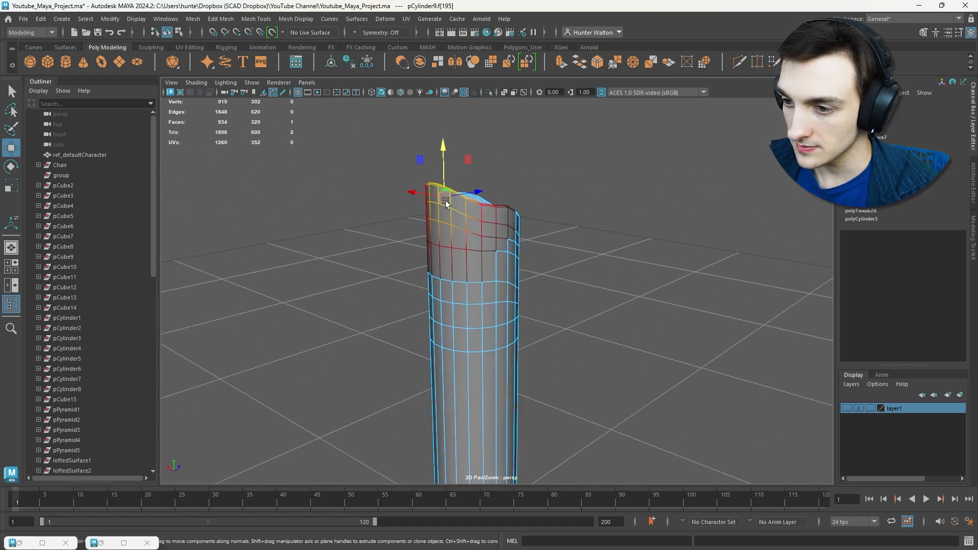
pyautogui.click(488, 275)
pyautogui.moveTo(489, 249); pyautogui.dragTo(488, 272)
pyautogui.keyDown('alt'); pyautogui.moveTo(562, 276); pyautogui.dragTo(488, 324); pyautogui.keyUp('alt')
pyautogui.click(487, 320)
pyautogui.keyDown('alt'); pyautogui.moveTo(561, 310); pyautogui.dragTo(503, 290); pyautogui.keyUp('alt')
pyautogui.click(493, 285)
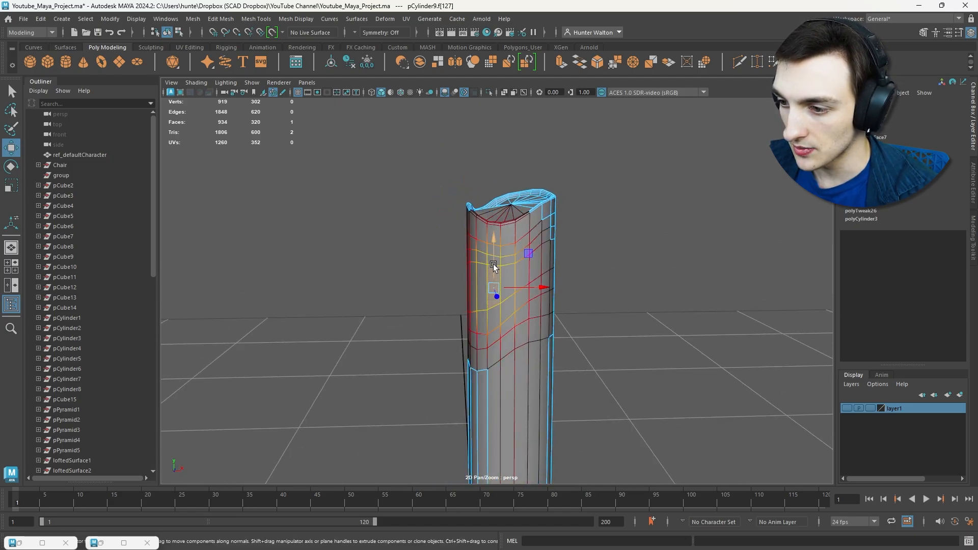
pyautogui.click(493, 264)
# Adjust the heights of further soft-selected faces along the candle's rim for a more irregular melted edge
pyautogui.click(474, 256)
pyautogui.moveTo(472, 238); pyautogui.dragTo(534, 291)
pyautogui.click(539, 230)
pyautogui.moveTo(540, 210); pyautogui.dragTo(566, 236)
pyautogui.click(559, 218)
# Refine one more rim face while previewing the candle smoothed, then return it to object mode and deselect it
pyautogui.press('3')
pyautogui.press('1')
pyautogui.keyDown('alt'); pyautogui.moveTo(628, 261); pyautogui.dragTo(541, 224); pyautogui.keyUp('alt')
pyautogui.click(540, 218)
pyautogui.press('3')
pyautogui.keyDown('alt'); pyautogui.moveTo(606, 241); pyautogui.dragTo(631, 252); pyautogui.keyUp('alt')
pyautogui.keyDown('alt'); pyautogui.moveTo(564, 284); pyautogui.dragTo(535, 267); pyautogui.keyUp('alt')
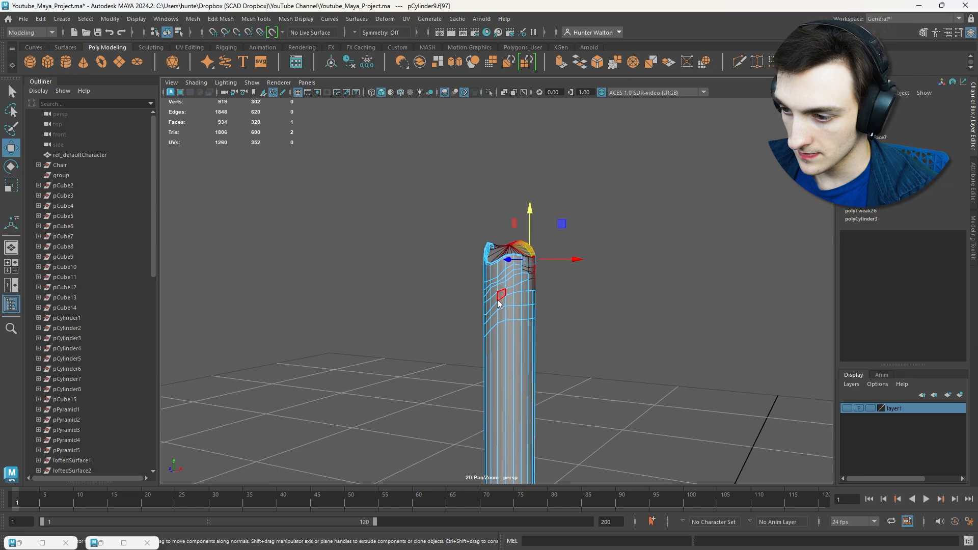
pyautogui.moveTo(499, 299); pyautogui.dragTo(553, 272, button='right')
pyautogui.click(591, 278)
# Select the candle and compare its melted top with the smooth mesh preview on and off
pyautogui.keyDown('alt'); pyautogui.moveTo(602, 280); pyautogui.dragTo(605, 316); pyautogui.keyUp('alt')
pyautogui.click(497, 307)
pyautogui.keyDown('alt'); pyautogui.moveTo(497, 308); pyautogui.dragTo(520, 262); pyautogui.keyUp('alt')
pyautogui.scroll(5, 469, 262)
pyautogui.press('3')
pyautogui.press('1')
pyautogui.press('3')
pyautogui.press('1')
pyautogui.hotkey('ctrl', 'z')
# Reselect the candle, turn on its smooth mesh preview and inspect the rim and side without a selection
pyautogui.click(631, 235)
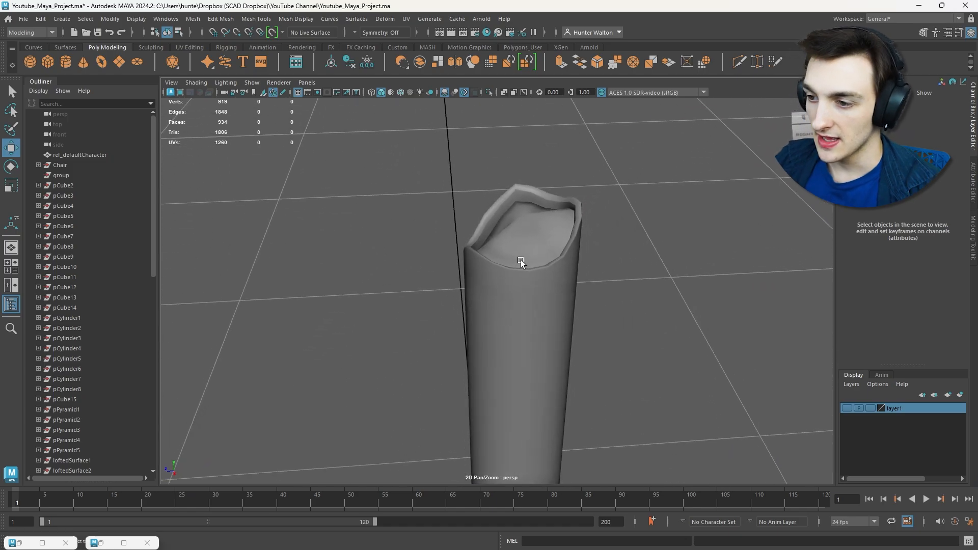
pyautogui.click(521, 261)
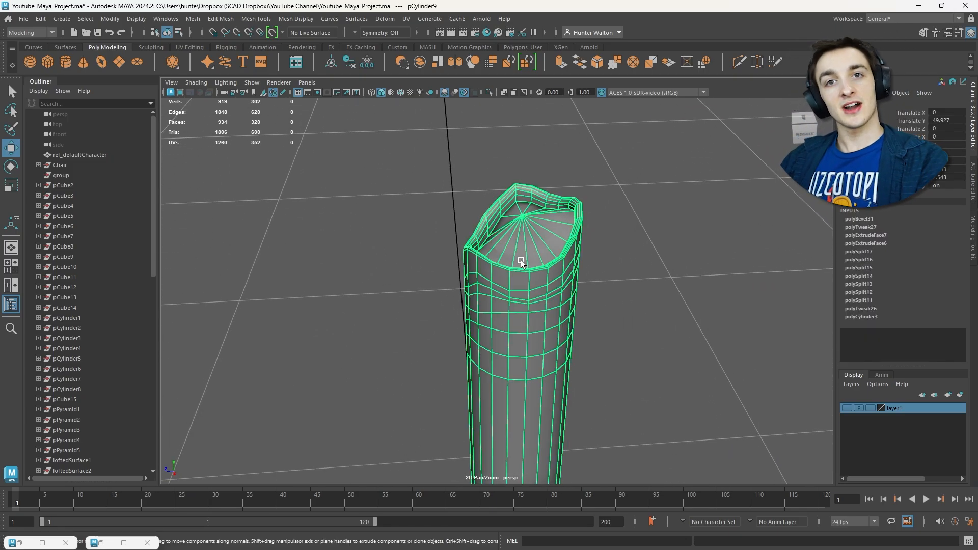
pyautogui.press('3')
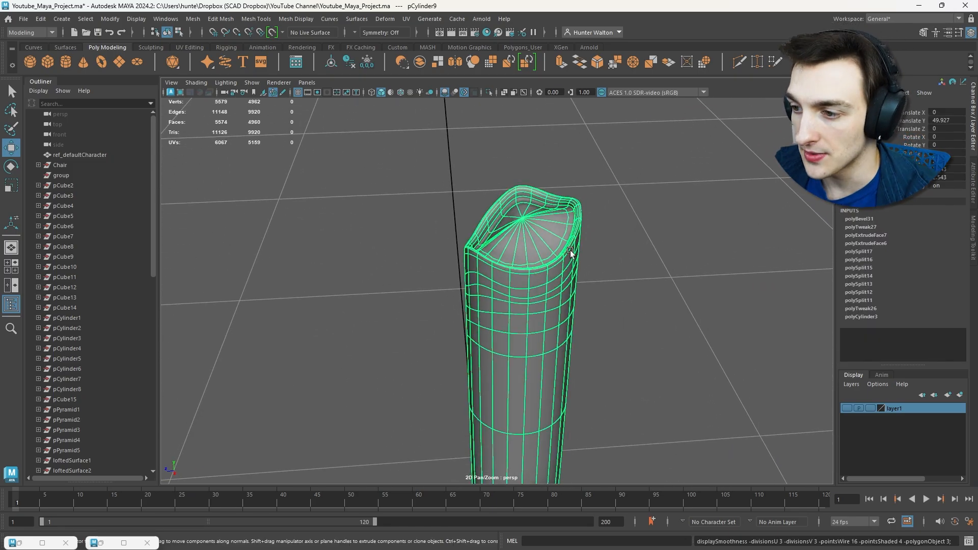
pyautogui.click(580, 226)
pyautogui.keyDown('alt'); pyautogui.moveTo(580, 226); pyautogui.dragTo(625, 266); pyautogui.keyUp('alt')
pyautogui.scroll(5, 640, 240)
pyautogui.scroll(-5, 640, 240)
pyautogui.scroll(5, 594, 256)
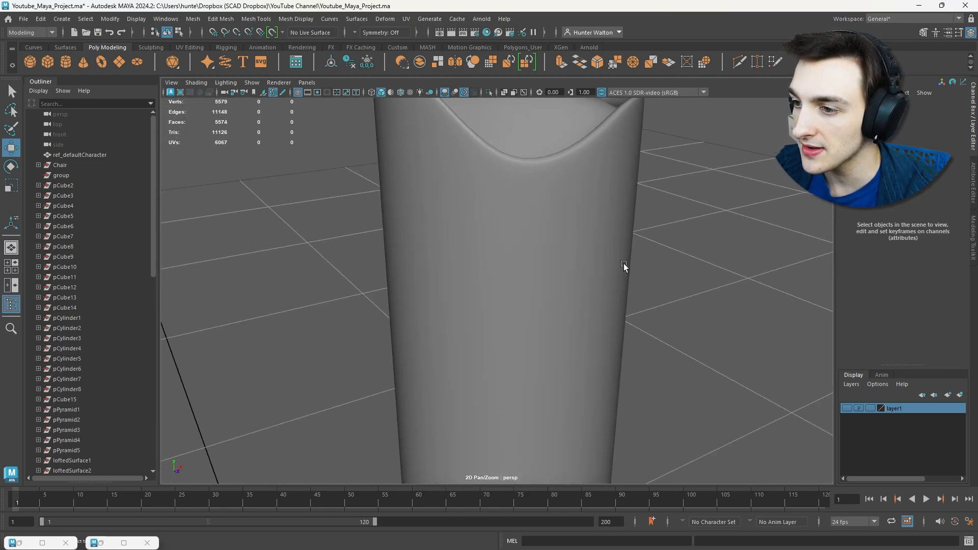
pyautogui.scroll(-5, 619, 252)
# Select the candle again and check its unsmoothed mesh against the smooth preview, leaving the preview on
pyautogui.click(520, 265)
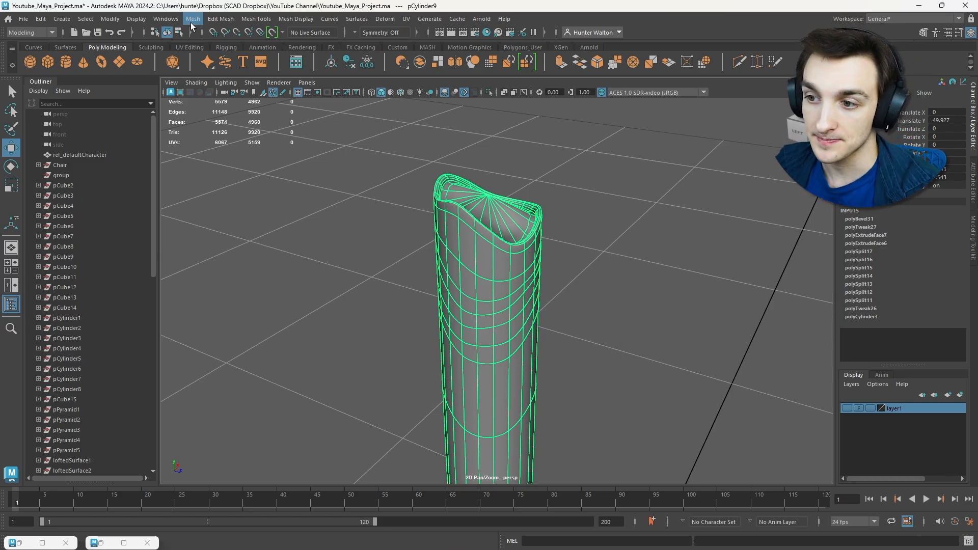
pyautogui.press('1')
pyautogui.keyDown('alt'); pyautogui.moveTo(600, 216); pyautogui.dragTo(531, 243); pyautogui.keyUp('alt')
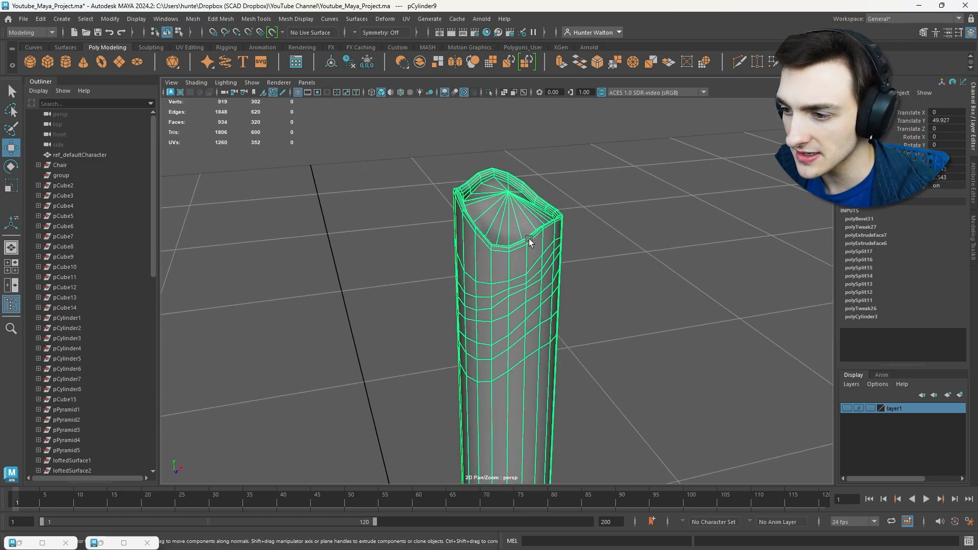
pyautogui.press('3')
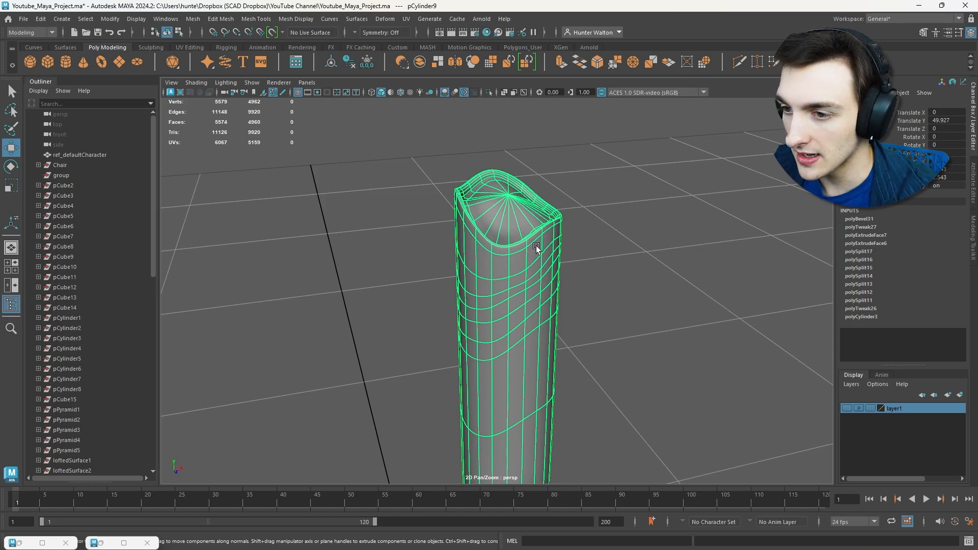
# Lower soft-selected faces around the candle's melted rim to deepen the dip, and raise one face inside the recess
pyautogui.moveTo(533, 246); pyautogui.dragTo(533, 270, button='right')
pyautogui.click(536, 244)
pyautogui.moveTo(537, 250); pyautogui.dragTo(562, 244)
pyautogui.click(533, 322)
pyautogui.moveTo(533, 300)
pyautogui.mouseDown()
pyautogui.moveTo(531, 345)
pyautogui.moveTo(531, 313)
pyautogui.mouseUp()
pyautogui.click(513, 267)
pyautogui.moveTo(515, 253); pyautogui.dragTo(518, 289)
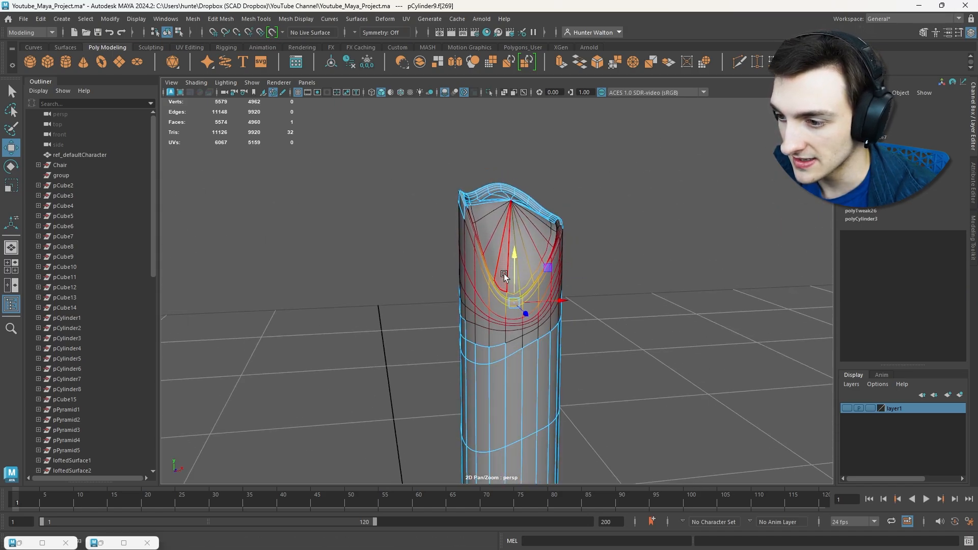
pyautogui.click(503, 273)
pyautogui.moveTo(502, 228); pyautogui.dragTo(502, 213)
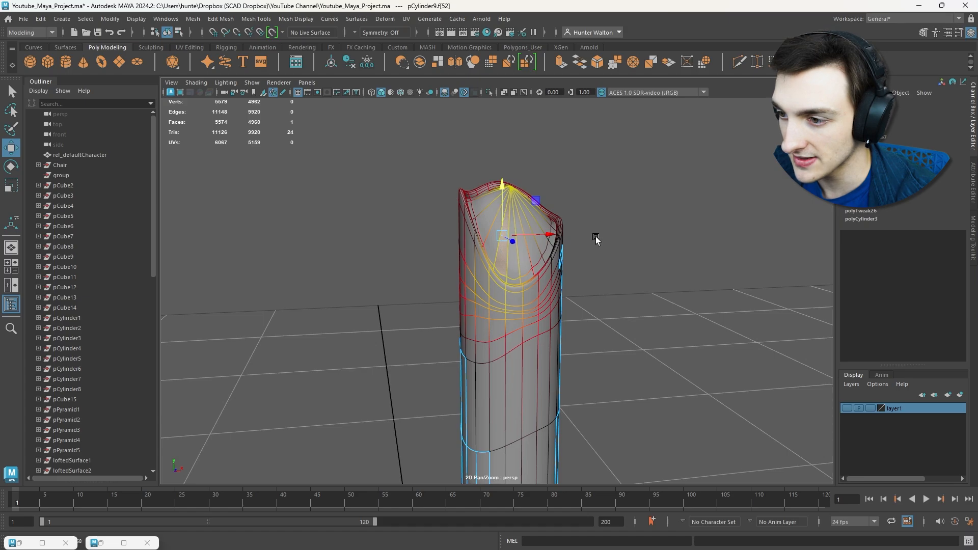
# Lower the vertex at the centre of the candle's recessed top, then clear the selection
pyautogui.keyDown('alt'); pyautogui.moveTo(595, 238); pyautogui.dragTo(537, 257); pyautogui.keyUp('alt')
pyautogui.moveTo(537, 217); pyautogui.dragTo(499, 217, button='right')
pyautogui.click(527, 207)
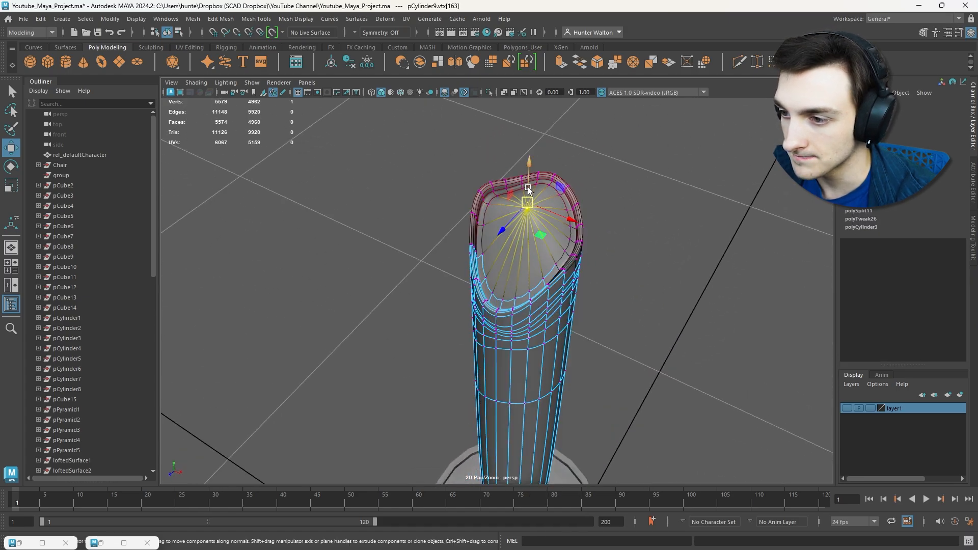
pyautogui.moveTo(527, 188); pyautogui.dragTo(525, 204)
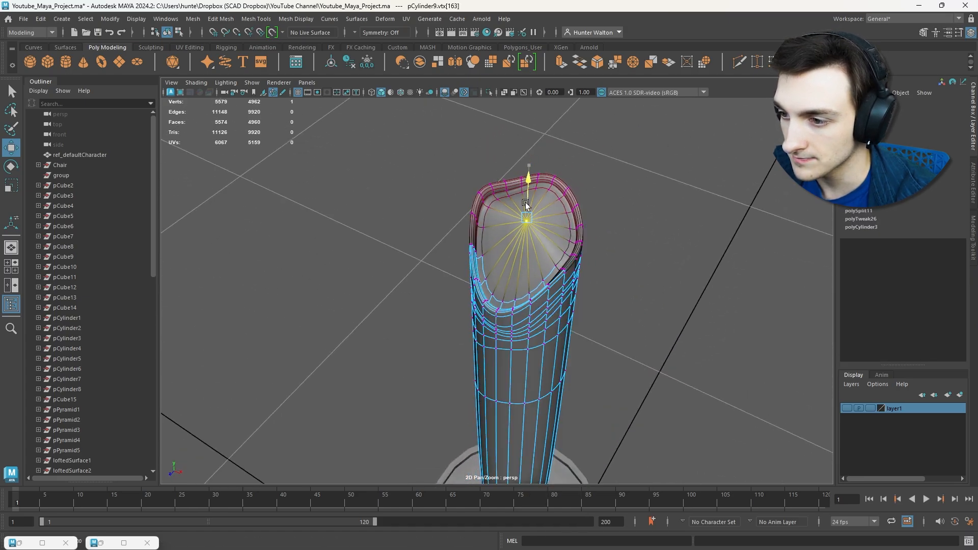
pyautogui.click(624, 246)
# Select the edge loop around the candle's rim, reduce the soft selection falloff and lower the rim slightly
pyautogui.keyDown('alt'); pyautogui.moveTo(625, 246); pyautogui.dragTo(578, 219); pyautogui.keyUp('alt')
pyautogui.scroll(5, 579, 225)
pyautogui.moveTo(571, 181); pyautogui.dragTo(573, 162, button='right')
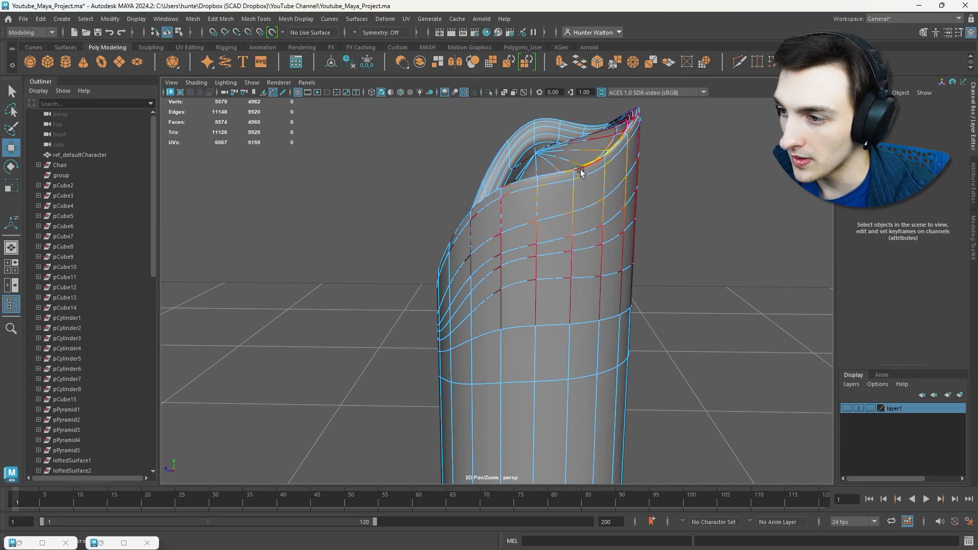
pyautogui.doubleClick(580, 153)
pyautogui.press('b')
pyautogui.moveTo(618, 157); pyautogui.dragTo(537, 176)
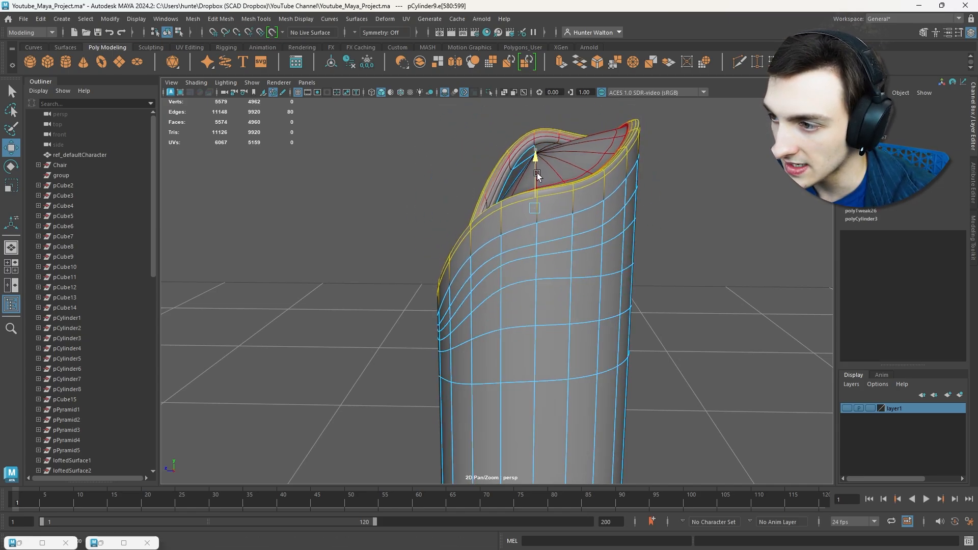
pyautogui.click(699, 230)
# Lower single faces on the outer side of the candle's rim, including its highest peak
pyautogui.keyDown('alt'); pyautogui.moveTo(611, 215); pyautogui.dragTo(666, 226); pyautogui.keyUp('alt')
pyautogui.moveTo(627, 216); pyautogui.dragTo(628, 243, button='right')
pyautogui.click(635, 222)
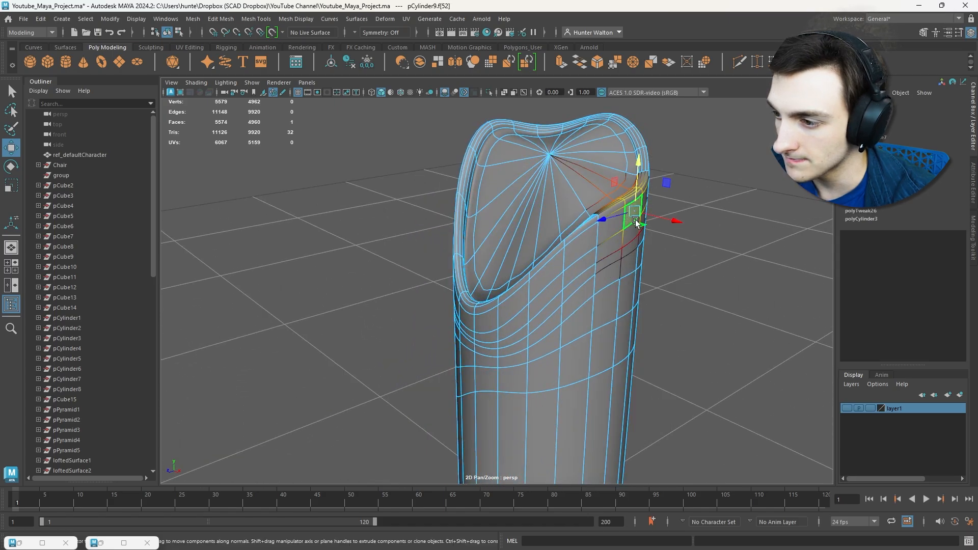
pyautogui.moveTo(638, 163); pyautogui.dragTo(638, 173)
pyautogui.scroll(-5, 676, 230)
pyautogui.keyDown('alt'); pyautogui.moveTo(676, 230); pyautogui.dragTo(454, 297); pyautogui.keyUp('alt')
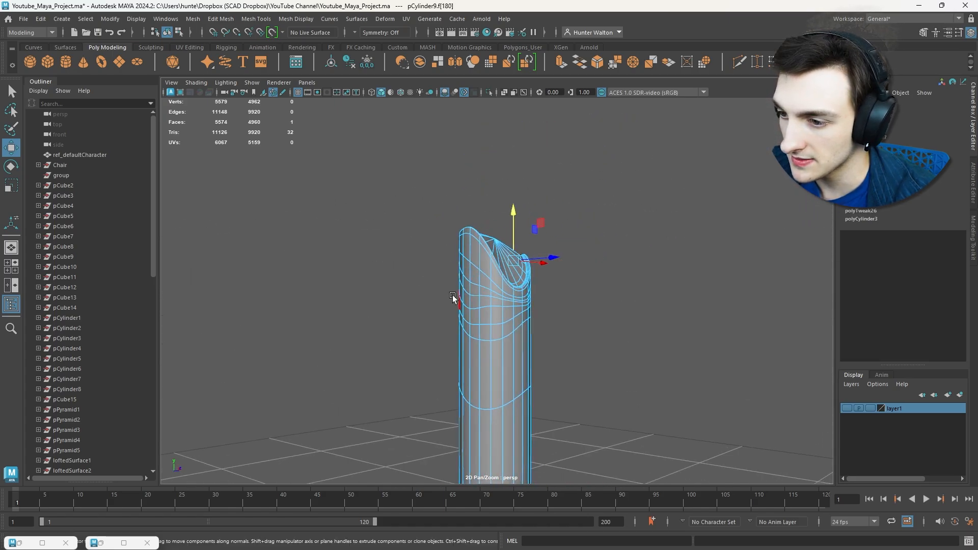
pyautogui.click(476, 279)
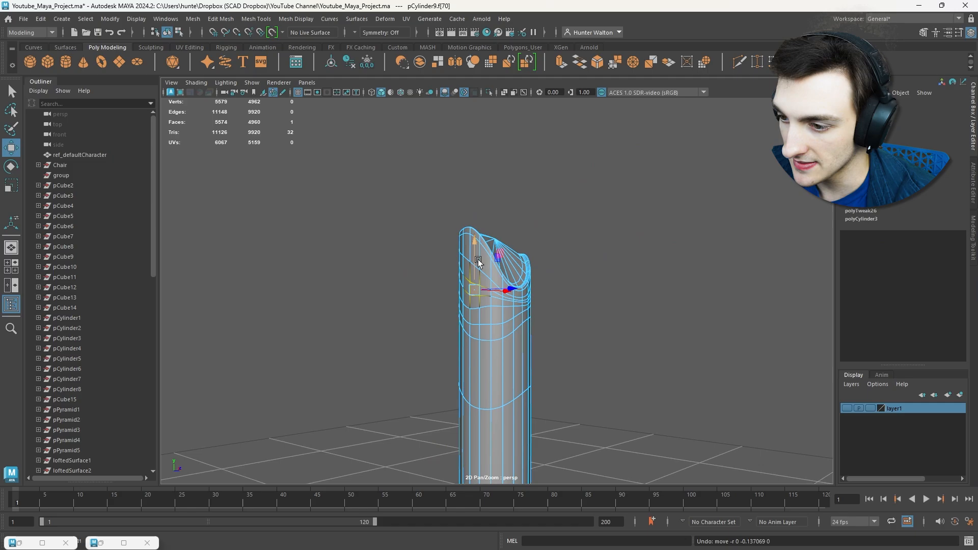
pyautogui.click(469, 240)
pyautogui.moveTo(470, 231); pyautogui.dragTo(469, 238)
pyautogui.click(588, 249)
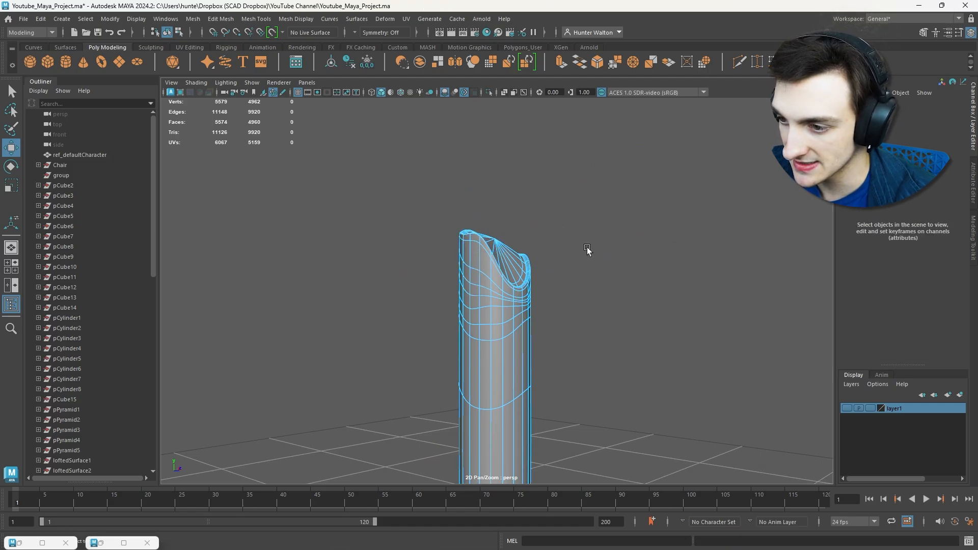
# Select the centre vertex of the candle's melted top, then return the candle to object mode and deselect it
pyautogui.keyDown('alt'); pyautogui.moveTo(588, 249); pyautogui.dragTo(507, 264); pyautogui.keyUp('alt')
pyautogui.press('F8')
pyautogui.scroll(5, 507, 264)
pyautogui.moveTo(507, 264); pyautogui.dragTo(506, 219, button='right')
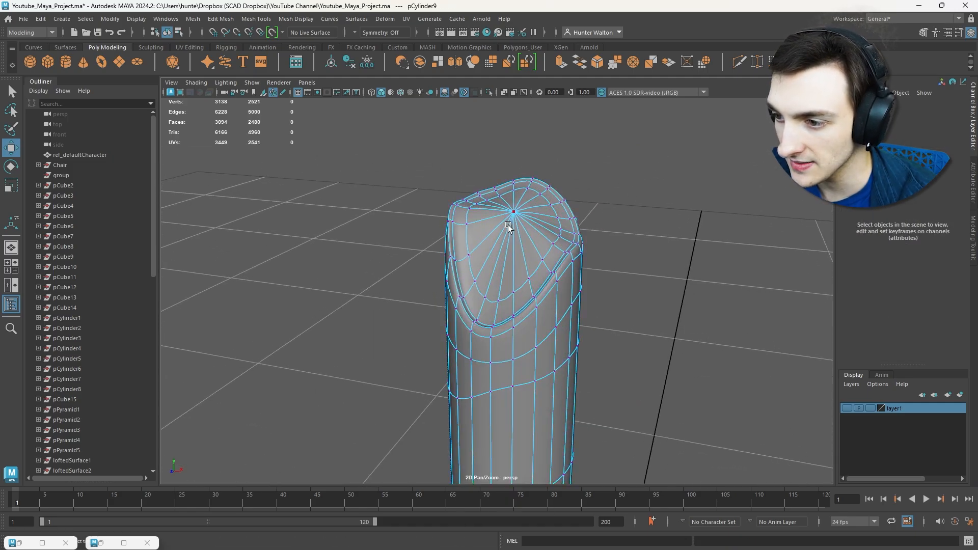
pyautogui.click(514, 218)
pyautogui.moveTo(541, 250); pyautogui.dragTo(586, 227, button='right')
pyautogui.scroll(-5, 622, 232)
pyautogui.click(615, 281)
# Inspect the whole candle on its candlestick and its melted top close up without the smooth preview
pyautogui.scroll(-6, 574, 240)
pyautogui.keyDown('alt'); pyautogui.moveTo(614, 278); pyautogui.dragTo(529, 259); pyautogui.keyUp('alt')
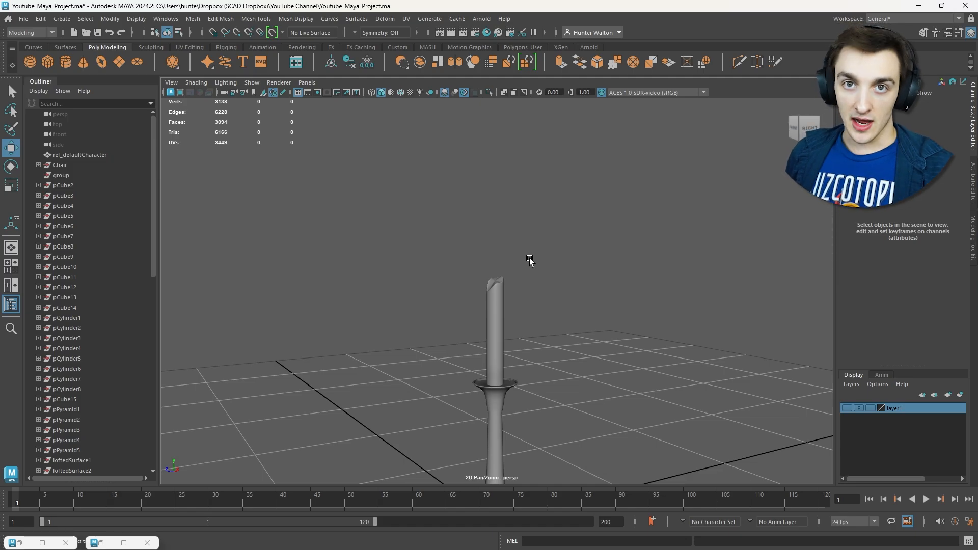
pyautogui.keyDown('alt'); pyautogui.moveTo(524, 261); pyautogui.dragTo(522, 333); pyautogui.keyUp('alt')
pyautogui.click(504, 331)
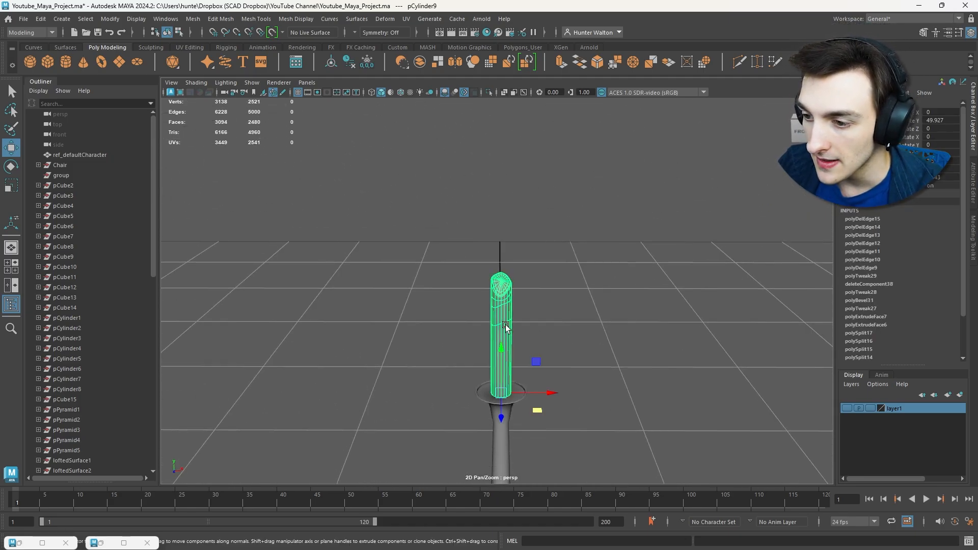
pyautogui.click(563, 319)
pyautogui.scroll(5, 507, 303)
pyautogui.scroll(5, 510, 299)
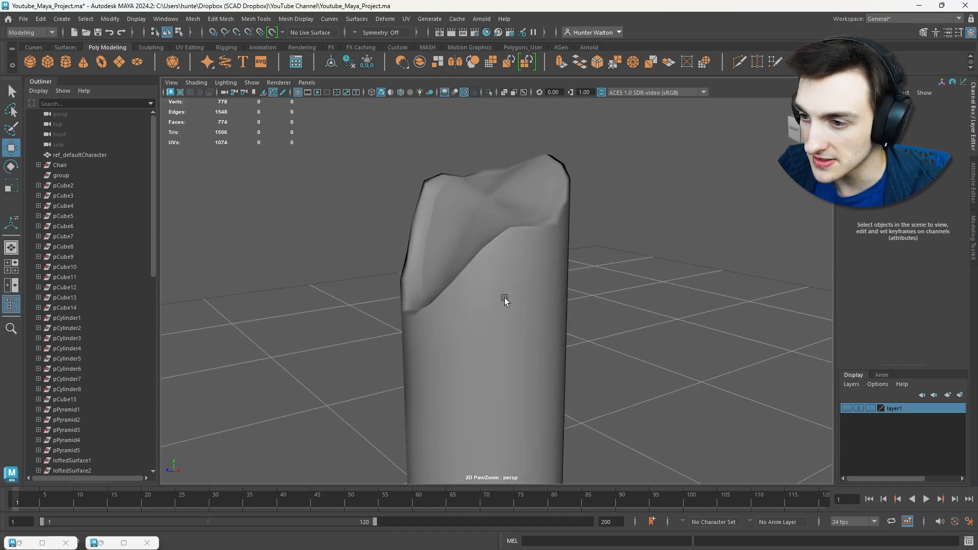
# Apply Mesh Smooth to the candle and clear the selection
pyautogui.click(502, 289)
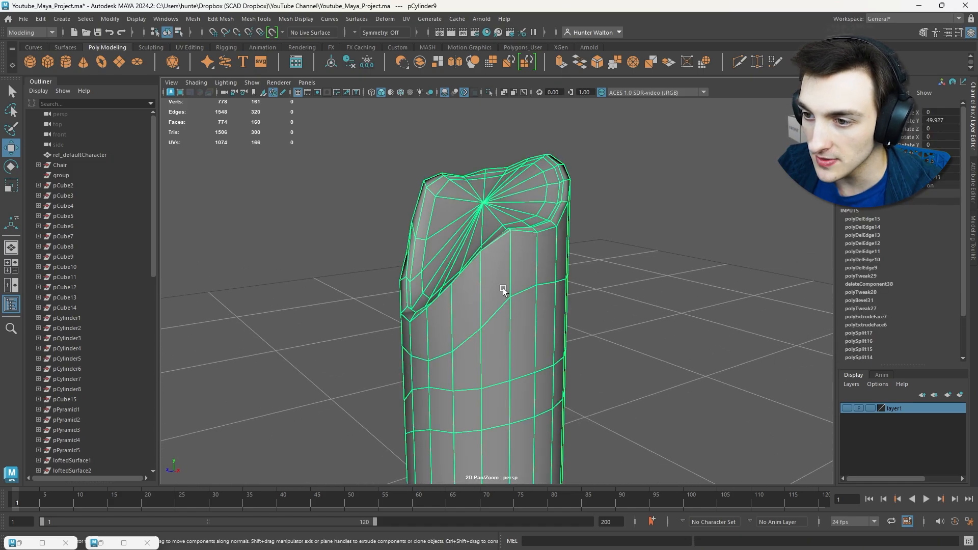
pyautogui.click(193, 19)
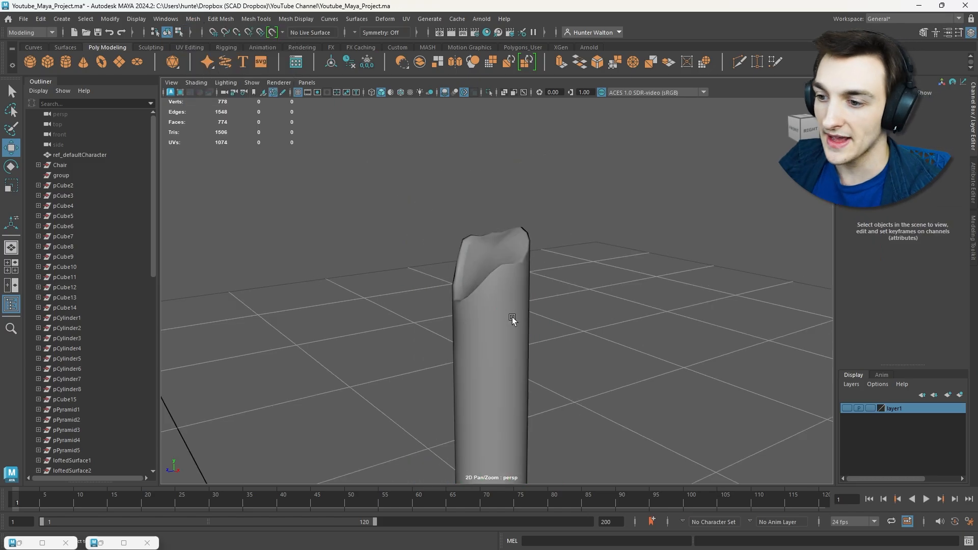
pyautogui.click(512, 317)
pyautogui.click(194, 19)
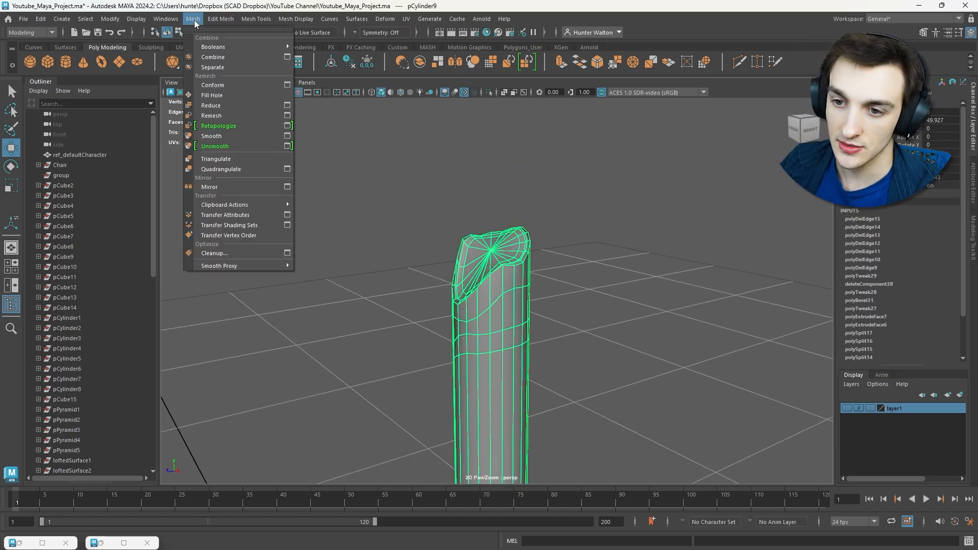
pyautogui.click(251, 137)
pyautogui.click(393, 180)
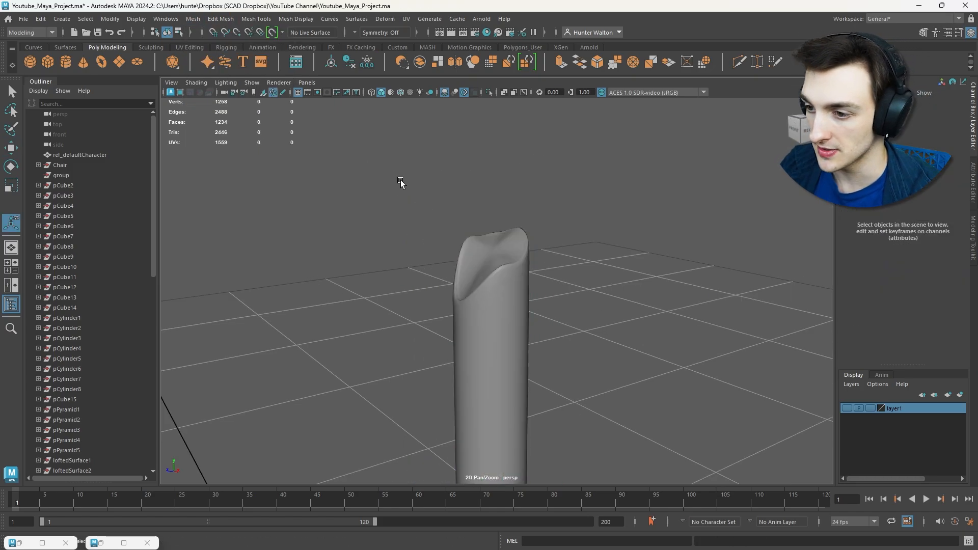
# Frame the smoothed candle and examine the wireframe of its side and melted top
pyautogui.keyDown('alt'); pyautogui.moveTo(400, 183); pyautogui.dragTo(456, 221); pyautogui.keyUp('alt')
pyautogui.scroll(-5, 590, 235)
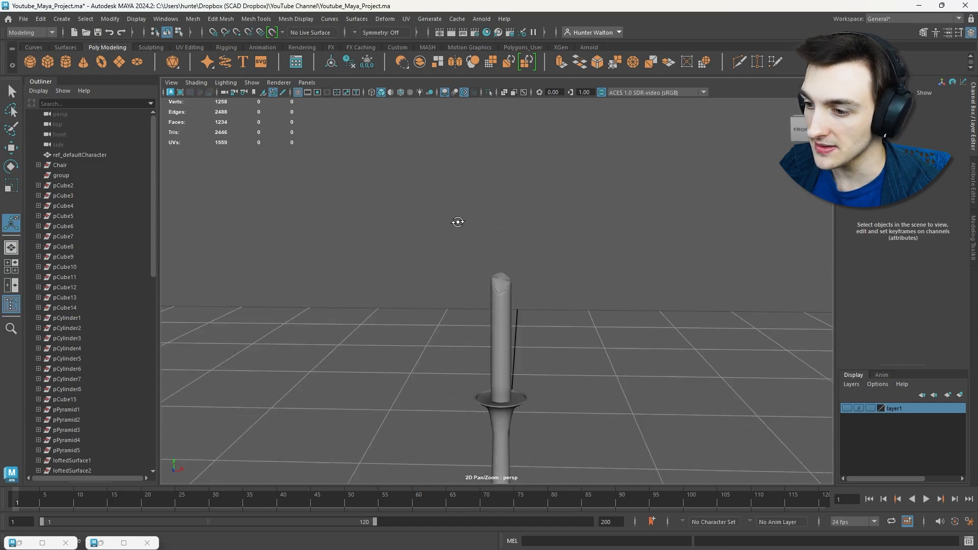
pyautogui.keyDown('alt'); pyautogui.moveTo(457, 221); pyautogui.dragTo(420, 114, button='middle'); pyautogui.keyUp('alt')
pyautogui.keyDown('alt'); pyautogui.moveTo(420, 115); pyautogui.dragTo(459, 166); pyautogui.keyUp('alt')
pyautogui.scroll(3, 460, 166)
pyautogui.click(495, 183)
pyautogui.press('f')
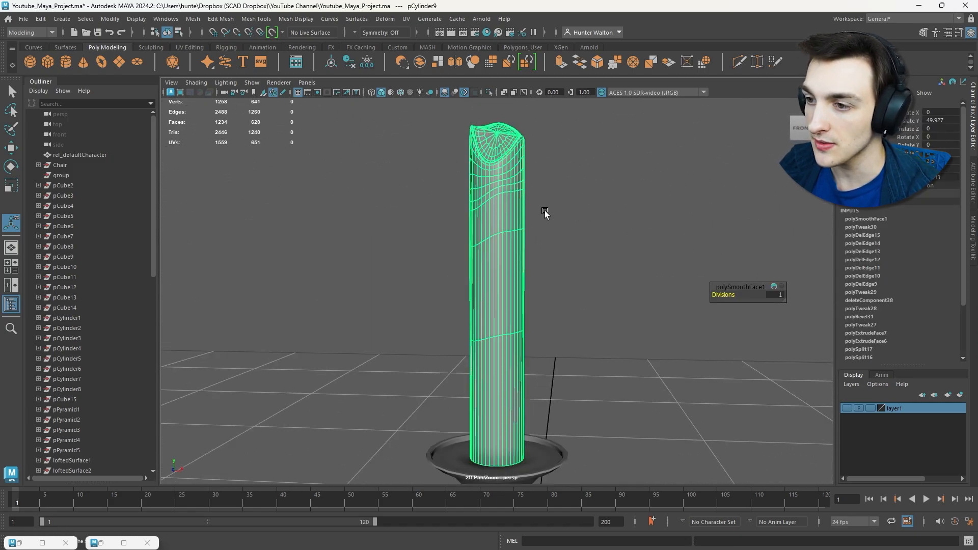
pyautogui.keyDown('alt'); pyautogui.moveTo(546, 210); pyautogui.dragTo(524, 224); pyautogui.keyUp('alt')
pyautogui.keyDown('alt'); pyautogui.moveTo(496, 167); pyautogui.dragTo(505, 313, button='middle'); pyautogui.keyUp('alt')
pyautogui.scroll(6, 506, 313)
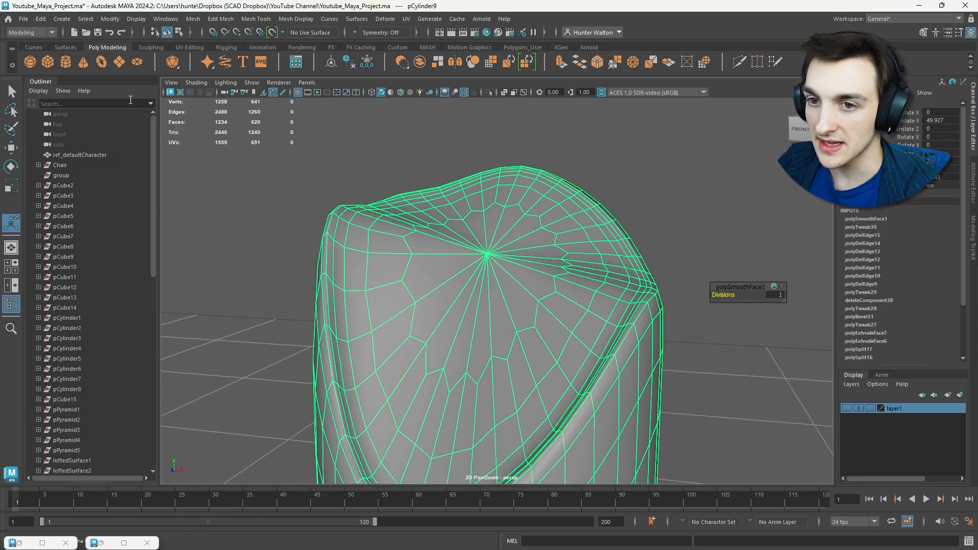
# Create a polygon cylinder for the wick and raise it towards the candle's top
pyautogui.click(65, 63)
pyautogui.scroll(-10, 503, 309)
pyautogui.press('w')
pyautogui.moveTo(498, 415); pyautogui.dragTo(508, 341)
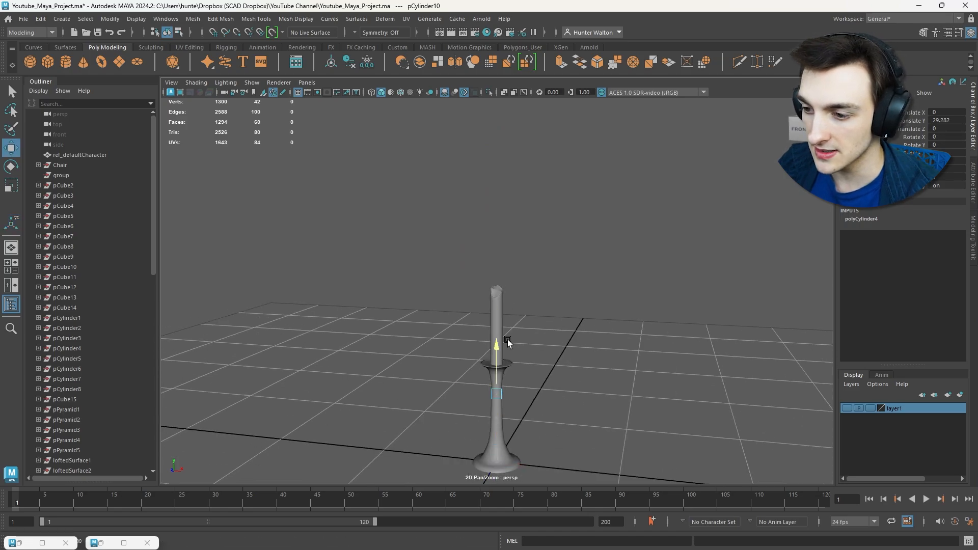
pyautogui.moveTo(509, 246); pyautogui.dragTo(512, 243)
# Scale the wick cylinder down and position it just above the candle's melted top
pyautogui.press('f')
pyautogui.scroll(-4, 522, 270)
pyautogui.press('r')
pyautogui.moveTo(497, 292); pyautogui.dragTo(437, 297)
pyautogui.press('w')
pyautogui.moveTo(496, 267); pyautogui.dragTo(497, 182)
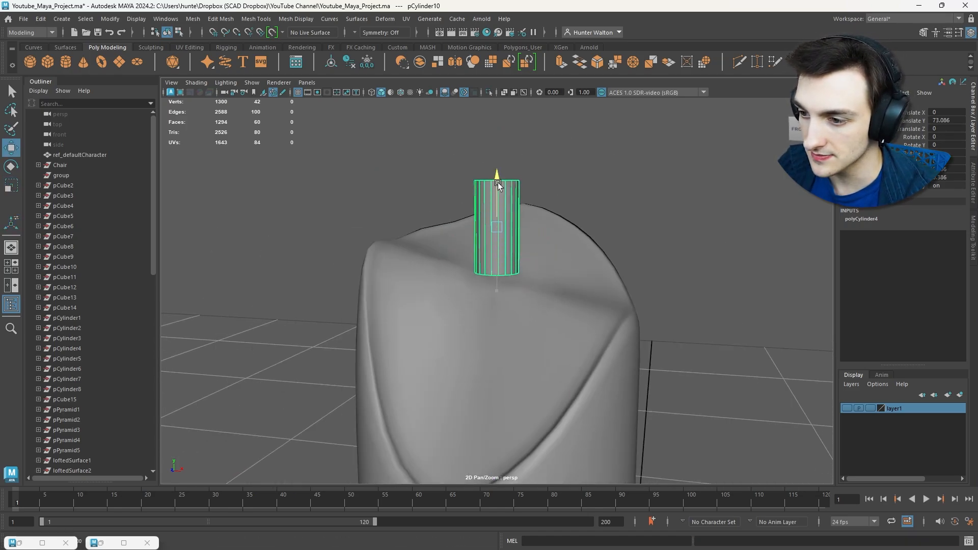
# Delete the faces of the wick cylinder's bottom cap
pyautogui.keyDown('alt'); pyautogui.moveTo(501, 225); pyautogui.dragTo(497, 250); pyautogui.keyUp('alt')
pyautogui.moveTo(496, 249); pyautogui.dragTo(497, 270, button='right')
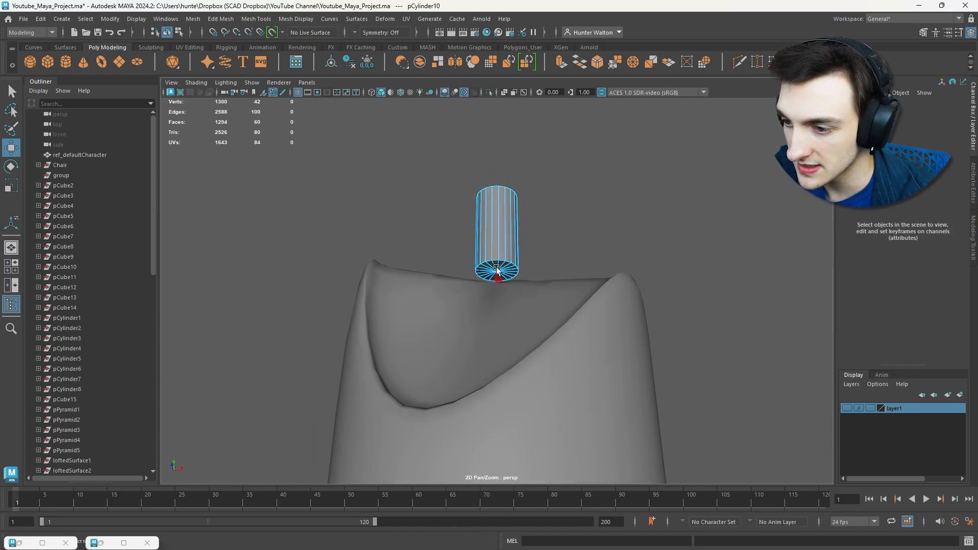
pyautogui.moveTo(509, 276); pyautogui.dragTo(494, 271)
pyautogui.press('Delete')
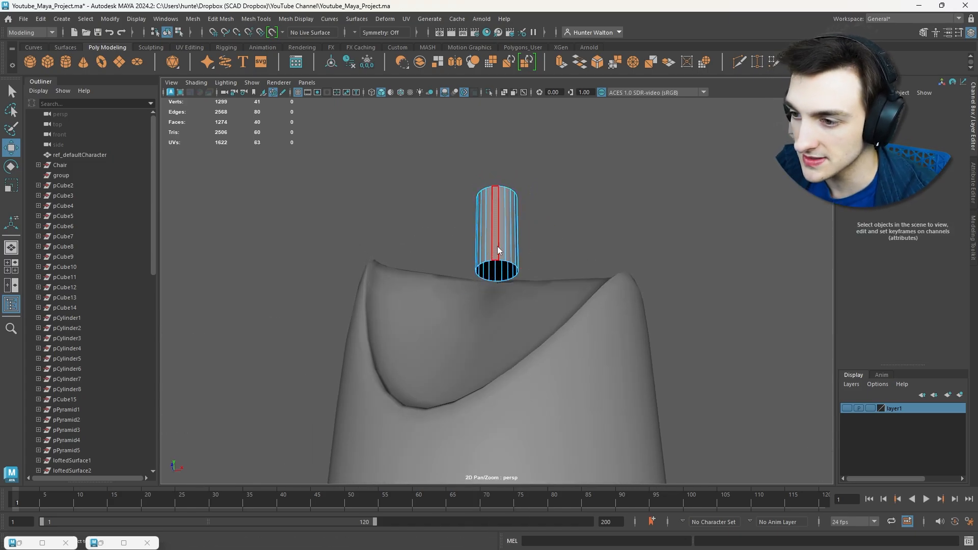
# Make the wick cylinder thinner and seat it in the centre of the candle's melted top
pyautogui.moveTo(498, 248); pyautogui.dragTo(519, 227, button='right')
pyautogui.moveTo(497, 206); pyautogui.dragTo(452, 272)
pyautogui.press('r')
pyautogui.keyDown('alt'); pyautogui.moveTo(452, 272); pyautogui.dragTo(502, 270, button='right'); pyautogui.keyUp('alt')
pyautogui.keyDown('alt'); pyautogui.moveTo(502, 270); pyautogui.dragTo(519, 232); pyautogui.keyUp('alt')
pyautogui.press('w')
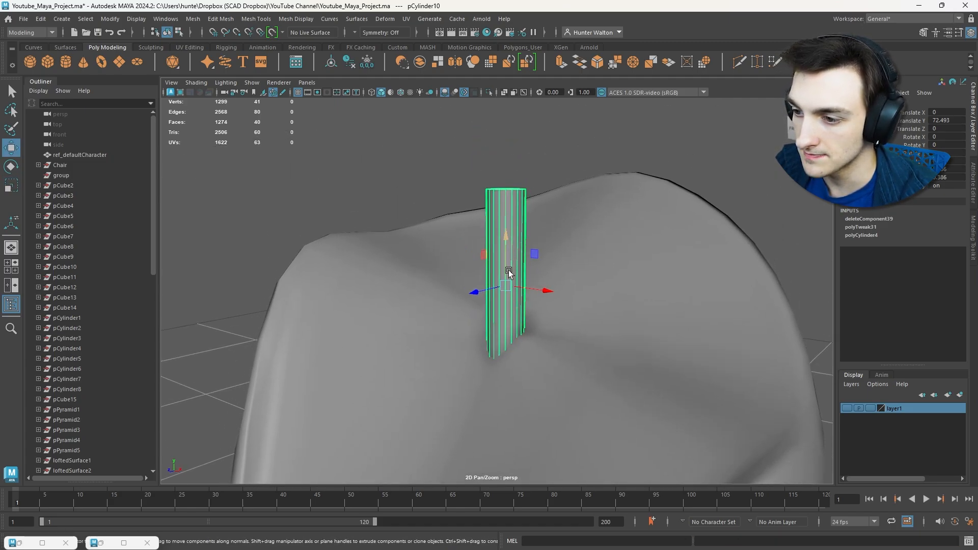
pyautogui.moveTo(490, 288); pyautogui.dragTo(496, 287)
# Delete every other lengthwise edge of the wick together with its cap edges, and return to object mode
pyautogui.moveTo(502, 217); pyautogui.dragTo(508, 199, button='right')
pyautogui.click(515, 204)
pyautogui.keyDown('alt'); pyautogui.moveTo(515, 204); pyautogui.dragTo(468, 254); pyautogui.keyUp('alt')
pyautogui.keyDown('alt'); pyautogui.moveTo(468, 254); pyautogui.dragTo(515, 249, button='right'); pyautogui.keyUp('alt')
pyautogui.keyDown('shift'); pyautogui.click(499, 233); pyautogui.keyUp('shift')
pyautogui.keyDown('shift'); pyautogui.doubleClick(522, 211); pyautogui.keyUp('shift')
pyautogui.keyDown('alt'); pyautogui.moveTo(522, 211); pyautogui.dragTo(483, 227); pyautogui.keyUp('alt')
pyautogui.keyDown('shift'); pyautogui.doubleClick(481, 228); pyautogui.keyUp('shift')
pyautogui.keyDown('shift'); pyautogui.doubleClick(478, 227); pyautogui.keyUp('shift')
pyautogui.keyDown('alt'); pyautogui.moveTo(505, 229); pyautogui.dragTo(504, 192); pyautogui.keyUp('alt')
pyautogui.keyDown('shift'); pyautogui.doubleClick(462, 223); pyautogui.keyUp('shift')
pyautogui.keyDown('shift'); pyautogui.doubleClick(467, 205); pyautogui.keyUp('shift')
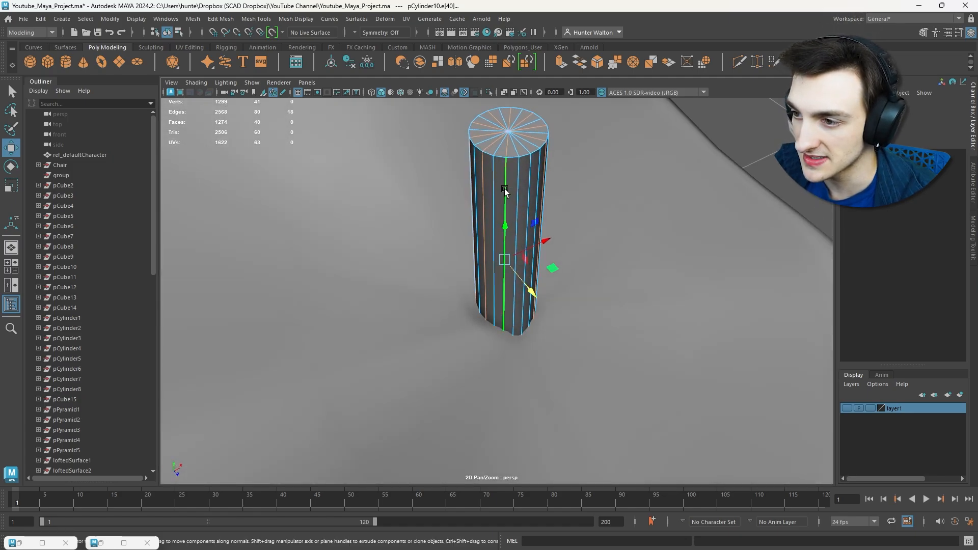
pyautogui.hotkey('ctrl', 'Delete')
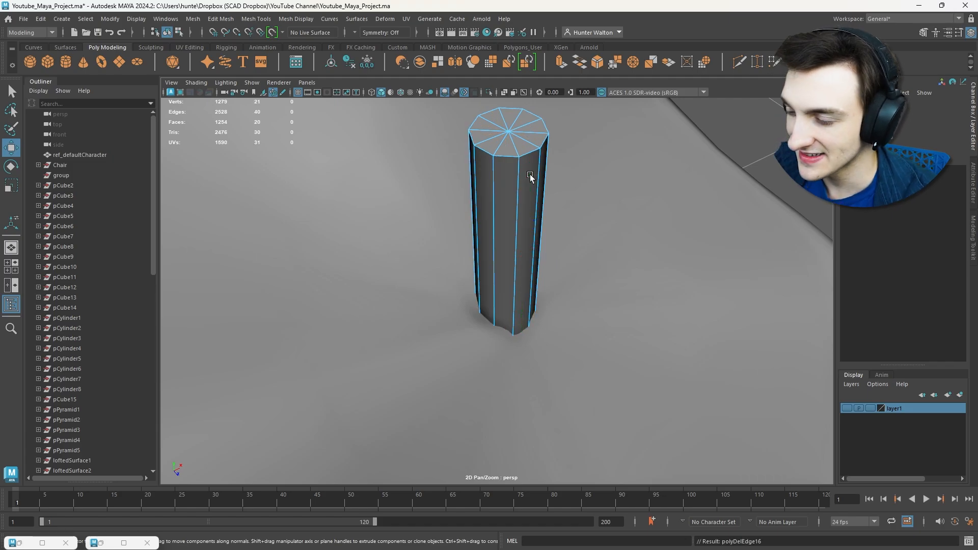
pyautogui.moveTo(511, 183); pyautogui.dragTo(549, 154, button='right')
# Move the wick's top vertices sideways and down to shorten and tilt it, then return to object mode
pyautogui.scroll(-5, 553, 158)
pyautogui.click(659, 226)
pyautogui.keyDown('alt'); pyautogui.moveTo(659, 226); pyautogui.dragTo(599, 184); pyautogui.keyUp('alt')
pyautogui.scroll(-4, 599, 185)
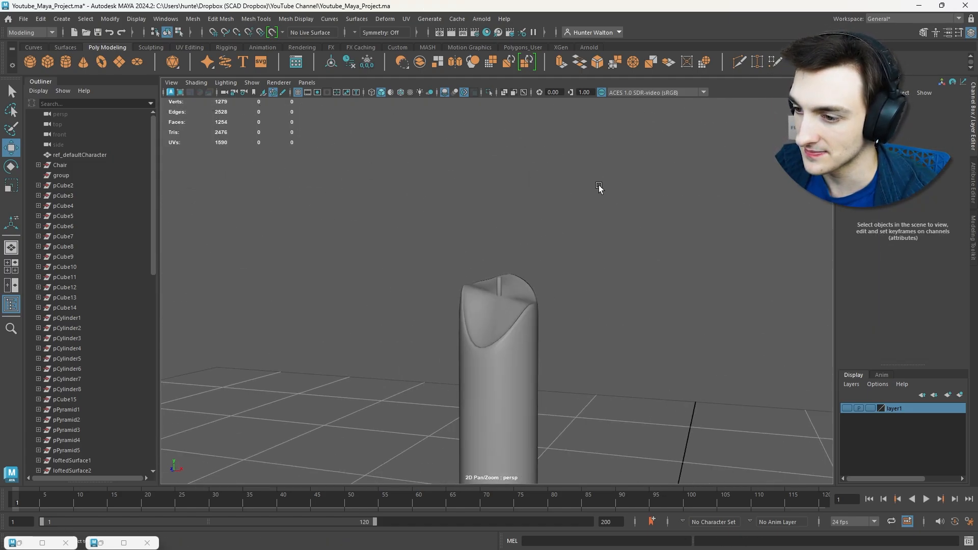
pyautogui.click(500, 286)
pyautogui.press('f')
pyautogui.moveTo(494, 251); pyautogui.dragTo(497, 223, button='right')
pyautogui.moveTo(479, 142); pyautogui.dragTo(442, 142, button='right')
pyautogui.moveTo(434, 104); pyautogui.dragTo(561, 156)
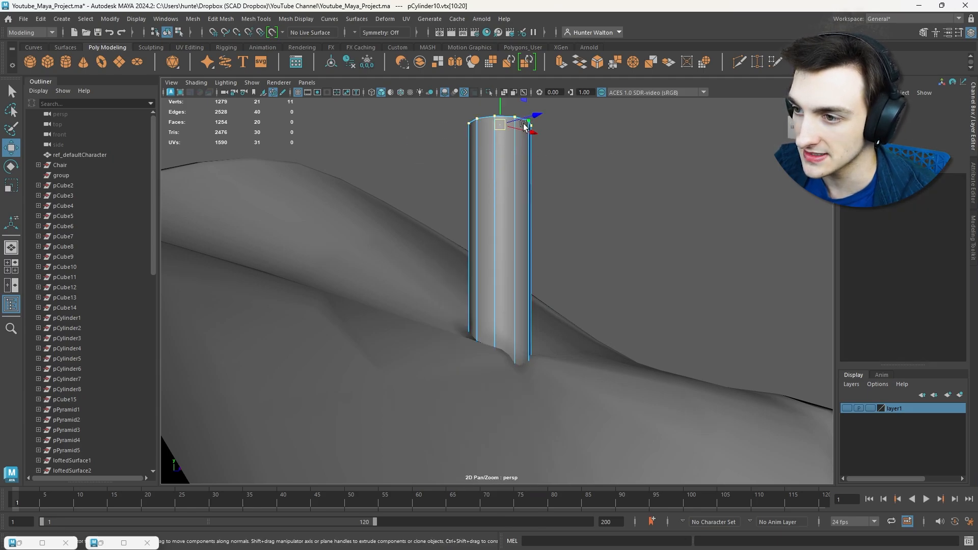
pyautogui.moveTo(525, 127); pyautogui.dragTo(510, 134)
pyautogui.moveTo(477, 106); pyautogui.dragTo(477, 151)
pyautogui.click(618, 179)
pyautogui.scroll(-10, 622, 220)
pyautogui.keyDown('alt'); pyautogui.moveTo(621, 222); pyautogui.dragTo(488, 287); pyautogui.keyUp('alt')
pyautogui.moveTo(488, 287); pyautogui.dragTo(535, 237, button='right')
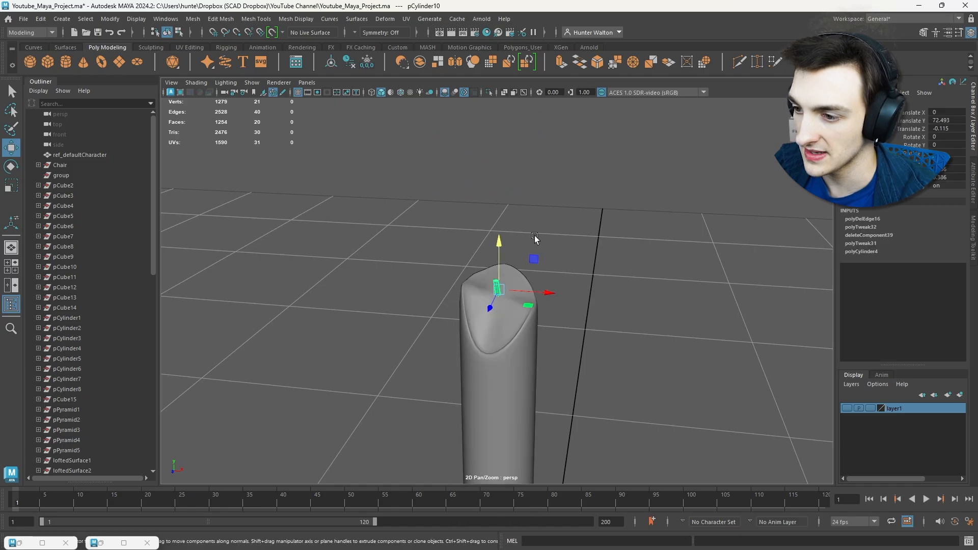
# Show layer1 to compare the finished candlestick with the table, then hide the layer again
pyautogui.click(575, 249)
pyautogui.scroll(-6, 579, 253)
pyautogui.keyDown('alt'); pyautogui.moveTo(579, 253); pyautogui.dragTo(580, 318); pyautogui.keyUp('alt')
pyautogui.scroll(-5, 591, 310)
pyautogui.scroll(-5, 580, 318)
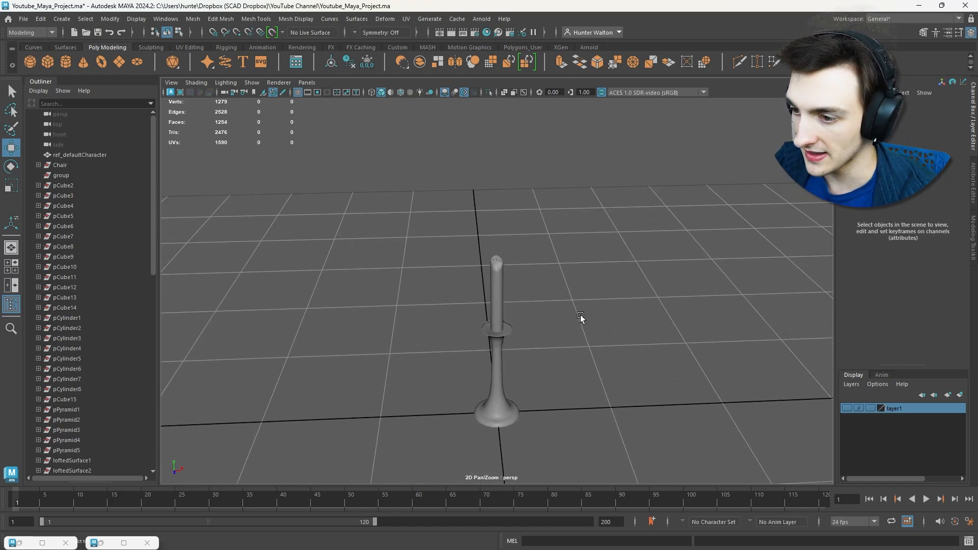
pyautogui.click(846, 408)
pyautogui.keyDown('alt'); pyautogui.moveTo(616, 384); pyautogui.dragTo(612, 340); pyautogui.keyUp('alt')
pyautogui.hotkey('ctrl', '1')
pyautogui.hotkey('ctrl', '1')
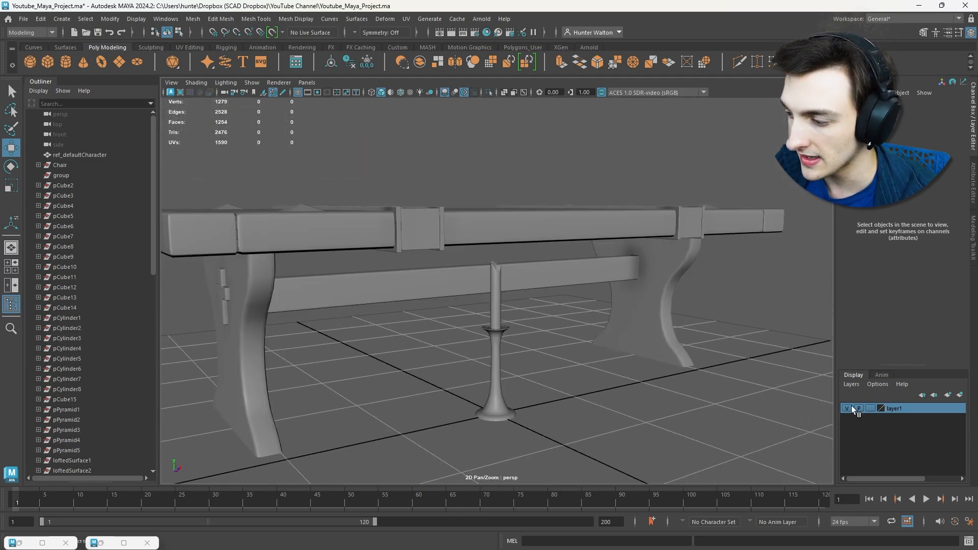
pyautogui.click(847, 408)
# Combine the candlestick, candle and wick into one mesh and raise it to about 101.7 in Y
pyautogui.click(496, 357)
pyautogui.click(192, 19)
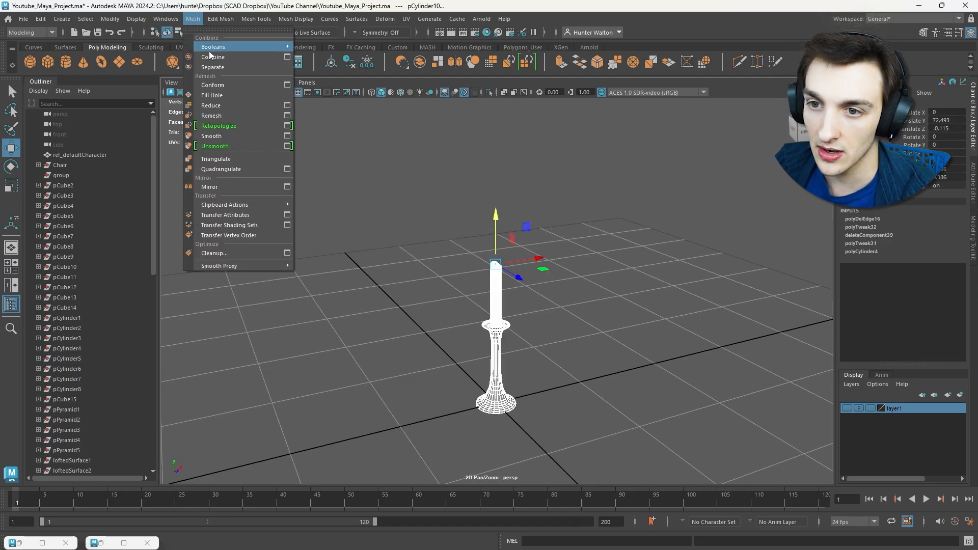
pyautogui.click(210, 56)
pyautogui.moveTo(492, 339); pyautogui.dragTo(495, 138, button='middle')
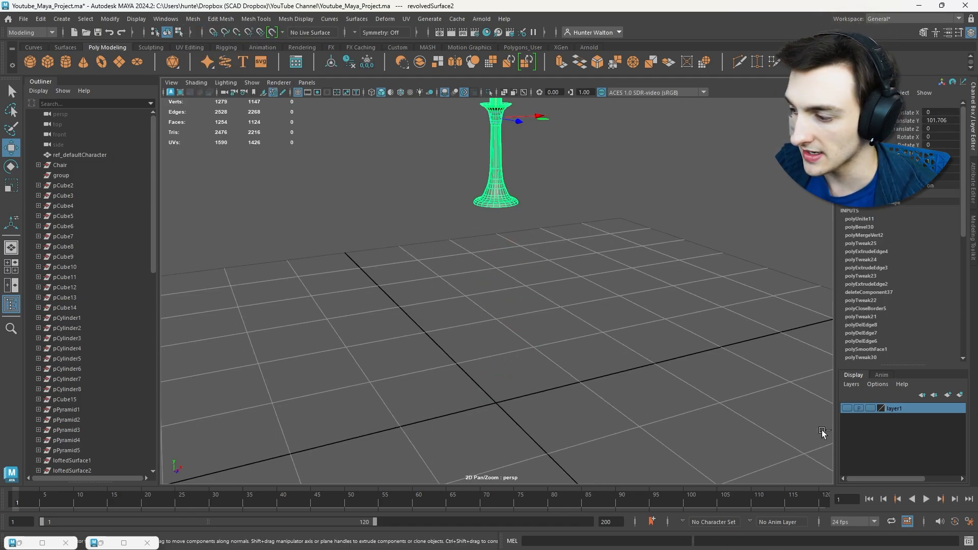
# Show layer1 and move the combined candlestick's pivot down to its base
pyautogui.click(846, 408)
pyautogui.keyDown('alt'); pyautogui.moveTo(555, 271); pyautogui.dragTo(581, 310); pyautogui.keyUp('alt')
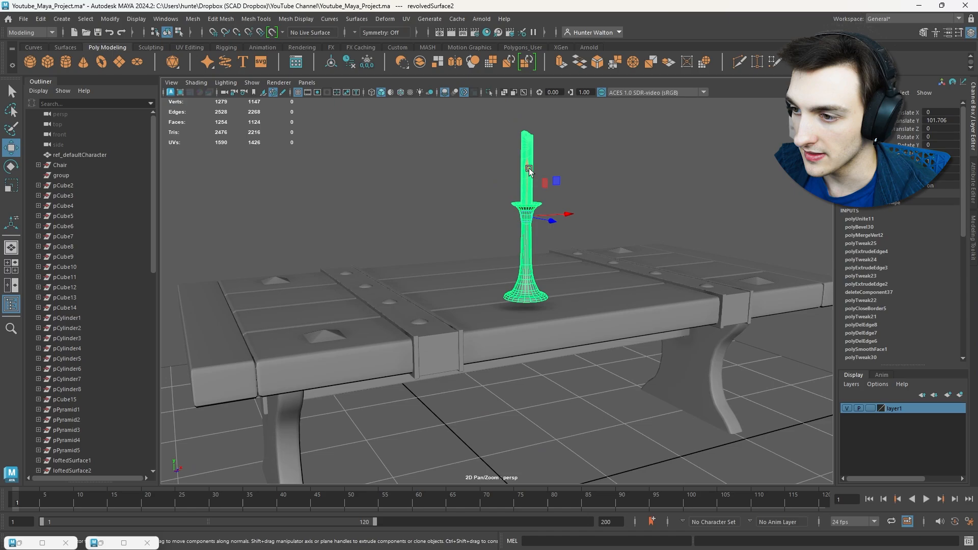
pyautogui.moveTo(528, 169); pyautogui.dragTo(527, 129)
pyautogui.press('d')
pyautogui.press('v')
pyautogui.moveTo(523, 126); pyautogui.dragTo(527, 257, button='middle')
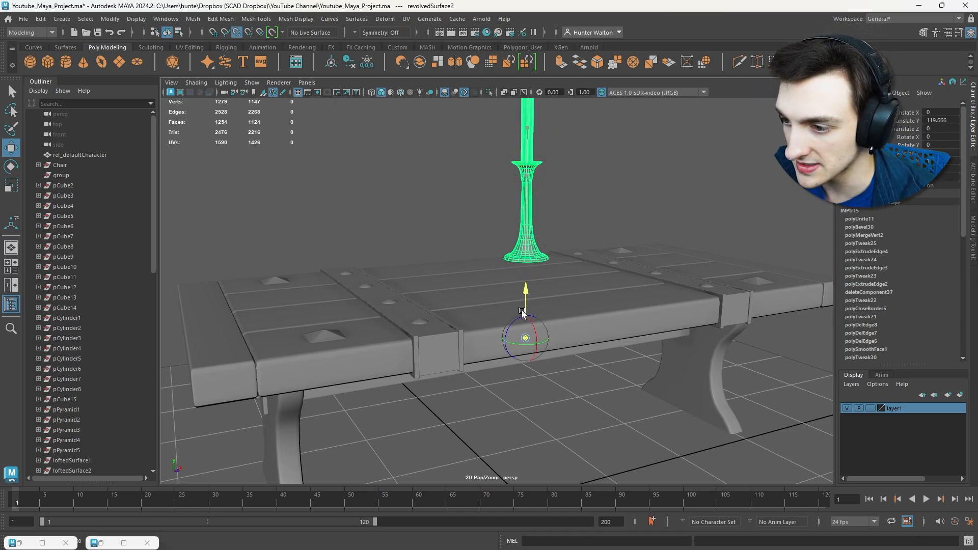
# Lower the candlestick onto the tabletop, to about 97.9 in Y
pyautogui.moveTo(522, 312); pyautogui.dragTo(457, 308, button='middle')
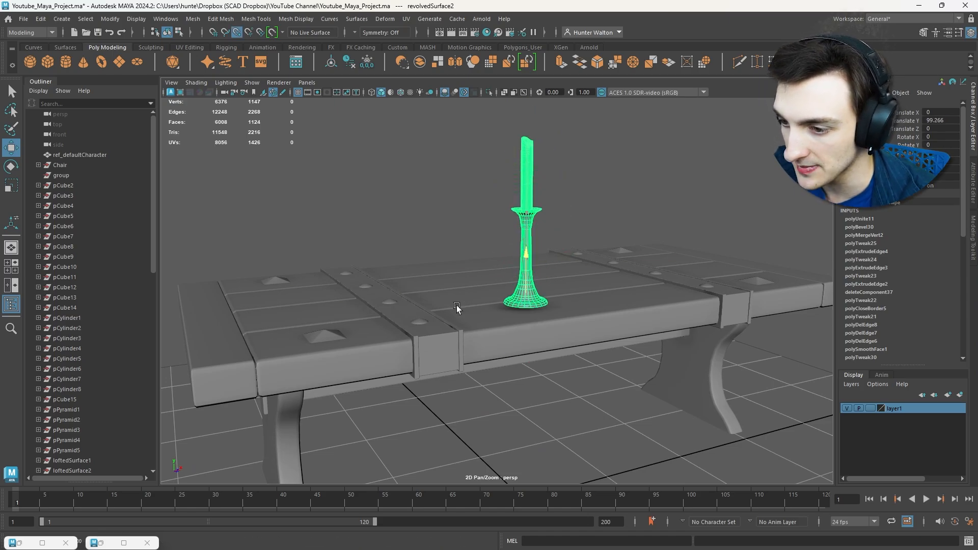
pyautogui.moveTo(530, 279); pyautogui.dragTo(527, 280, button='middle')
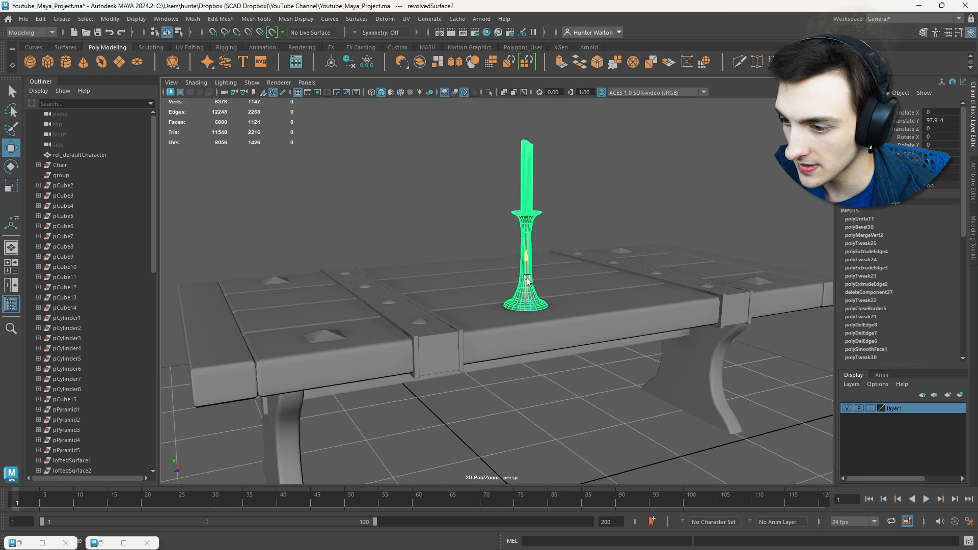
# Scale the candlestick down uniformly and shift it across the tabletop to about -65.4 in Z
pyautogui.click(565, 219)
pyautogui.keyDown('alt'); pyautogui.moveTo(566, 219); pyautogui.dragTo(579, 226); pyautogui.keyUp('alt')
pyautogui.click(536, 270)
pyautogui.click(522, 275)
pyautogui.press('r')
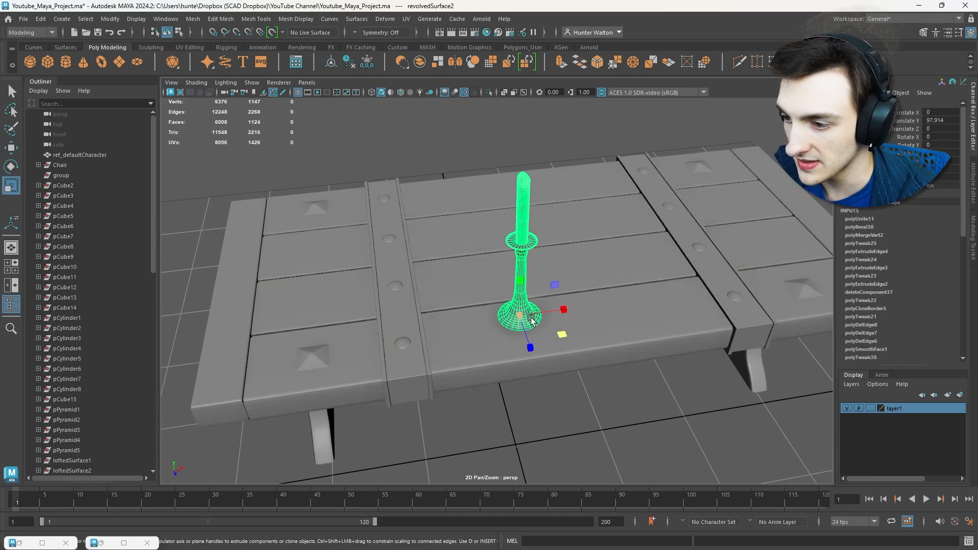
pyautogui.moveTo(520, 320); pyautogui.dragTo(479, 319)
pyautogui.click(501, 145)
pyautogui.keyDown('alt'); pyautogui.moveTo(501, 145); pyautogui.dragTo(564, 175); pyautogui.keyUp('alt')
pyautogui.keyDown('alt'); pyautogui.moveTo(564, 176); pyautogui.dragTo(493, 292, button='right'); pyautogui.keyUp('alt')
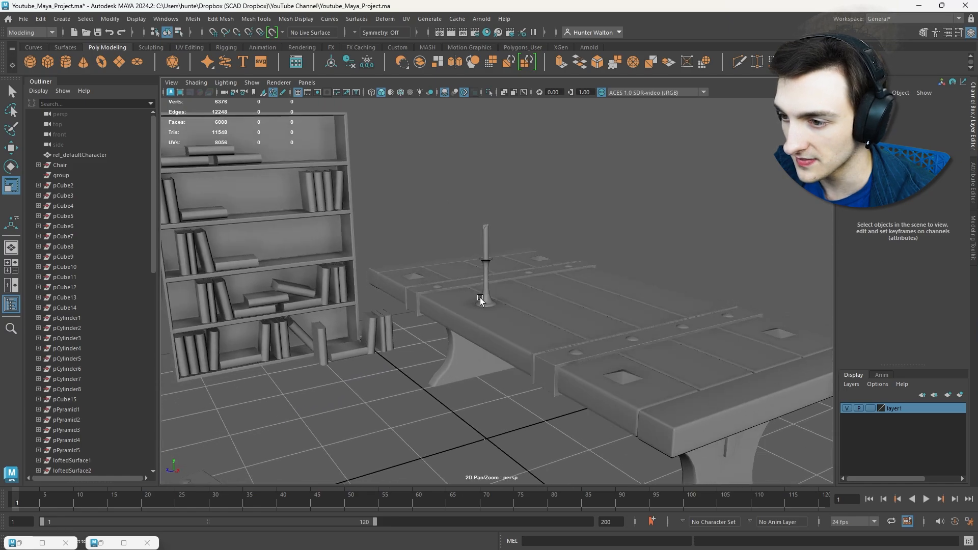
pyautogui.click(485, 312)
pyautogui.press('w')
# Examine the candle's edges and the candlestick's placement on the table up close, then return to object mode
pyautogui.press('f')
pyautogui.keyDown('alt'); pyautogui.moveTo(549, 267); pyautogui.dragTo(566, 313); pyautogui.keyUp('alt')
pyautogui.keyDown('alt'); pyautogui.moveTo(565, 313); pyautogui.dragTo(573, 261, button='right'); pyautogui.keyUp('alt')
pyautogui.keyDown('alt'); pyautogui.moveTo(573, 261); pyautogui.dragTo(525, 271, button='middle'); pyautogui.keyUp('alt')
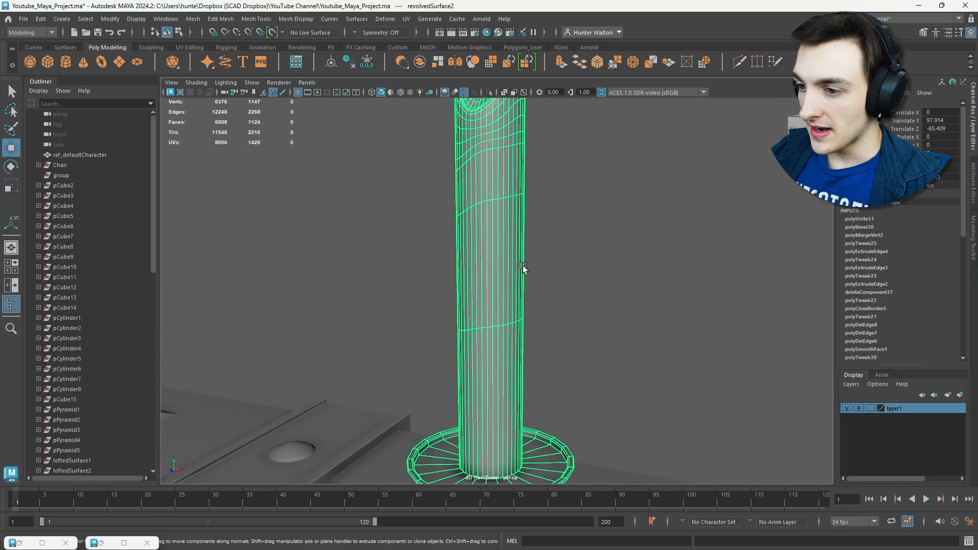
pyautogui.keyDown('alt'); pyautogui.moveTo(524, 270); pyautogui.dragTo(515, 288); pyautogui.keyUp('alt')
pyautogui.moveTo(485, 226); pyautogui.dragTo(488, 206, button='right')
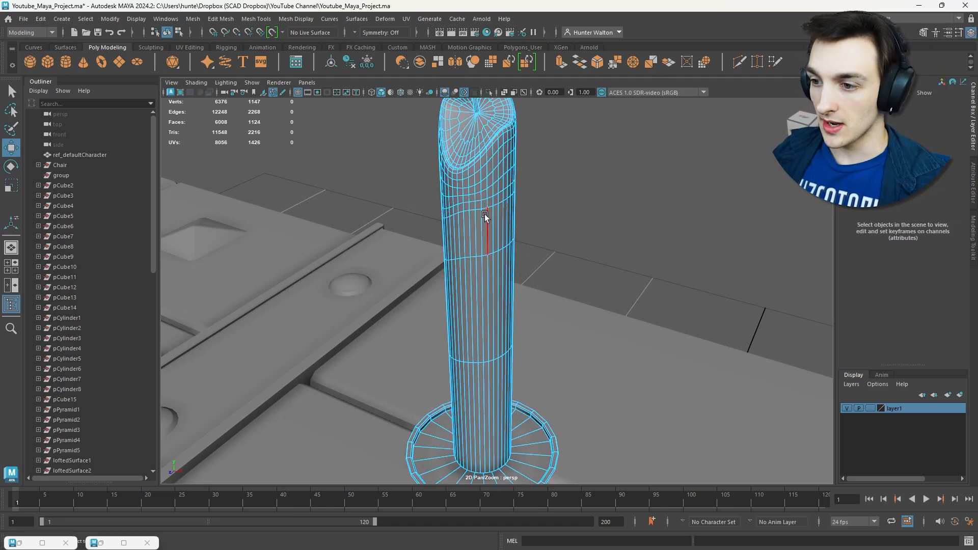
pyautogui.rightClick(480, 181)
pyautogui.moveTo(479, 180); pyautogui.dragTo(508, 166, button='right')
pyautogui.scroll(-4, 507, 166)
pyautogui.keyDown('alt'); pyautogui.moveTo(573, 210); pyautogui.dragTo(611, 190); pyautogui.keyUp('alt')
pyautogui.scroll(-3, 586, 240)
pyautogui.click(574, 255)
pyautogui.keyDown('alt'); pyautogui.moveTo(575, 256); pyautogui.dragTo(539, 204); pyautogui.keyUp('alt')
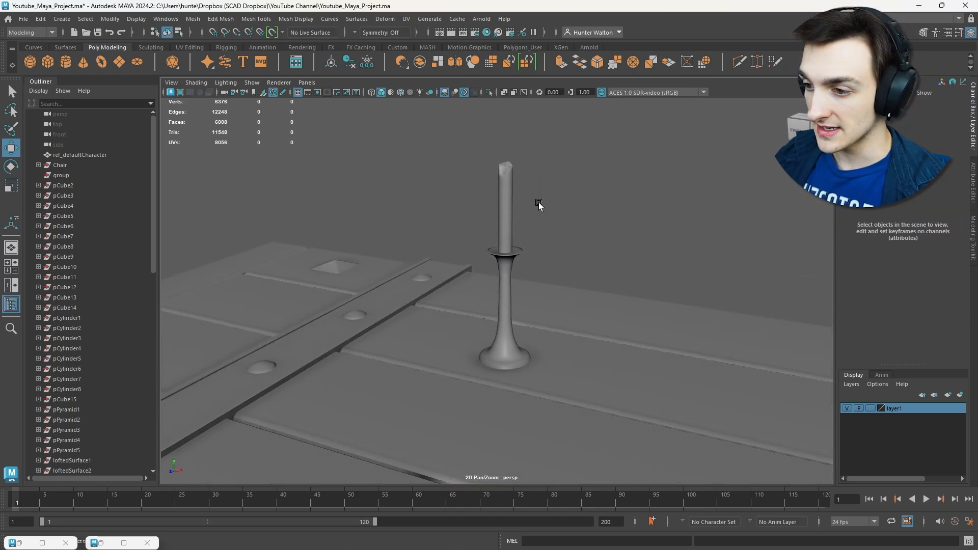
# Separate the combined candlestick mesh into its individual pieces and clear the selection
pyautogui.scroll(6, 521, 292)
pyautogui.click(522, 292)
pyautogui.click(193, 18)
pyautogui.click(219, 65)
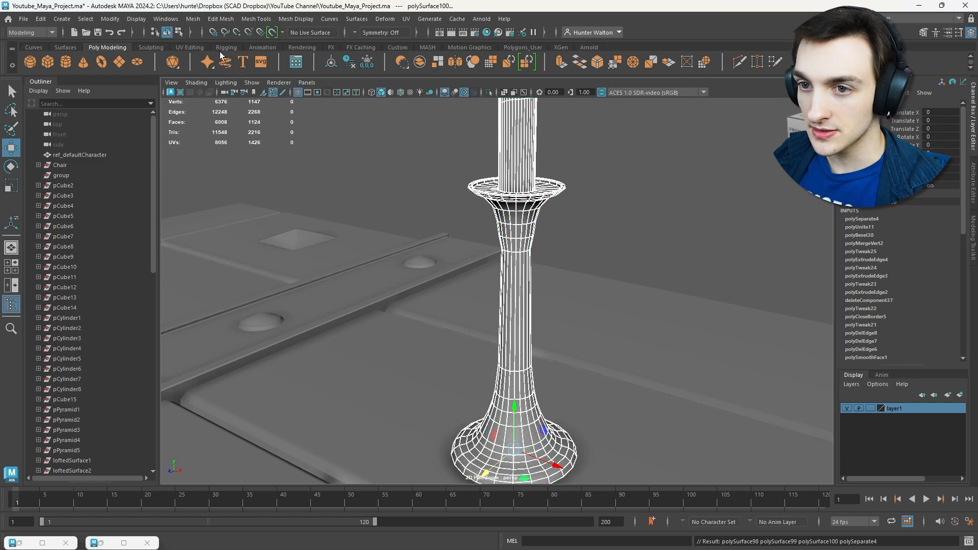
pyautogui.click(508, 227)
pyautogui.click(591, 218)
pyautogui.keyDown('alt'); pyautogui.moveTo(591, 218); pyautogui.dragTo(540, 284); pyautogui.keyUp('alt')
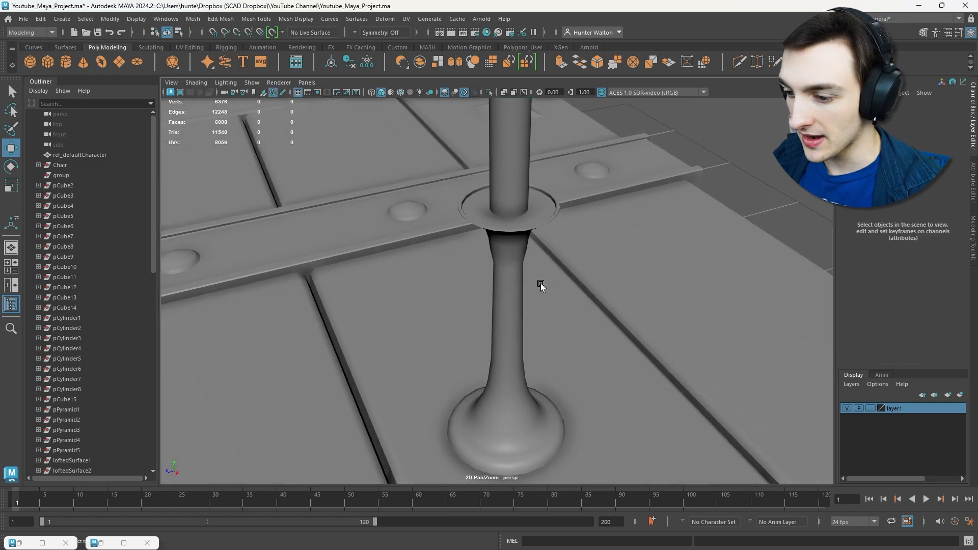
# Try smoothing the candlestick base on its own, then undo the smoothing
pyautogui.click(551, 205)
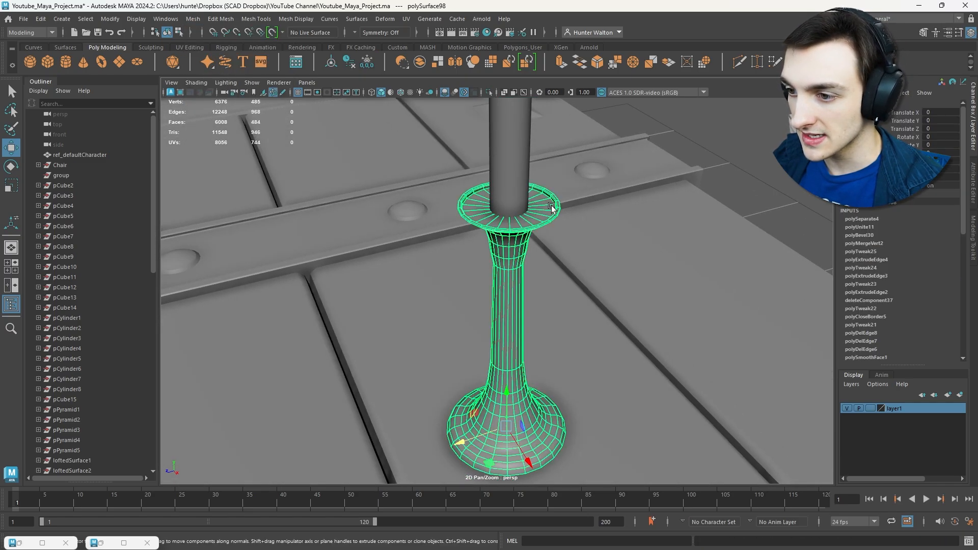
pyautogui.press('1')
pyautogui.click(193, 18)
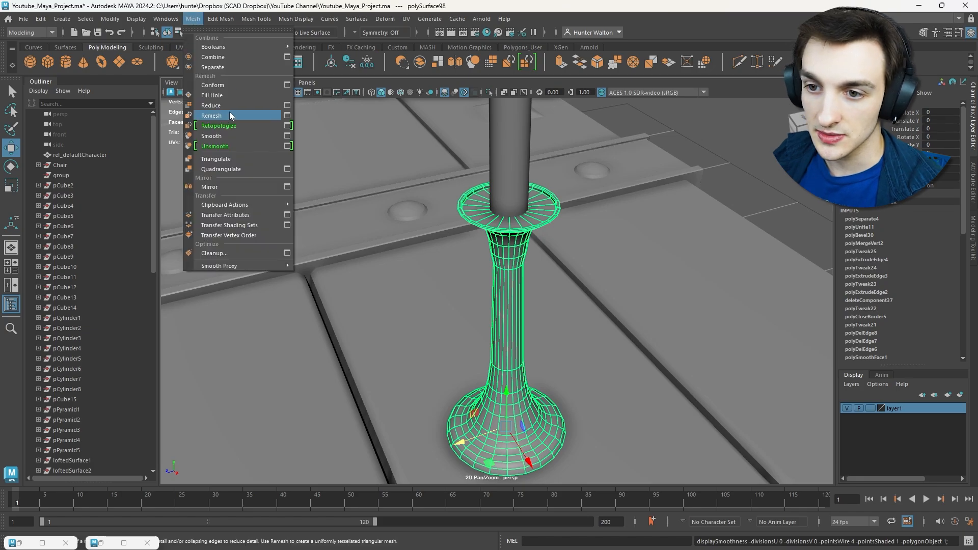
pyautogui.click(229, 112)
pyautogui.click(742, 195)
pyautogui.keyDown('alt'); pyautogui.moveTo(587, 213); pyautogui.dragTo(689, 189); pyautogui.keyUp('alt')
pyautogui.keyDown('alt'); pyautogui.moveTo(689, 190); pyautogui.dragTo(541, 225, button='right'); pyautogui.keyUp('alt')
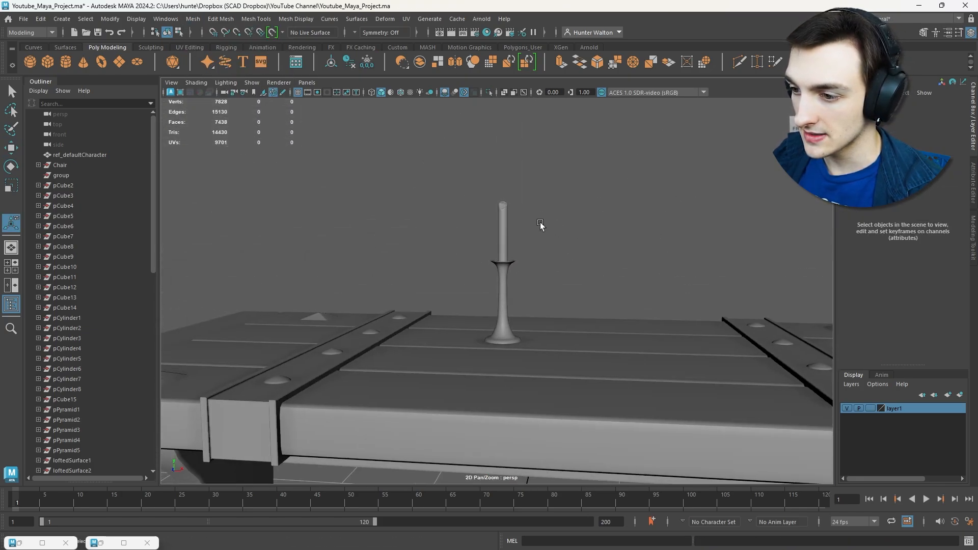
pyautogui.hotkey('ctrl', 'z')
pyautogui.hotkey('ctrl', 'z')
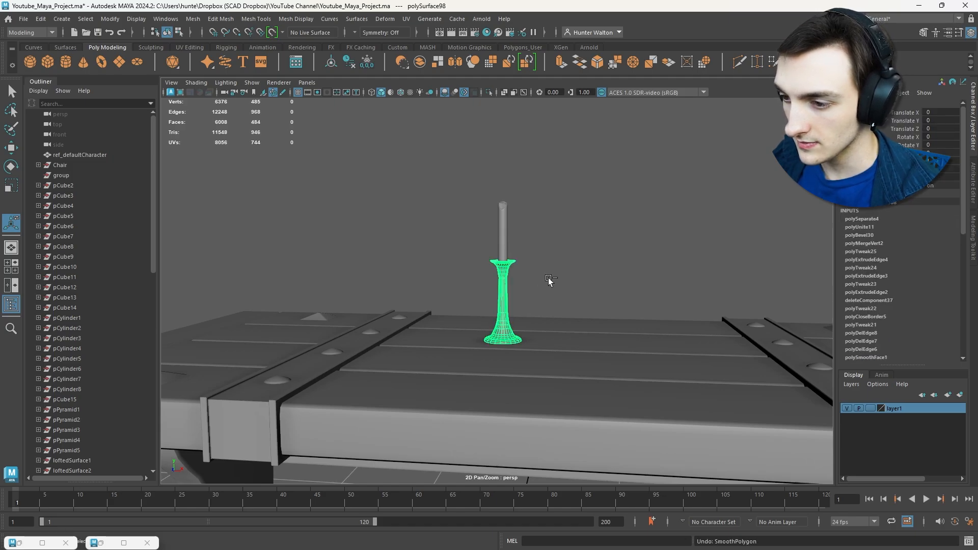
# Select the candlestick base, candle and wick and combine them into one mesh again
pyautogui.click(543, 275)
pyautogui.moveTo(502, 209); pyautogui.dragTo(467, 212, button='right')
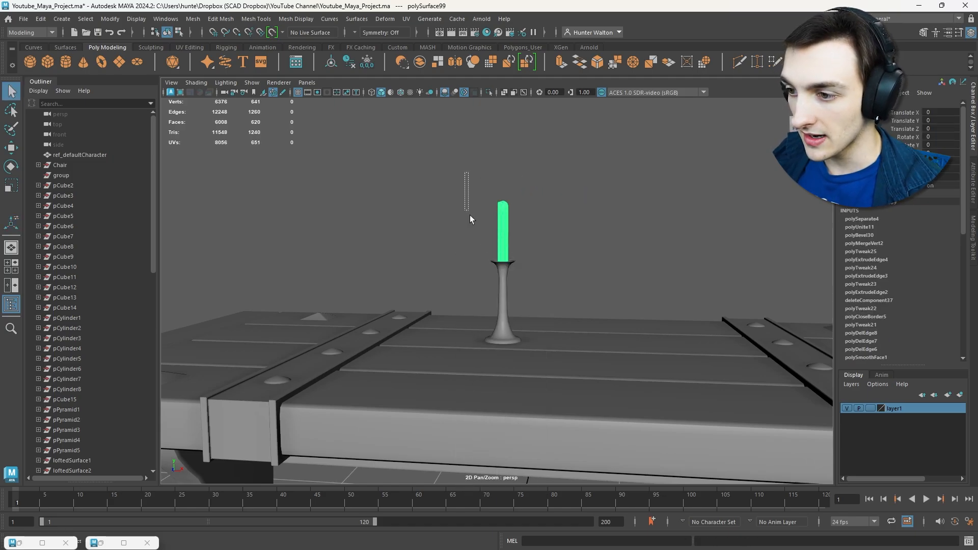
pyautogui.keyDown('alt'); pyautogui.moveTo(576, 245); pyautogui.dragTo(547, 249); pyautogui.keyUp('alt')
pyautogui.press('f')
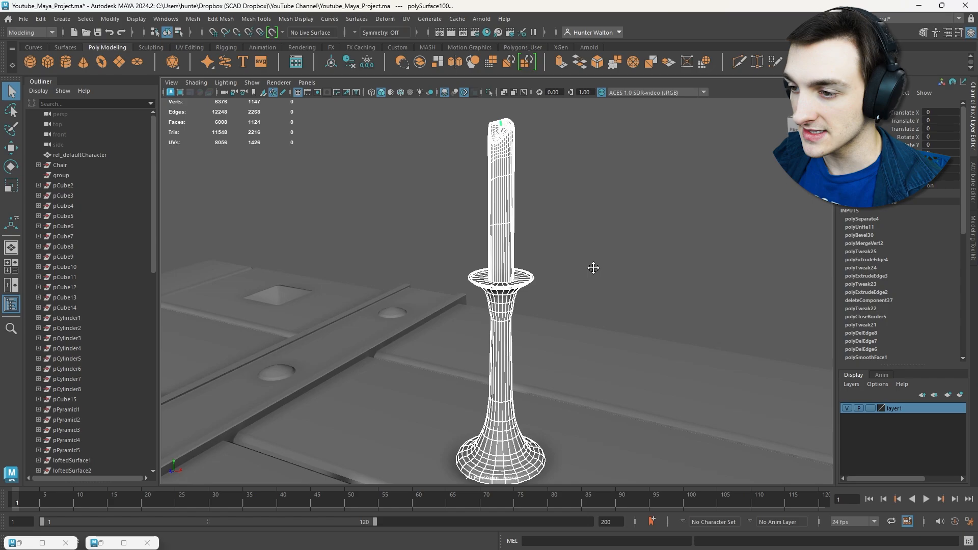
pyautogui.click(193, 21)
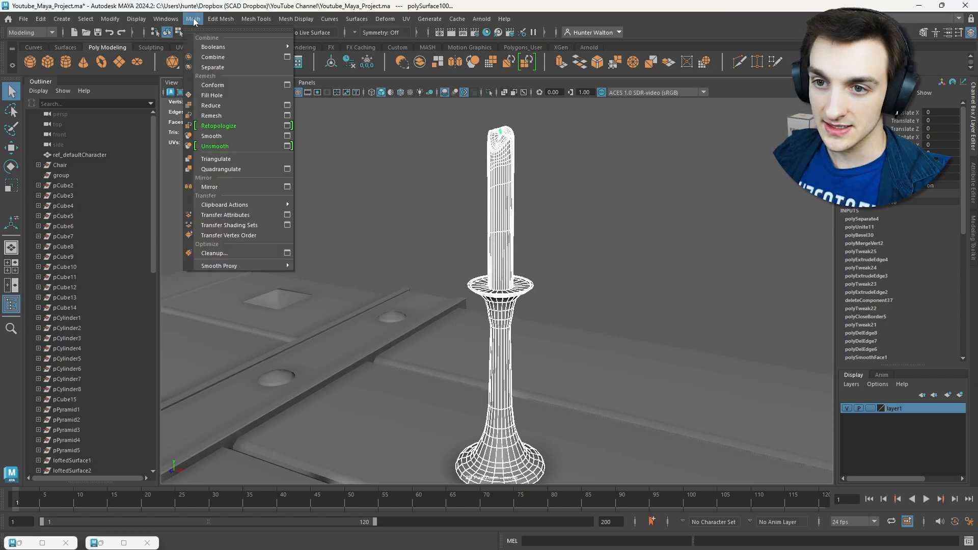
pyautogui.click(224, 54)
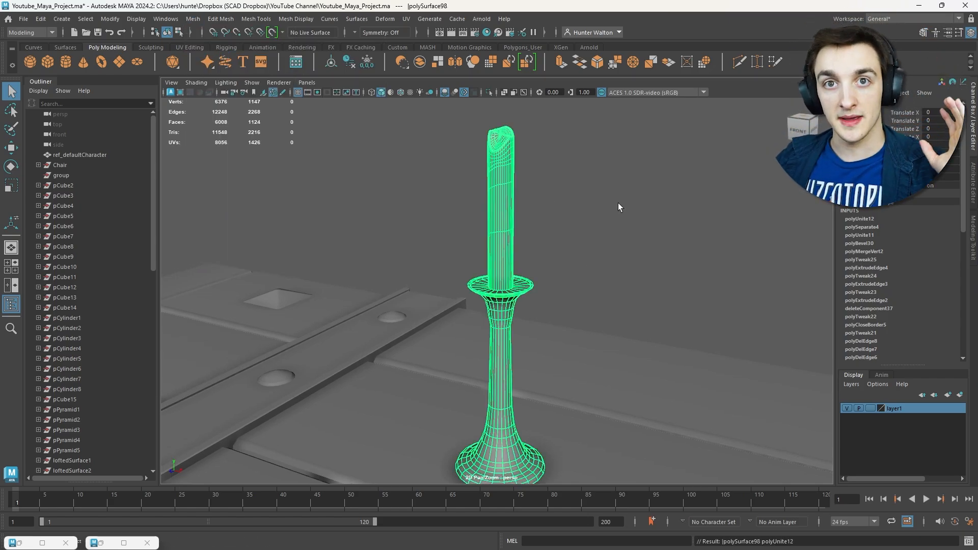
# Add the candlestick, bookshelf, table and chair to layer1, then hide the layer
pyautogui.press('space')
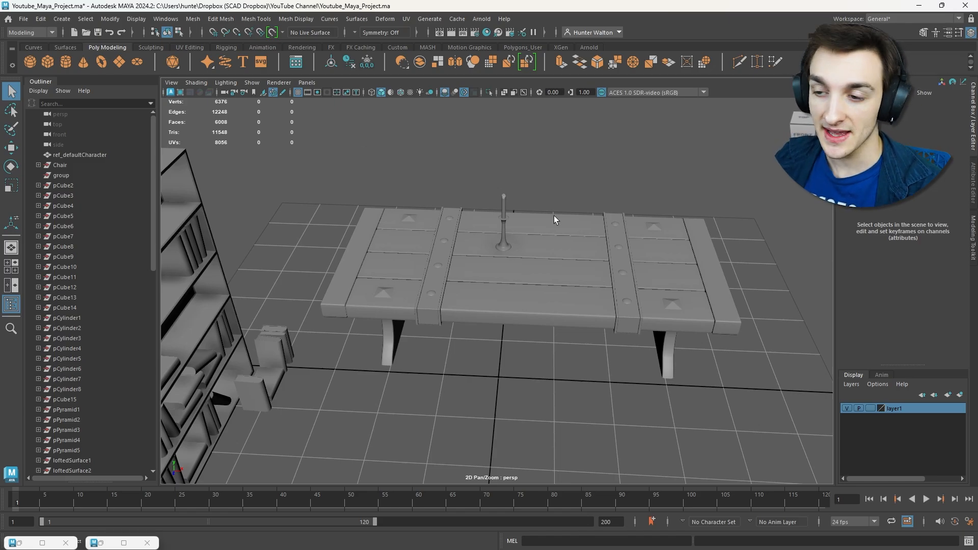
pyautogui.scroll(-6, 584, 239)
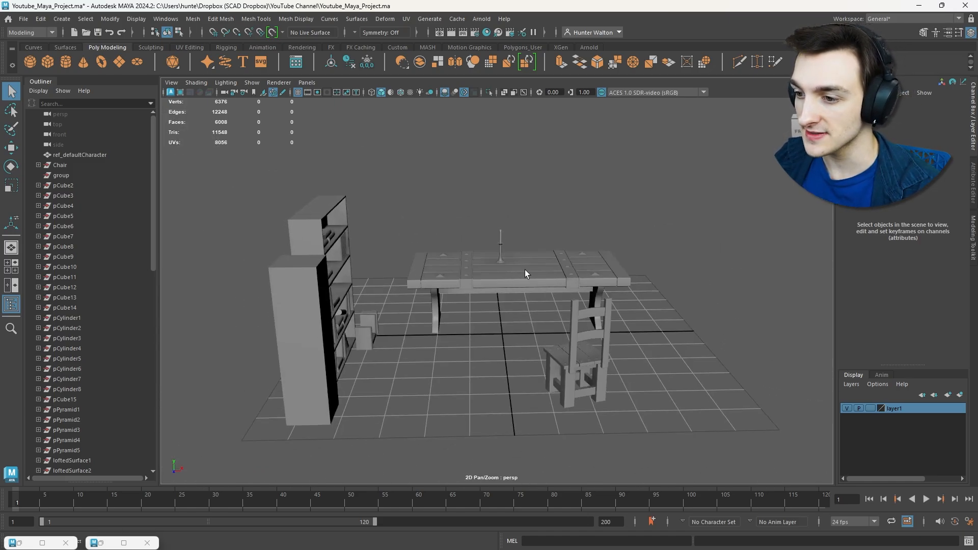
pyautogui.scroll(6, 548, 329)
pyautogui.keyDown('alt'); pyautogui.moveTo(547, 329); pyautogui.dragTo(585, 322); pyautogui.keyUp('alt')
pyautogui.scroll(-3, 589, 283)
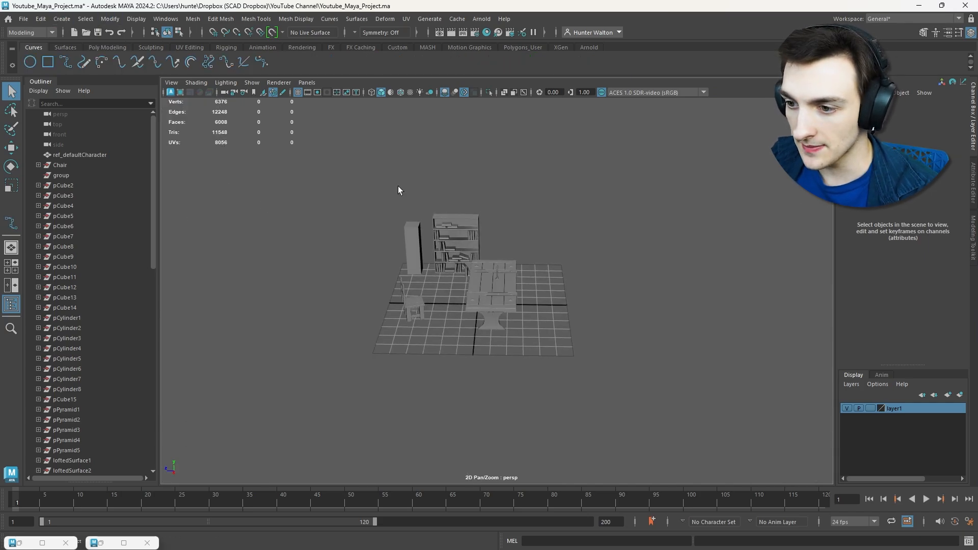
pyautogui.moveTo(543, 341); pyautogui.dragTo(544, 341)
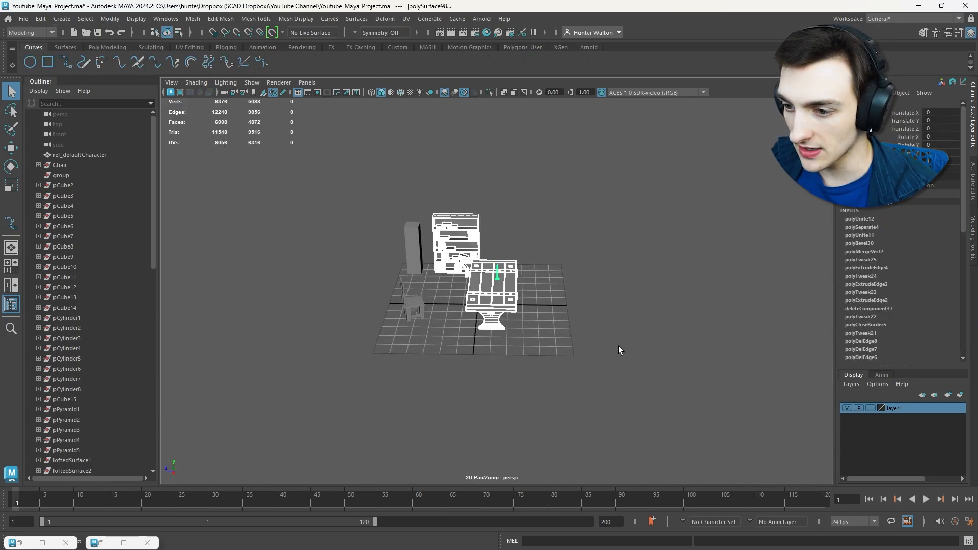
pyautogui.keyDown('shift'); pyautogui.click(412, 303); pyautogui.keyUp('shift')
pyautogui.rightClick(902, 409)
pyautogui.click(905, 431)
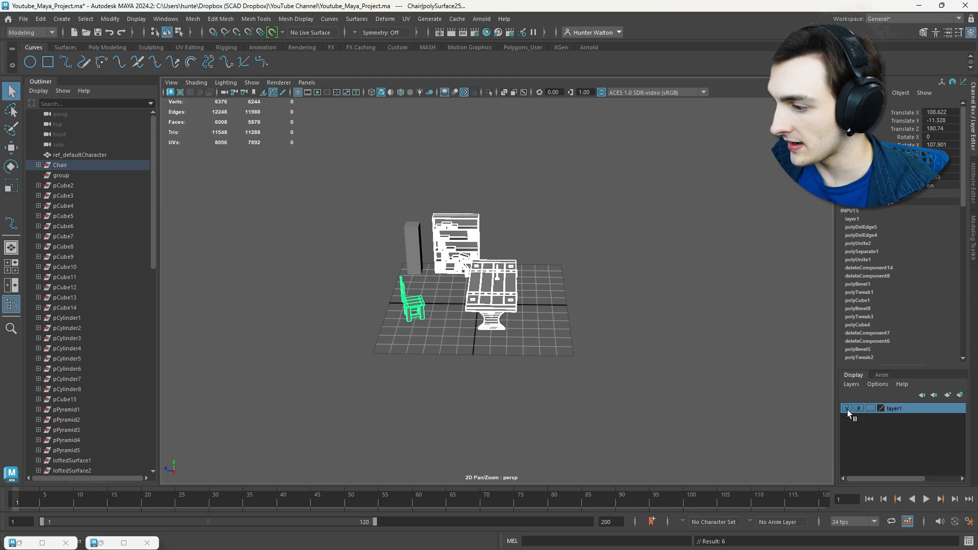
pyautogui.click(847, 408)
# In the side view, draw an EP curve that starts as a tight spiral and runs out into a flat horizontal line
pyautogui.scroll(5, 519, 329)
pyautogui.click(486, 319)
pyautogui.keyDown('alt'); pyautogui.moveTo(486, 319); pyautogui.dragTo(439, 332); pyautogui.keyUp('alt')
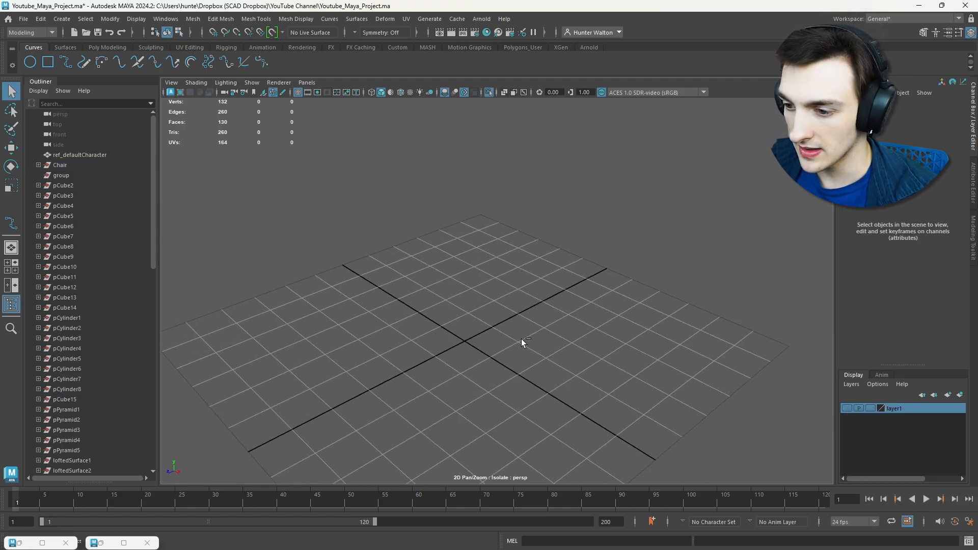
pyautogui.keyDown('alt'); pyautogui.moveTo(508, 349); pyautogui.dragTo(515, 319); pyautogui.keyUp('alt')
pyautogui.press('space')
pyautogui.press('space')
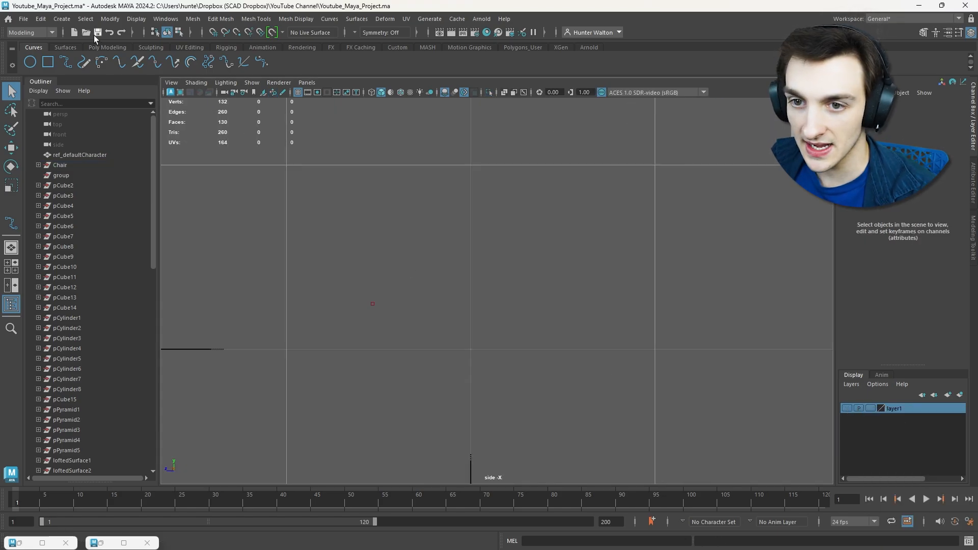
pyautogui.click(65, 63)
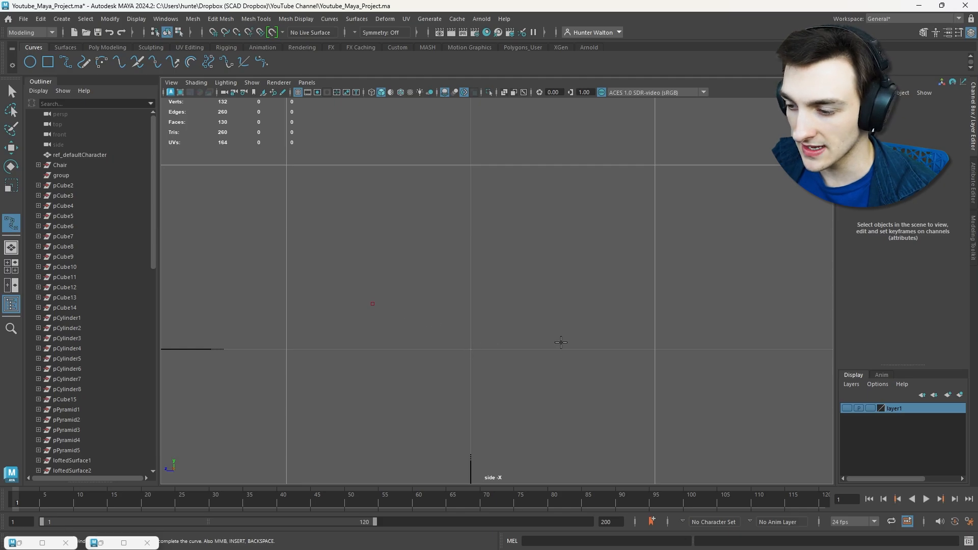
pyautogui.scroll(1, 561, 342)
pyautogui.keyDown('alt'); pyautogui.moveTo(561, 343); pyautogui.dragTo(468, 364, button='middle'); pyautogui.keyUp('alt')
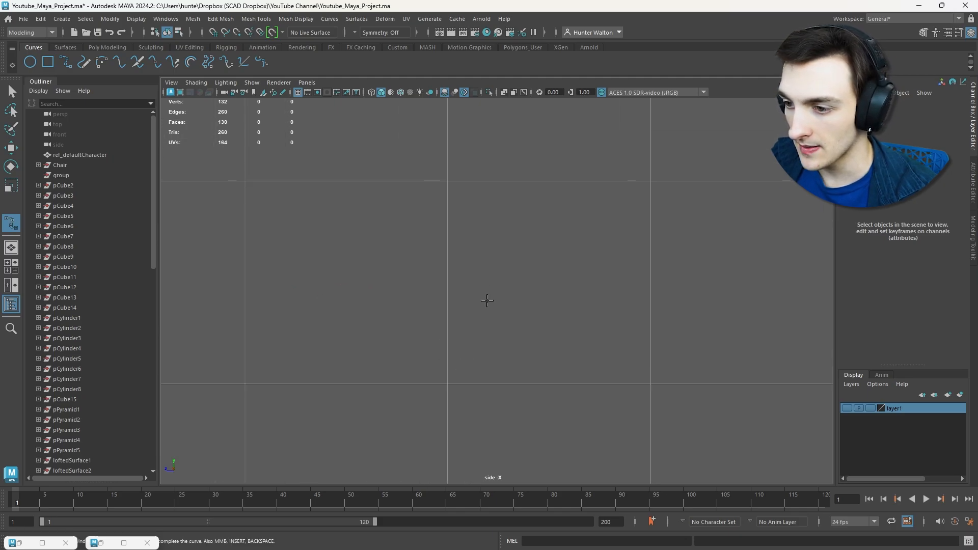
pyautogui.click(452, 310)
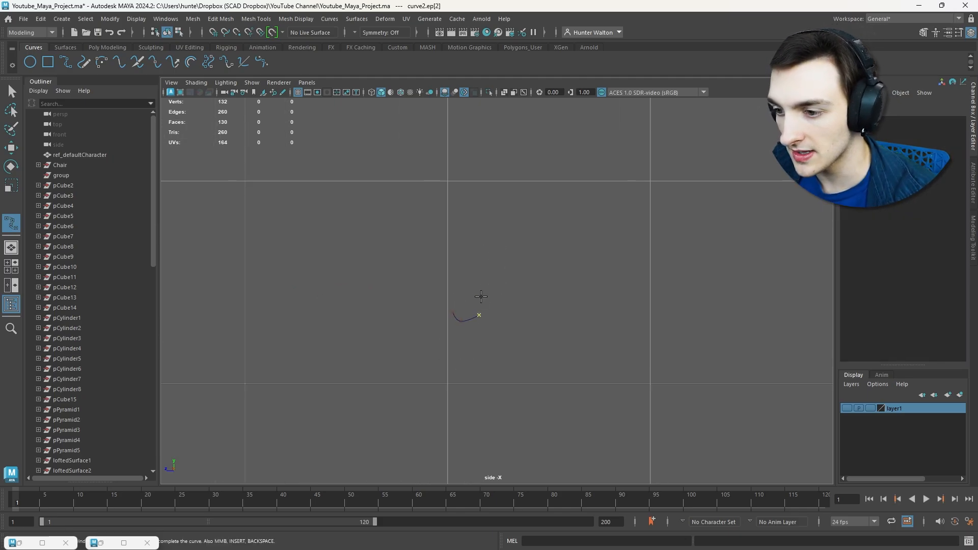
pyautogui.hotkey('ctrl', 'z')
pyautogui.scroll(6, 447, 330)
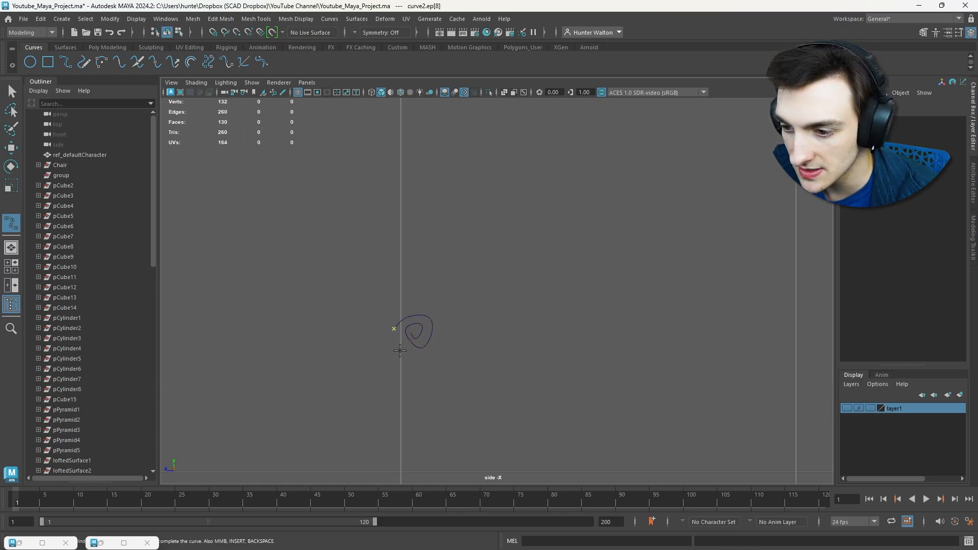
pyautogui.click(443, 409)
pyautogui.click(494, 408)
pyautogui.click(563, 409)
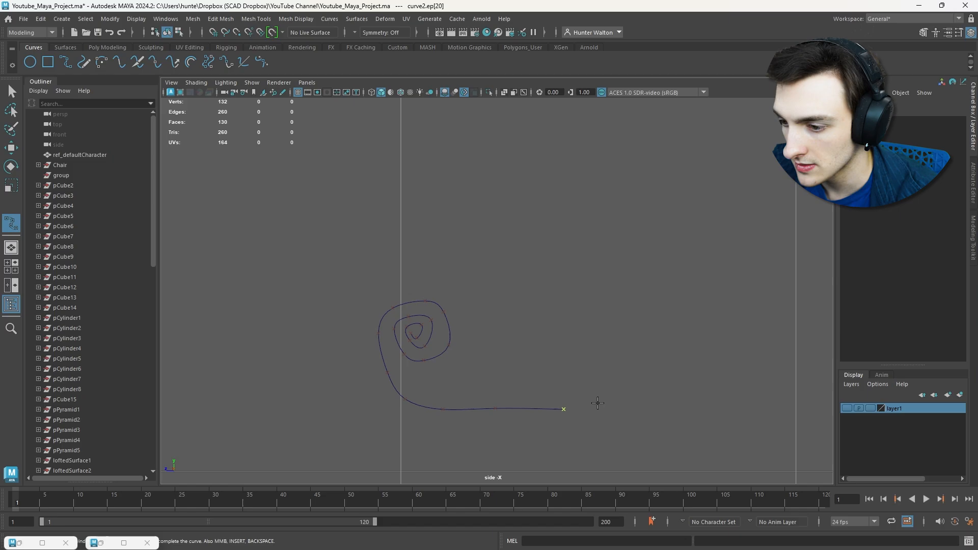
# Continue the curve into a matching spiral at the opposite end, finish it in the perspective view and return to object mode
pyautogui.scroll(-4, 607, 360)
pyautogui.scroll(2, 586, 360)
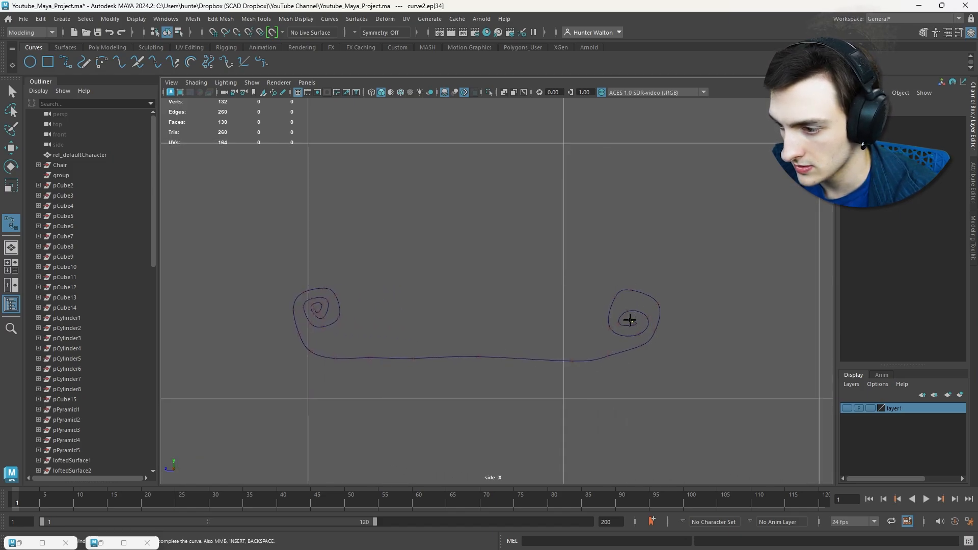
pyautogui.scroll(-3, 641, 327)
pyautogui.keyDown('alt'); pyautogui.moveTo(644, 325); pyautogui.dragTo(687, 342); pyautogui.keyUp('alt')
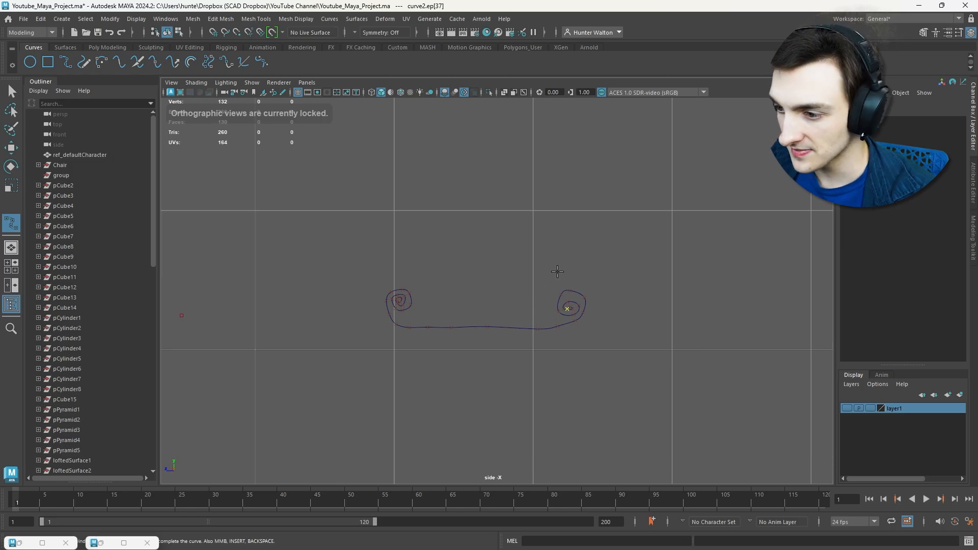
pyautogui.press('space')
pyautogui.press('space')
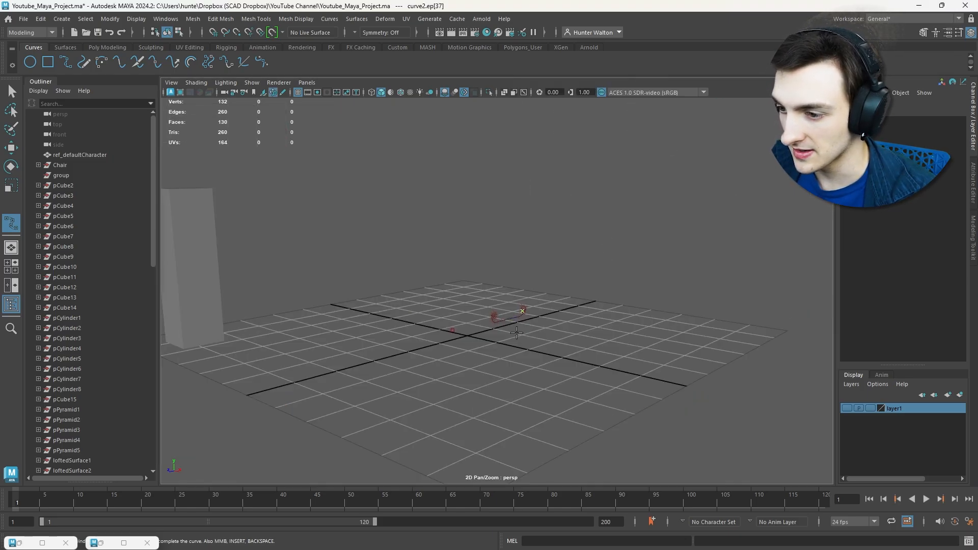
pyautogui.press('Return')
pyautogui.moveTo(516, 320); pyautogui.dragTo(561, 278, button='right')
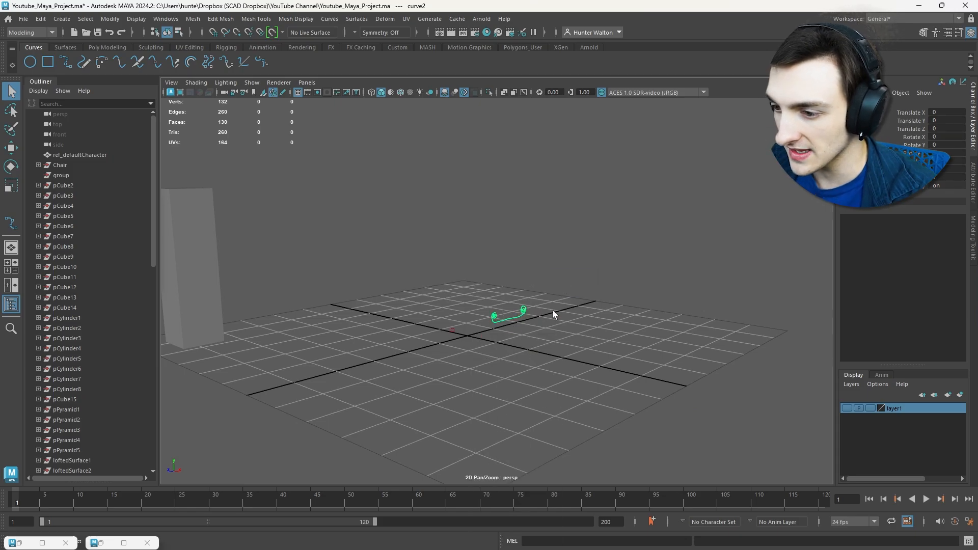
# Select the control vertices along the scroll curve's middle section and scale them vertically into a flat line
pyautogui.press('f')
pyautogui.keyDown('alt'); pyautogui.moveTo(552, 310); pyautogui.dragTo(480, 304); pyautogui.keyUp('alt')
pyautogui.moveTo(481, 291); pyautogui.dragTo(436, 292, button='right')
pyautogui.scroll(4, 479, 308)
pyautogui.keyDown('alt'); pyautogui.moveTo(487, 314); pyautogui.dragTo(469, 300); pyautogui.keyUp('alt')
pyautogui.moveTo(622, 367); pyautogui.dragTo(623, 367)
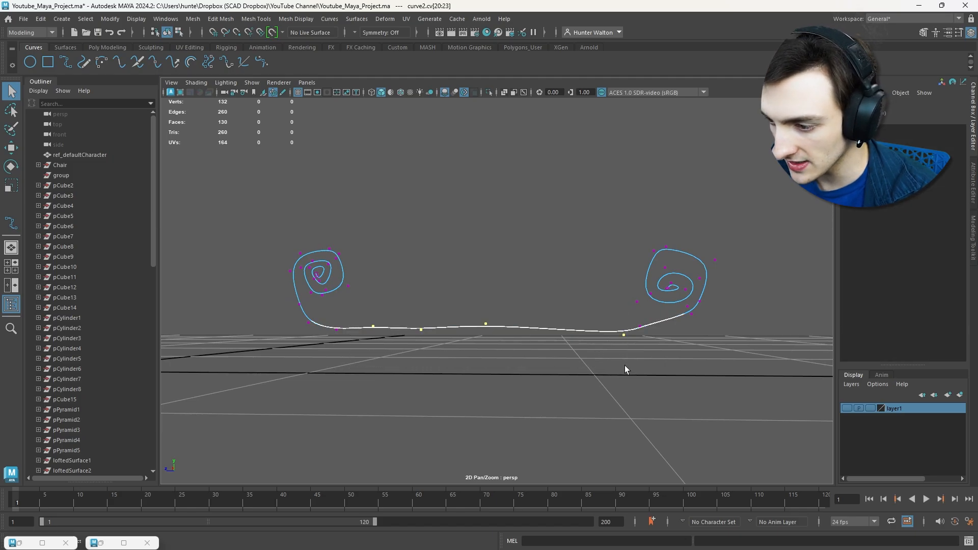
pyautogui.press('r')
pyautogui.moveTo(497, 284); pyautogui.dragTo(494, 315)
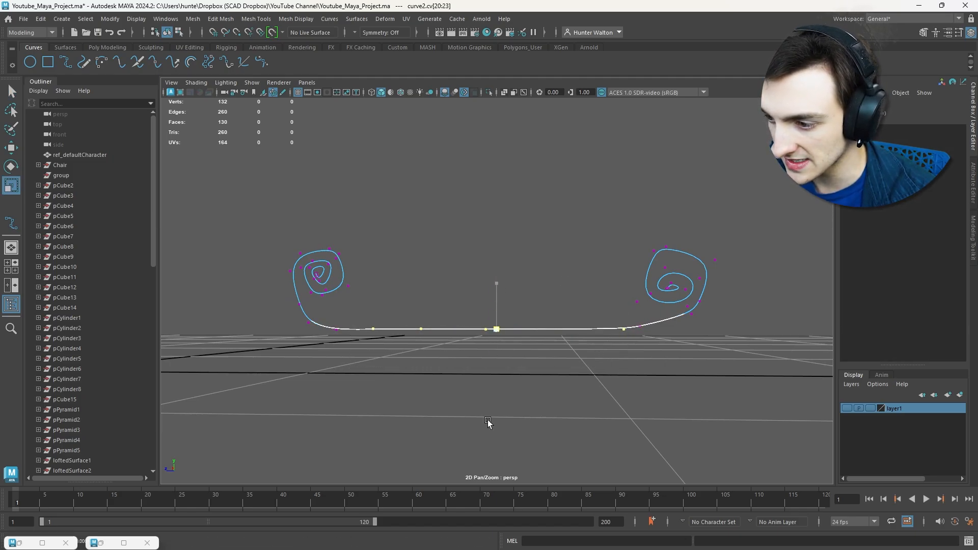
# Shift the curve's lower control vertices sideways to centre them between the spirals, then lower the control vertices of both spirals slightly
pyautogui.click(638, 325)
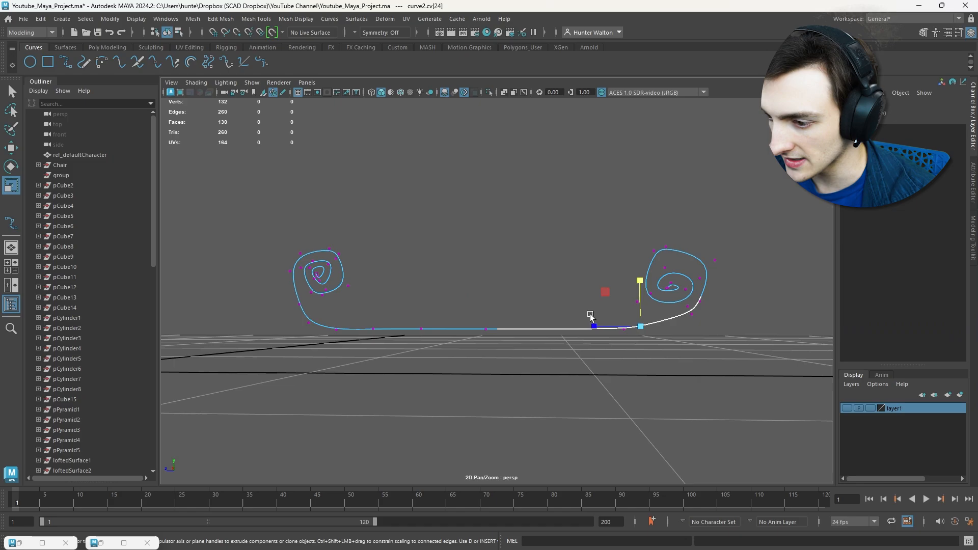
pyautogui.moveTo(330, 320); pyautogui.dragTo(673, 365)
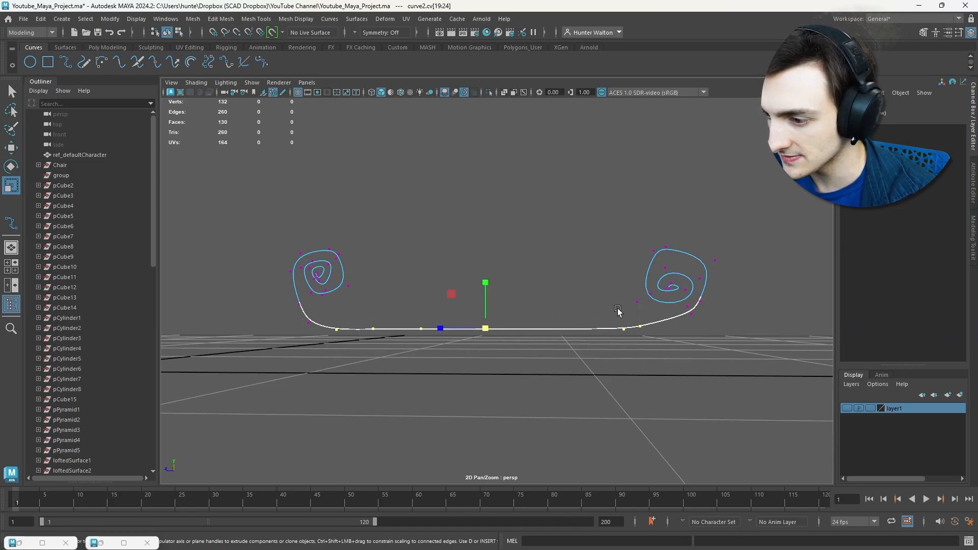
pyautogui.press('w')
pyautogui.moveTo(449, 328); pyautogui.dragTo(461, 328)
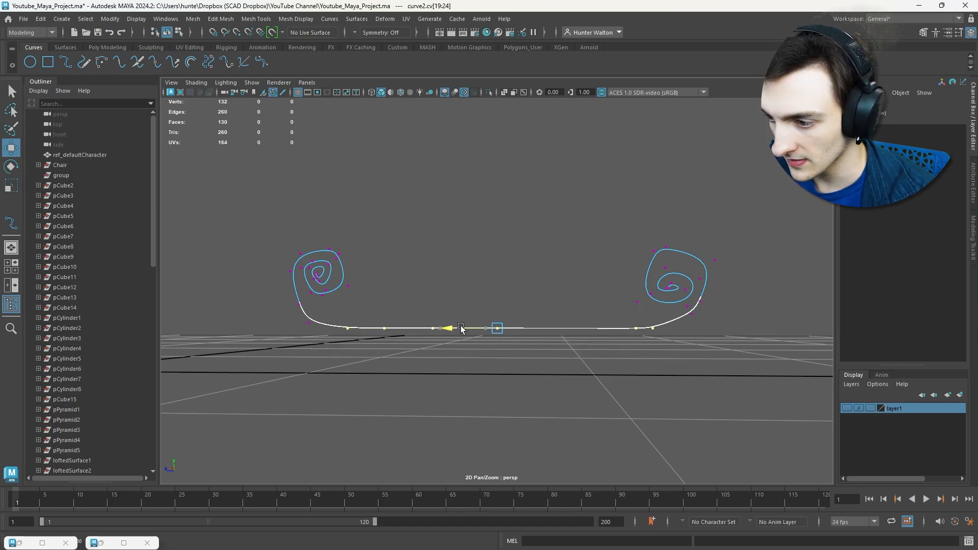
pyautogui.moveTo(252, 206); pyautogui.dragTo(755, 326)
pyautogui.moveTo(497, 246); pyautogui.dragTo(497, 260)
pyautogui.doubleClick(558, 261)
pyautogui.keyDown('alt'); pyautogui.moveTo(559, 262); pyautogui.dragTo(649, 286); pyautogui.keyUp('alt')
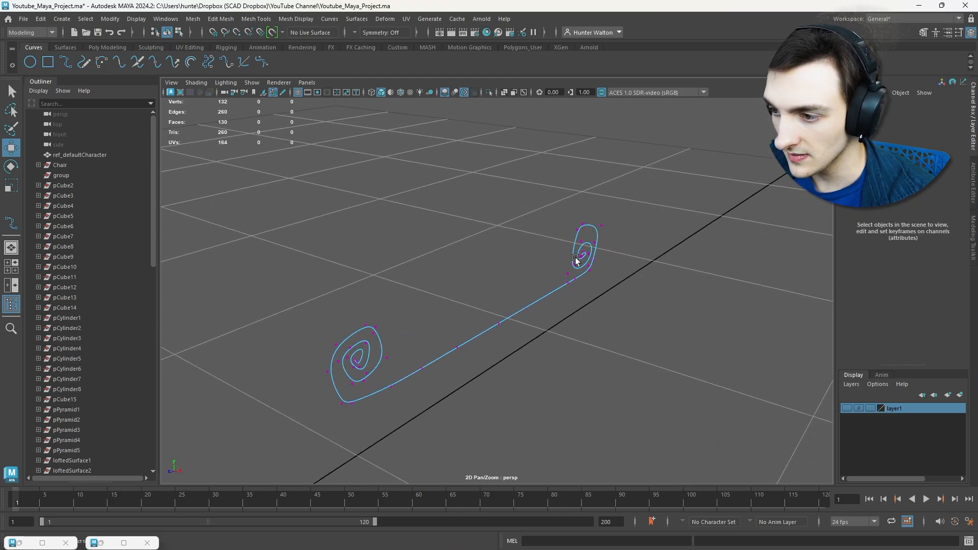
# Duplicate the scroll curve and move the copy about 50 units along X
pyautogui.click(576, 258)
pyautogui.keyDown('alt'); pyautogui.moveTo(607, 242); pyautogui.dragTo(679, 307); pyautogui.keyUp('alt')
pyautogui.click(502, 279)
pyautogui.hotkey('ctrl', 'd')
pyautogui.click(759, 321)
pyautogui.keyDown('alt'); pyautogui.moveTo(759, 321); pyautogui.dragTo(546, 309); pyautogui.keyUp('alt')
# Select both scroll curves and loft a surface between them with the Count tessellation method at 1000
pyautogui.click(445, 271)
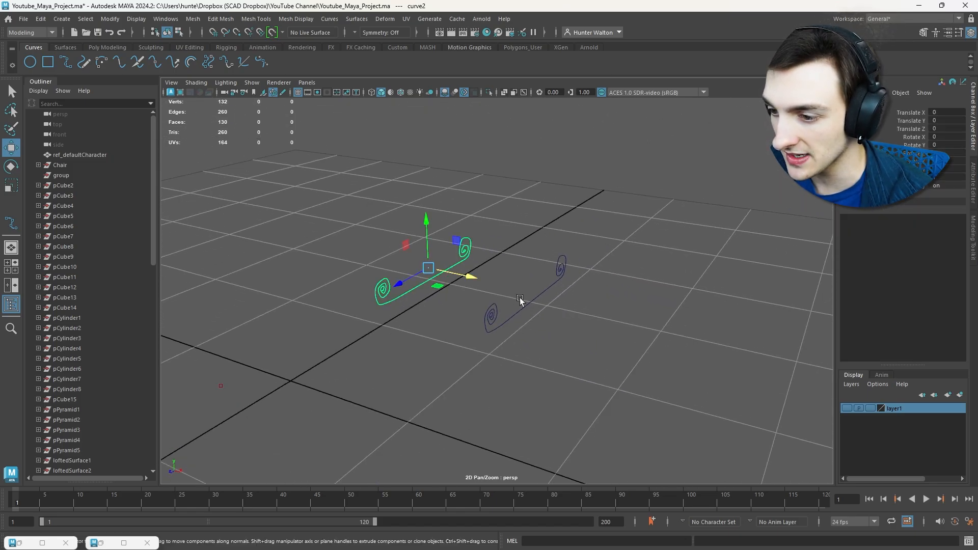
pyautogui.click(522, 299)
pyautogui.click(453, 265)
pyautogui.keyDown('shift'); pyautogui.click(536, 295); pyautogui.keyUp('shift')
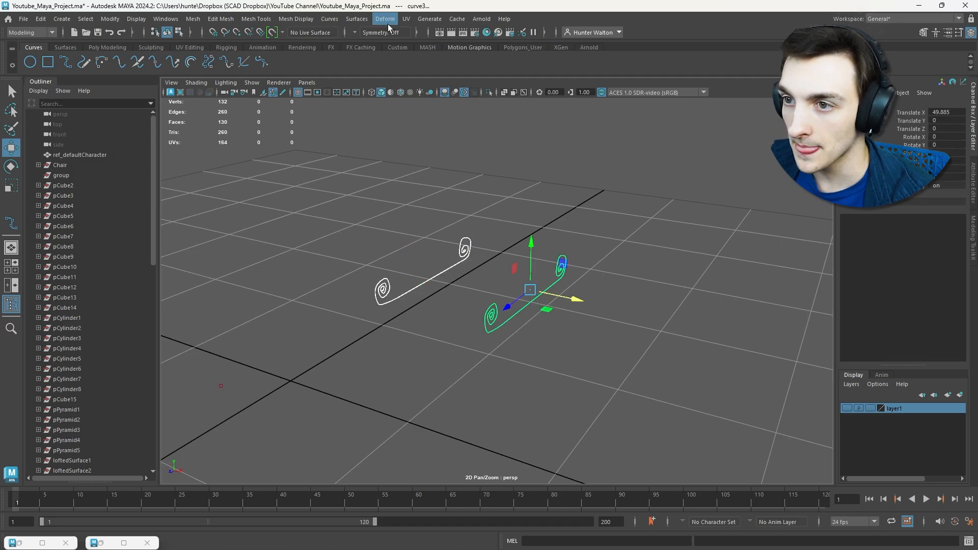
pyautogui.click(356, 19)
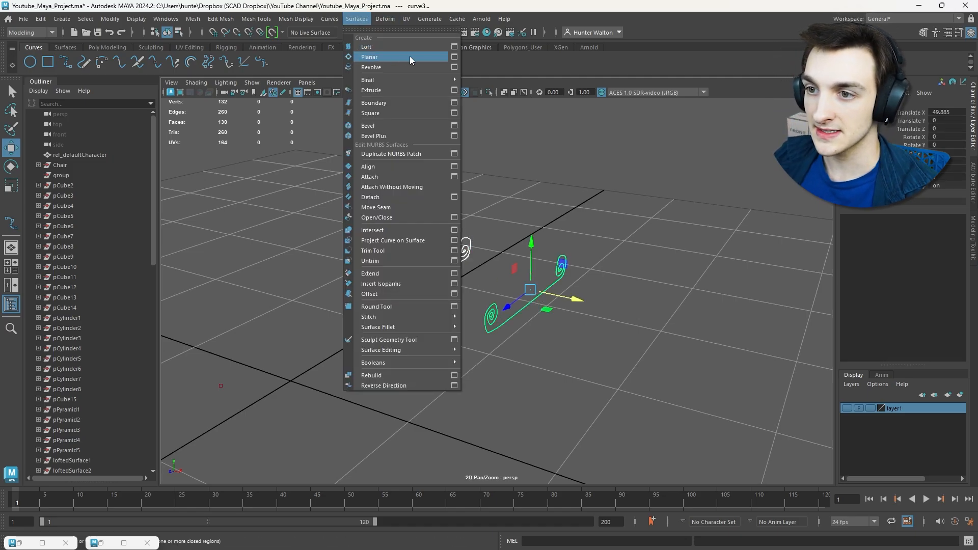
pyautogui.click(454, 47)
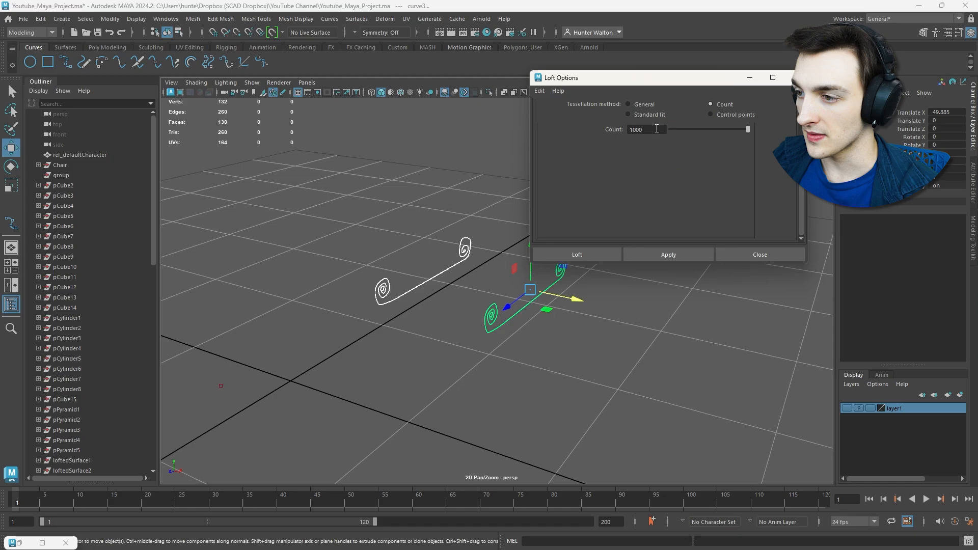
pyautogui.click(679, 255)
pyautogui.keyDown('alt'); pyautogui.moveTo(688, 300); pyautogui.dragTo(669, 290); pyautogui.keyUp('alt')
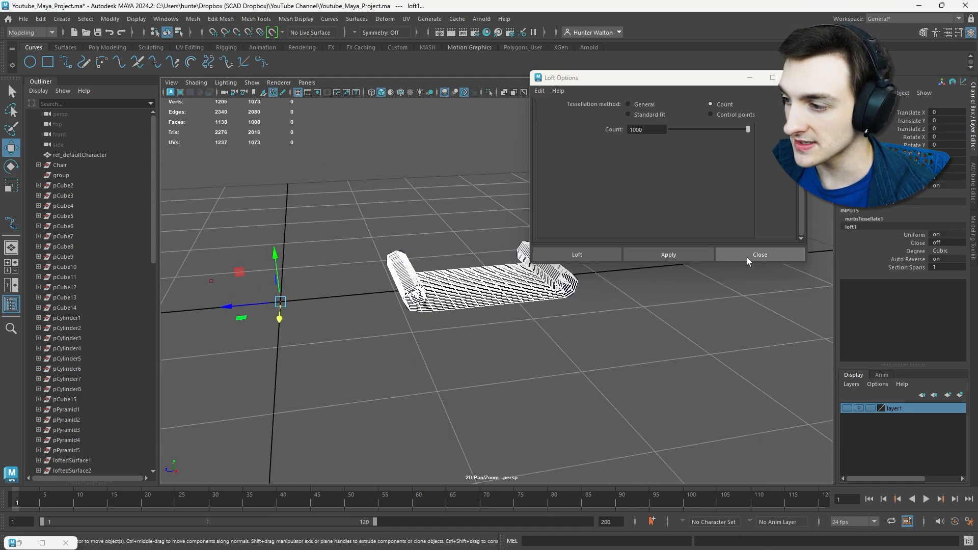
pyautogui.click(747, 259)
# Compare the lofted scroll with and without smooth mesh preview, leaving the preview on
pyautogui.scroll(5, 538, 292)
pyautogui.keyDown('alt'); pyautogui.moveTo(538, 291); pyautogui.dragTo(532, 275); pyautogui.keyUp('alt')
pyautogui.press('3')
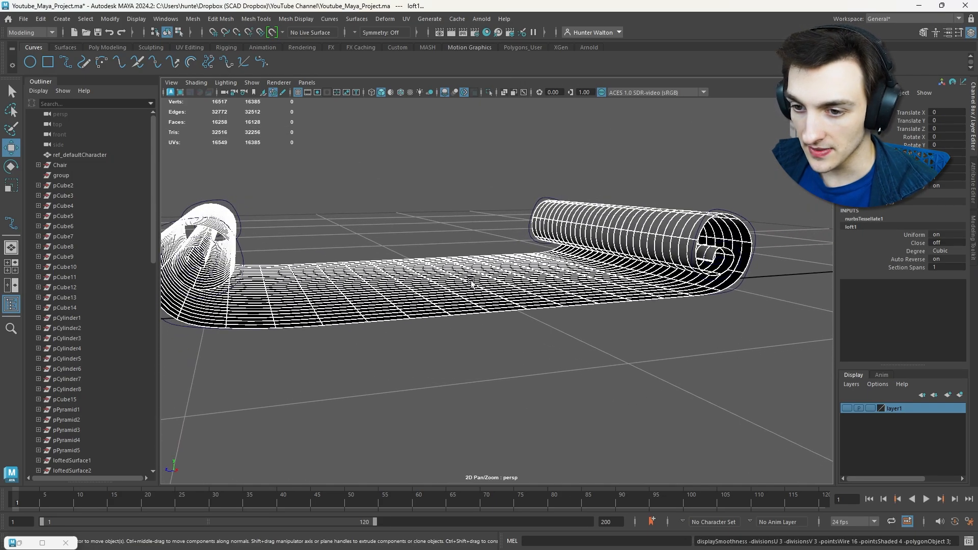
pyautogui.press('1')
pyautogui.rightClick(503, 211)
pyautogui.press('f')
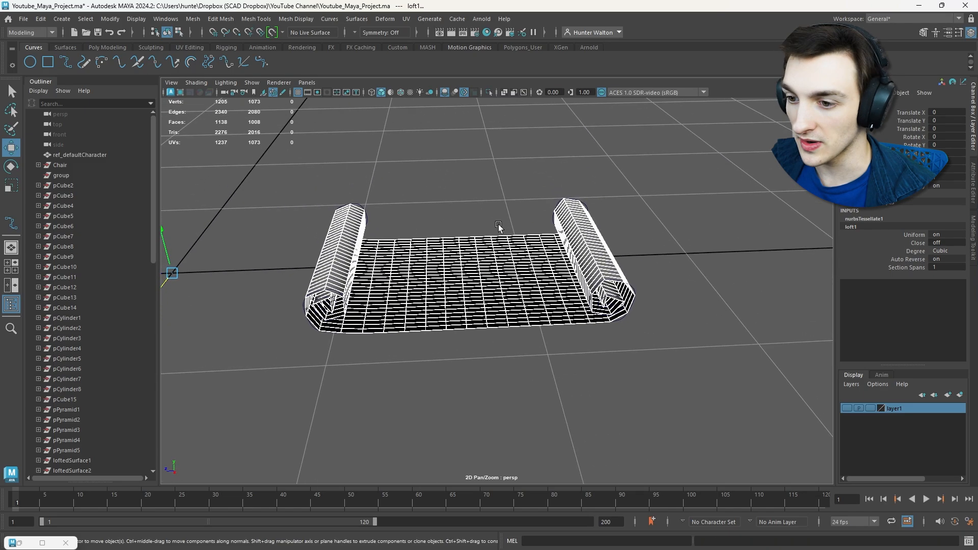
pyautogui.press('3')
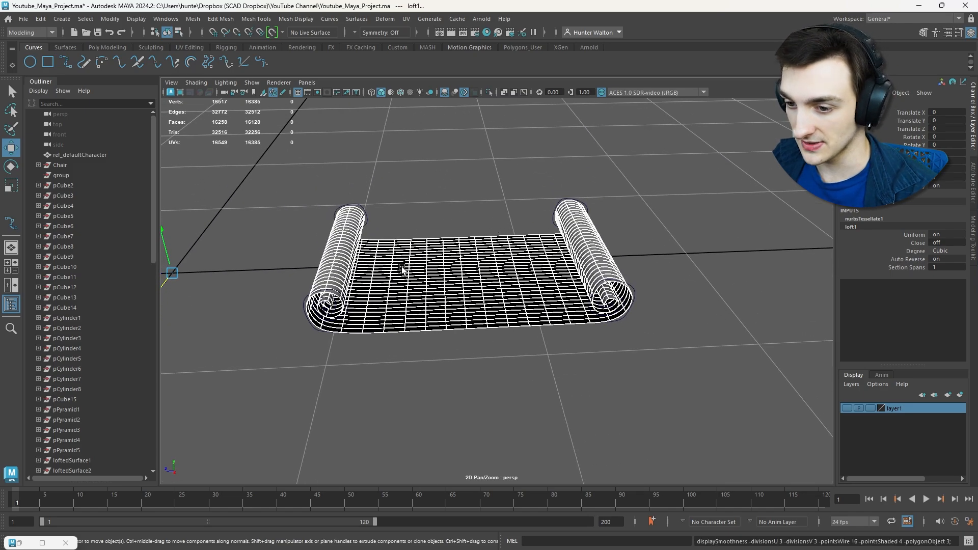
# Reverse the normals of the lofted scroll surface and deselect it
pyautogui.keyDown('alt'); pyautogui.moveTo(403, 285); pyautogui.dragTo(456, 306); pyautogui.keyUp('alt')
pyautogui.click(364, 19)
pyautogui.moveTo(284, 23)
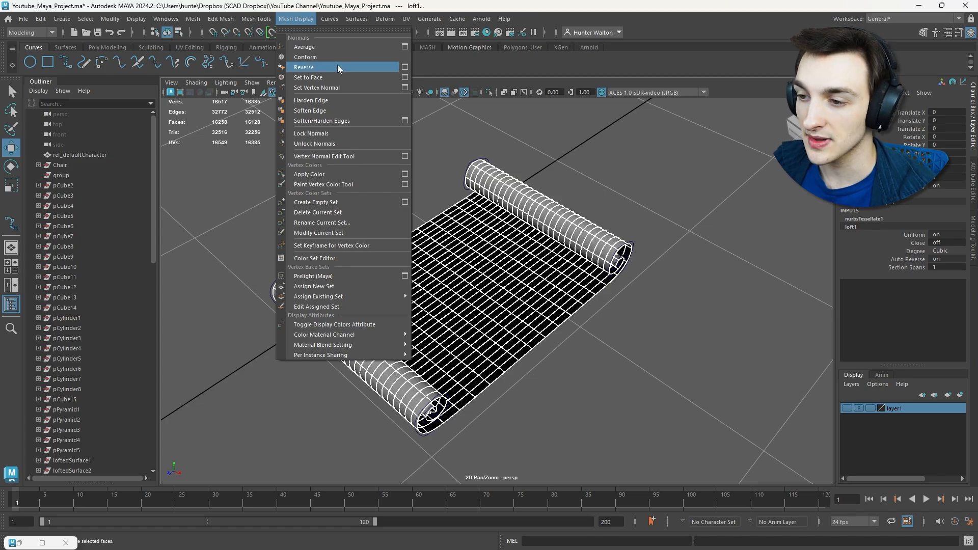
pyautogui.click(326, 67)
pyautogui.click(416, 195)
pyautogui.keyDown('alt'); pyautogui.moveTo(416, 195); pyautogui.dragTo(558, 265); pyautogui.keyUp('alt')
# Delete the two source curves at the scroll's edges
pyautogui.click(379, 236)
pyautogui.press('Delete')
pyautogui.click(440, 200)
pyautogui.press('Delete')
pyautogui.scroll(-5, 474, 205)
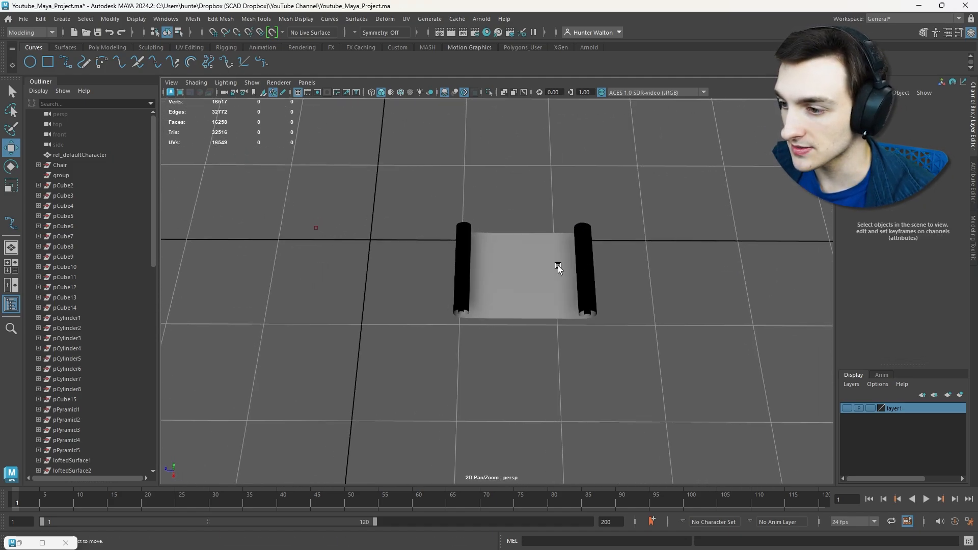
# Delete the edge loops running parallel to the rolls across the scroll's flat sheet, keeping one loop near each roll
pyautogui.click(558, 266)
pyautogui.moveTo(558, 259); pyautogui.dragTo(551, 239, button='right')
pyautogui.scroll(6, 491, 306)
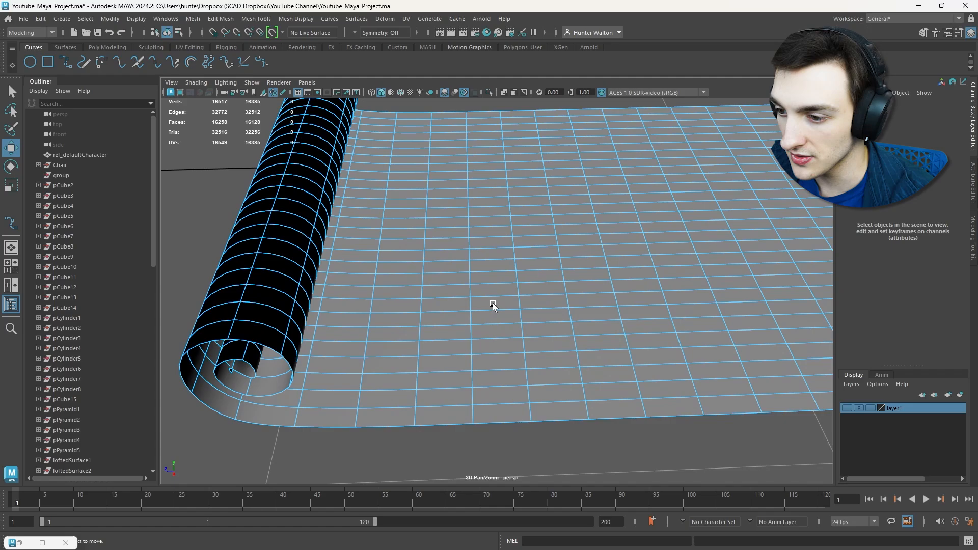
pyautogui.scroll(-3, 469, 236)
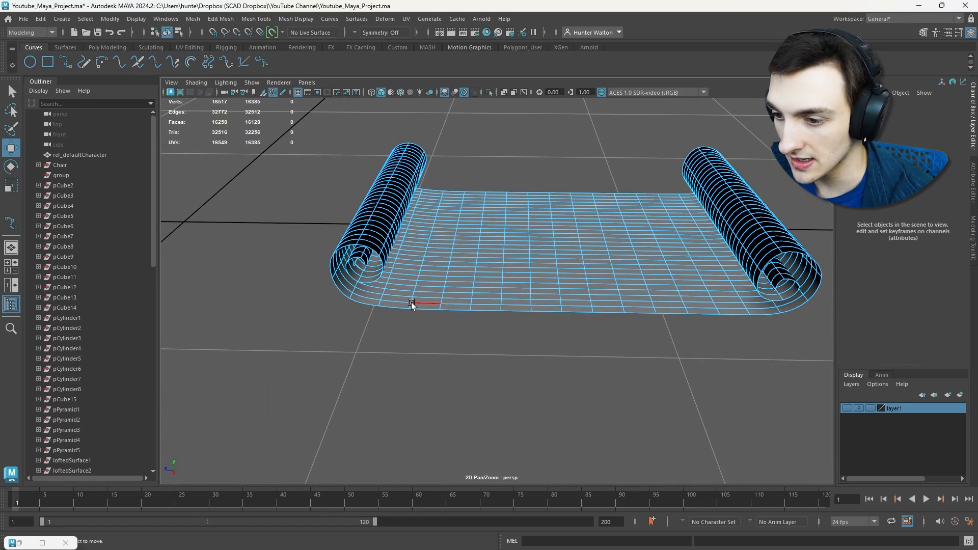
pyautogui.doubleClick(412, 300)
pyautogui.keyDown('shift'); pyautogui.doubleClick(469, 307); pyautogui.keyUp('shift')
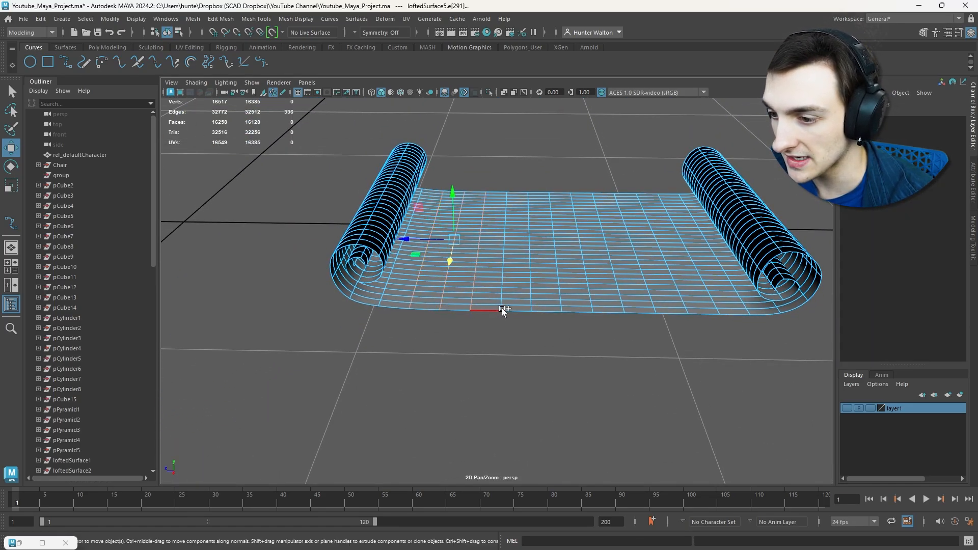
pyautogui.keyDown('shift'); pyautogui.doubleClick(502, 307); pyautogui.keyUp('shift')
pyautogui.keyDown('shift'); pyautogui.doubleClick(529, 307); pyautogui.keyUp('shift')
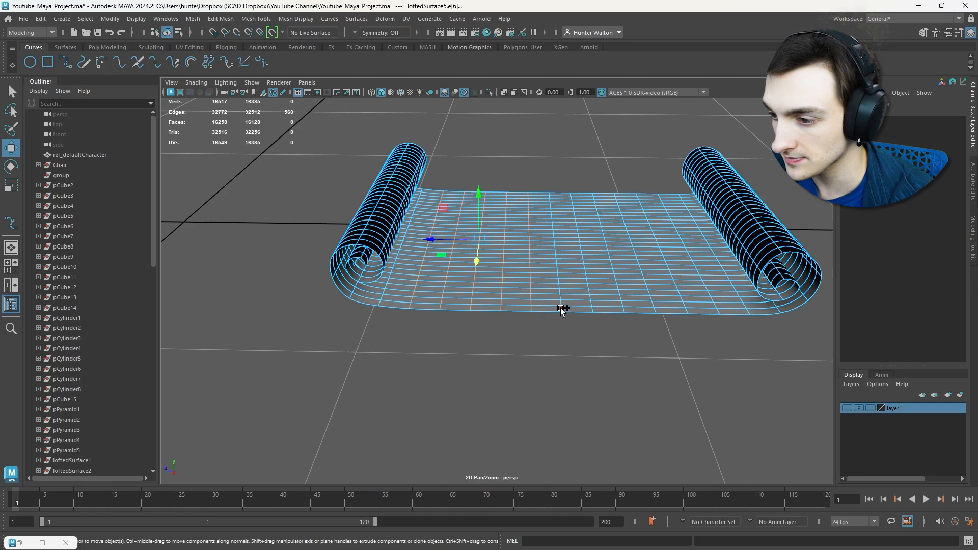
pyautogui.keyDown('shift'); pyautogui.doubleClick(587, 310); pyautogui.keyUp('shift')
pyautogui.scroll(4, 680, 296)
pyautogui.scroll(3, 444, 290)
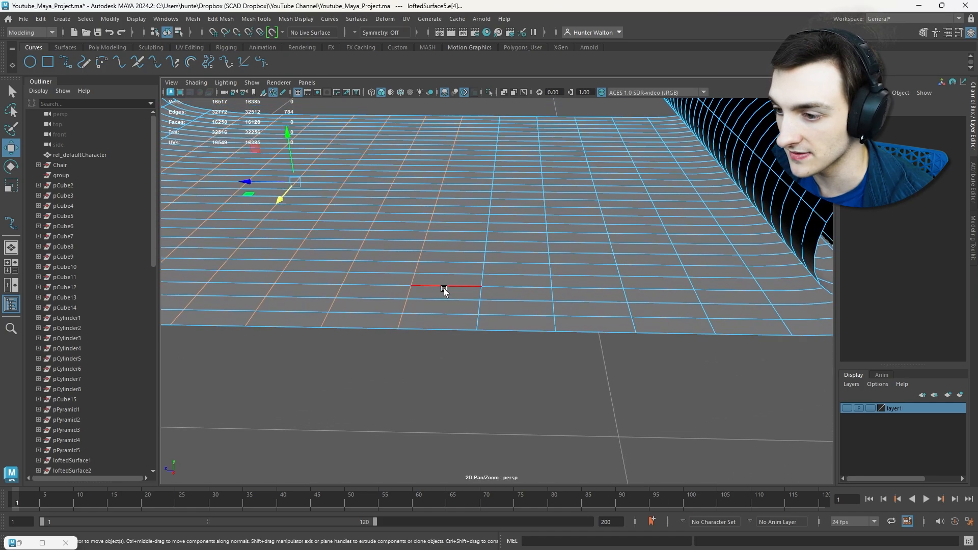
pyautogui.keyDown('shift'); pyautogui.doubleClick(478, 322); pyautogui.keyUp('shift')
pyautogui.keyDown('shift'); pyautogui.doubleClick(554, 324); pyautogui.keyUp('shift')
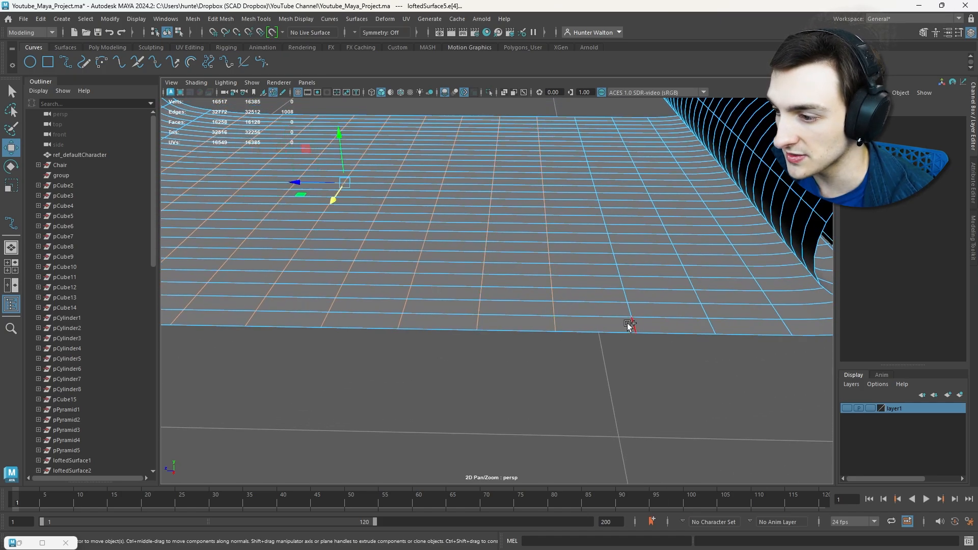
pyautogui.keyDown('shift'); pyautogui.doubleClick(713, 328); pyautogui.keyUp('shift')
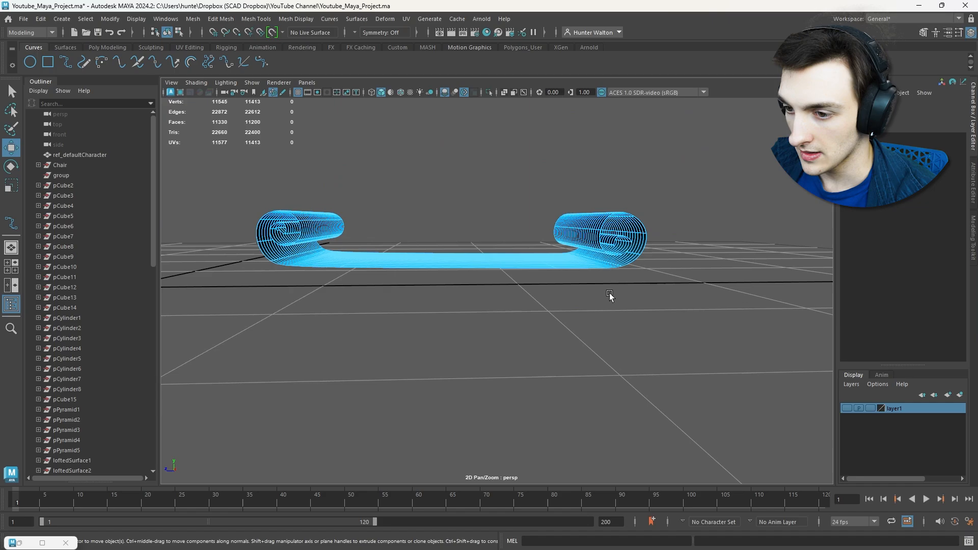
# Select all the inner edge loops running from roll to roll along the scroll's length and delete them
pyautogui.keyDown('alt'); pyautogui.moveTo(611, 296); pyautogui.dragTo(405, 296); pyautogui.keyUp('alt')
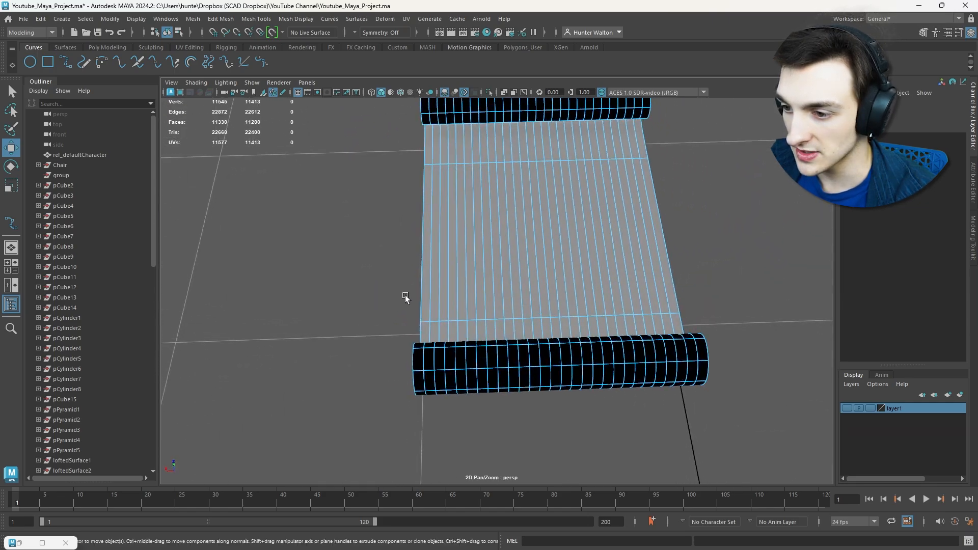
pyautogui.scroll(2, 432, 275)
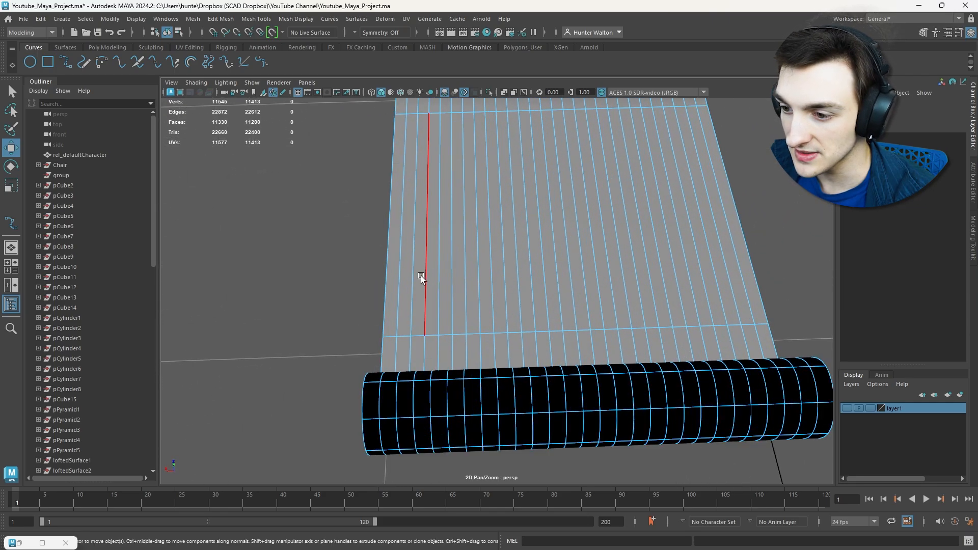
pyautogui.doubleClick(426, 278)
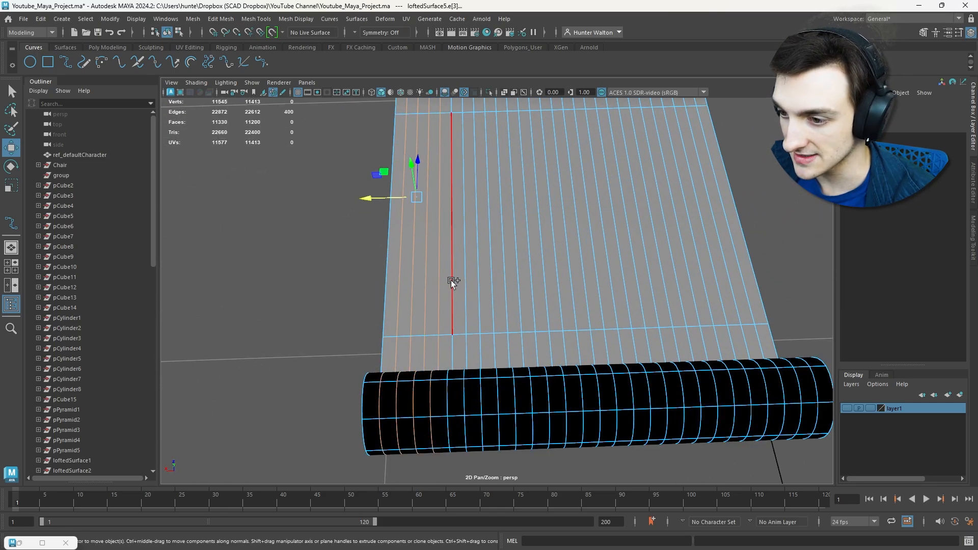
pyautogui.doubleClick(466, 278)
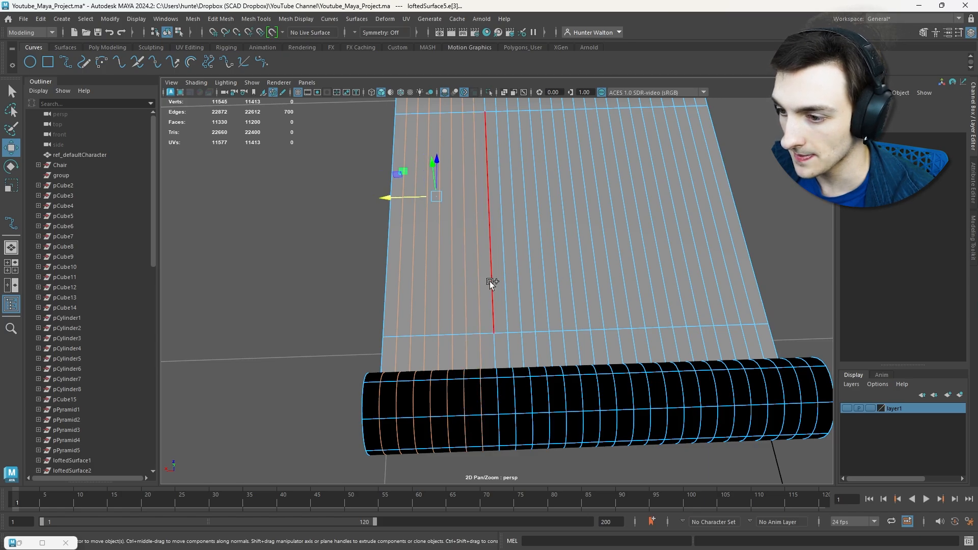
pyautogui.doubleClick(490, 281)
pyautogui.doubleClick(502, 280)
pyautogui.doubleClick(515, 281)
pyautogui.doubleClick(531, 283)
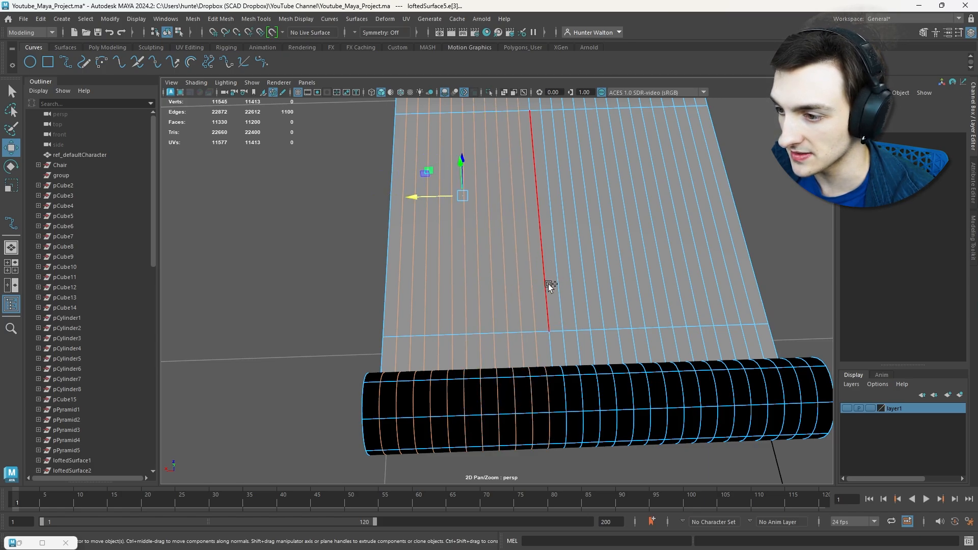
pyautogui.keyDown('shift'); pyautogui.doubleClick(736, 261); pyautogui.keyUp('shift')
pyautogui.hotkey('ctrl', 'Delete')
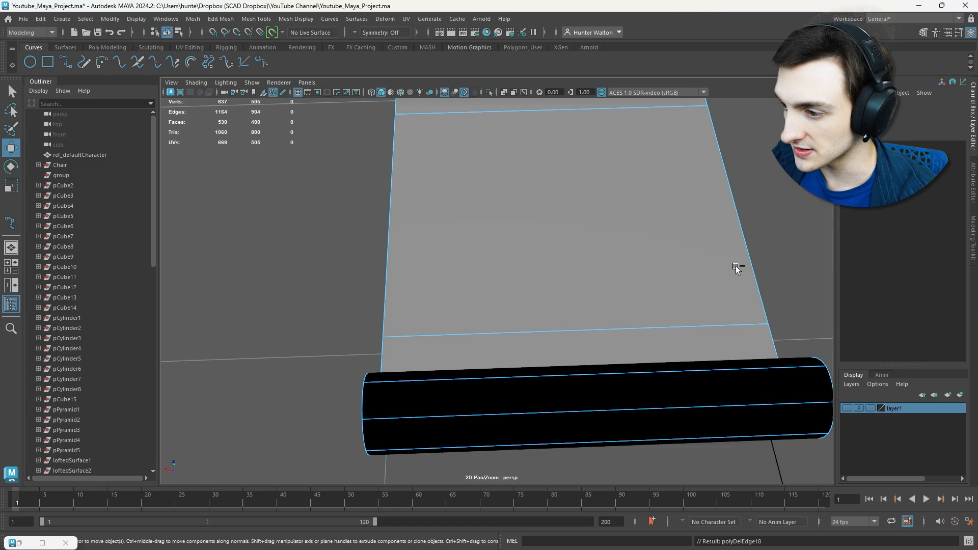
# Turn off the scroll's smooth preview in object mode and apply Mesh Smooth with 2 divisions
pyautogui.keyDown('alt'); pyautogui.moveTo(734, 268); pyautogui.dragTo(454, 266, button='right'); pyautogui.keyUp('alt')
pyautogui.keyDown('alt'); pyautogui.moveTo(454, 267); pyautogui.dragTo(514, 237); pyautogui.keyUp('alt')
pyautogui.moveTo(487, 252); pyautogui.dragTo(502, 241, button='right')
pyautogui.click(498, 244)
pyautogui.keyDown('alt'); pyautogui.moveTo(499, 244); pyautogui.dragTo(452, 216); pyautogui.keyUp('alt')
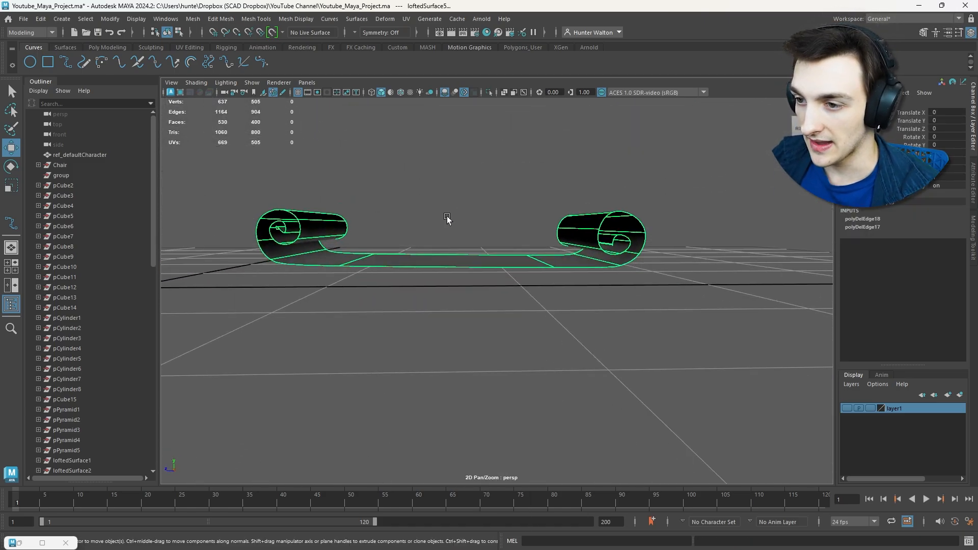
pyautogui.press('1')
pyautogui.click(193, 19)
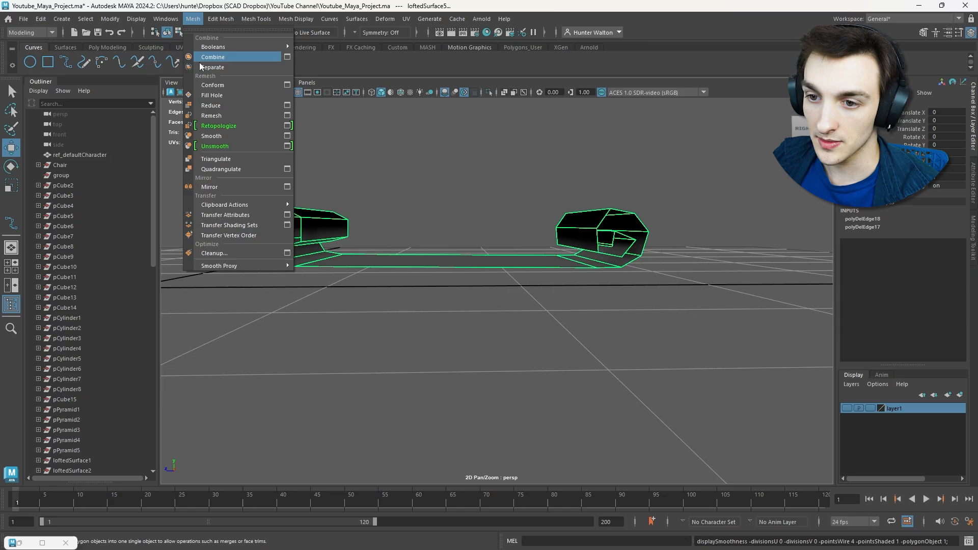
pyautogui.click(215, 135)
pyautogui.moveTo(729, 295); pyautogui.dragTo(733, 296, button='middle')
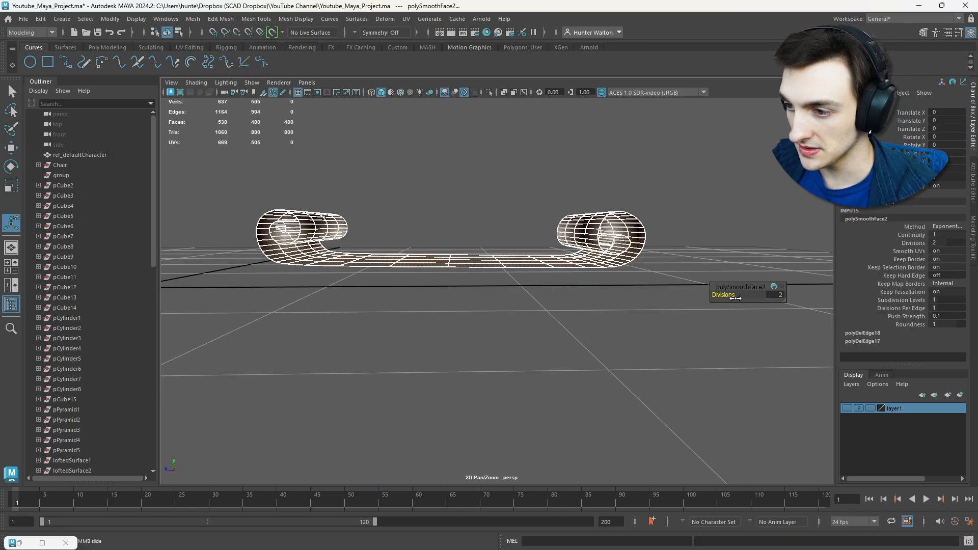
pyautogui.keyDown('alt'); pyautogui.moveTo(688, 244); pyautogui.dragTo(502, 255); pyautogui.keyUp('alt')
pyautogui.moveTo(496, 225); pyautogui.dragTo(536, 209, button='right')
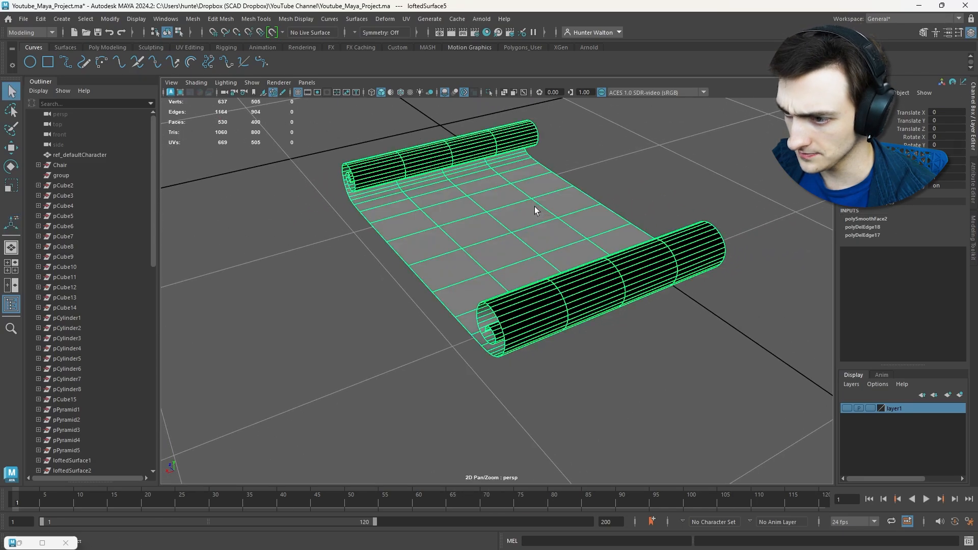
# Delete the lengthwise edge loops and the surplus crosswise loops on the scroll's flat sheet, then return to object mode
pyautogui.scroll(-5, 530, 217)
pyautogui.keyDown('alt'); pyautogui.moveTo(531, 218); pyautogui.dragTo(491, 249); pyautogui.keyUp('alt')
pyautogui.click(594, 275)
pyautogui.keyDown('alt'); pyautogui.moveTo(594, 276); pyautogui.dragTo(483, 257); pyautogui.keyUp('alt')
pyautogui.scroll(5, 619, 242)
pyautogui.click(546, 250)
pyautogui.moveTo(483, 258); pyautogui.dragTo(482, 232, button='right')
pyautogui.doubleClick(472, 244)
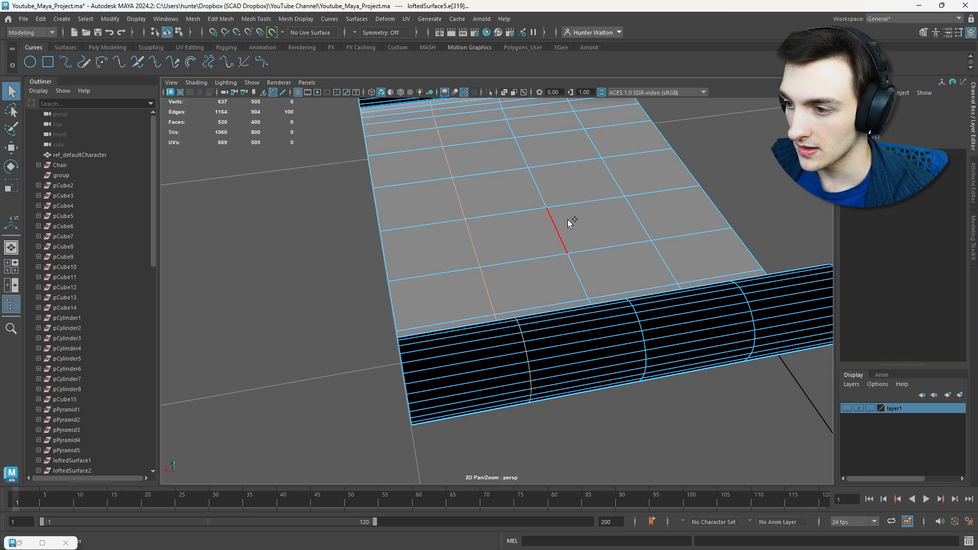
pyautogui.keyDown('shift'); pyautogui.doubleClick(633, 218); pyautogui.keyUp('shift')
pyautogui.moveTo(512, 240); pyautogui.dragTo(563, 213, button='right')
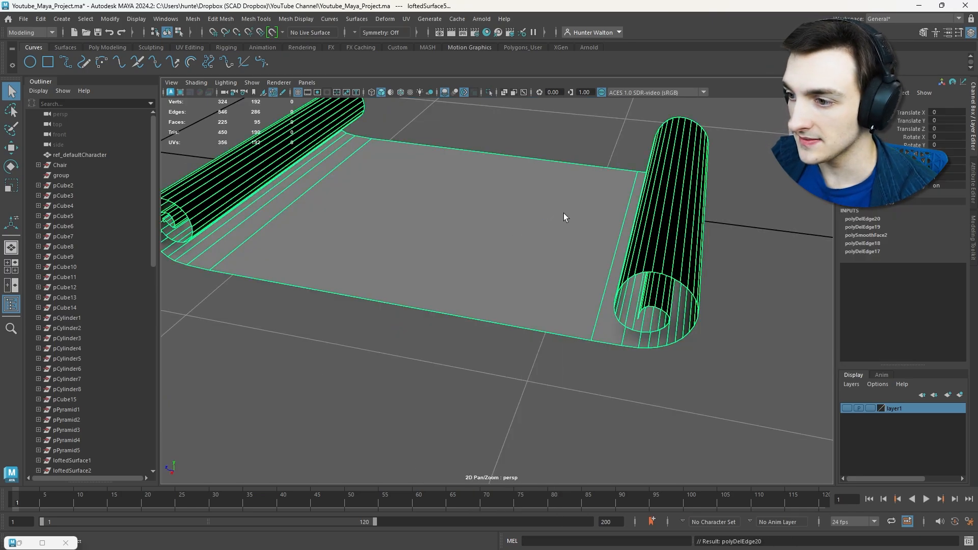
# Show the hidden layer1 furniture and move the scroll along Z to about -99.8, clear of the table
pyautogui.scroll(-6, 565, 214)
pyautogui.click(617, 244)
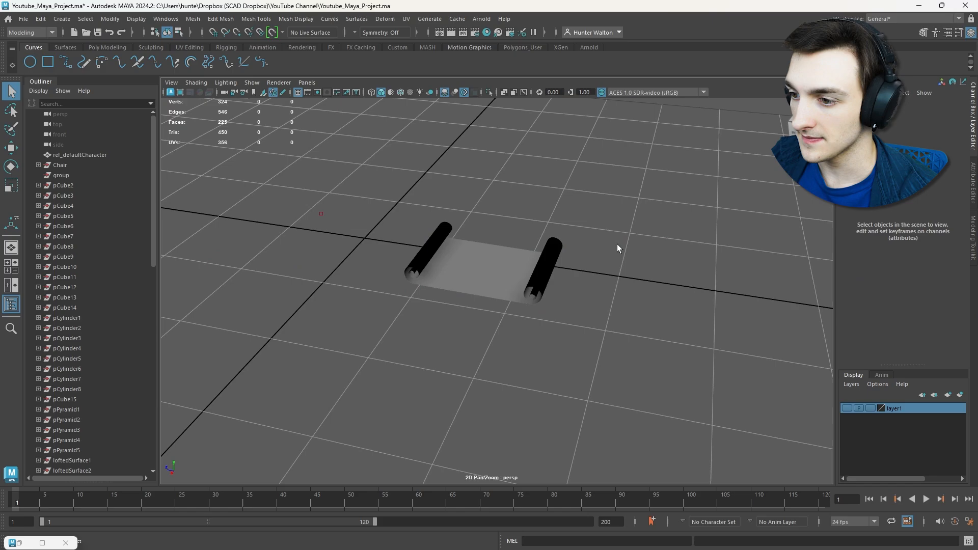
pyautogui.keyDown('alt'); pyautogui.moveTo(616, 244); pyautogui.dragTo(576, 304); pyautogui.keyUp('alt')
pyautogui.click(533, 268)
pyautogui.keyDown('alt'); pyautogui.moveTo(532, 267); pyautogui.dragTo(468, 231); pyautogui.keyUp('alt')
pyautogui.scroll(-3, 467, 231)
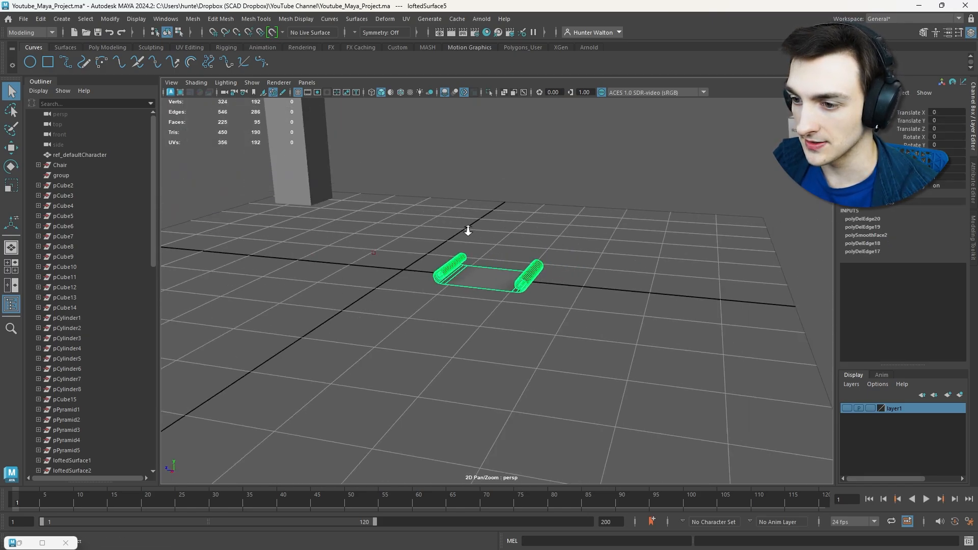
pyautogui.click(847, 408)
pyautogui.press('w')
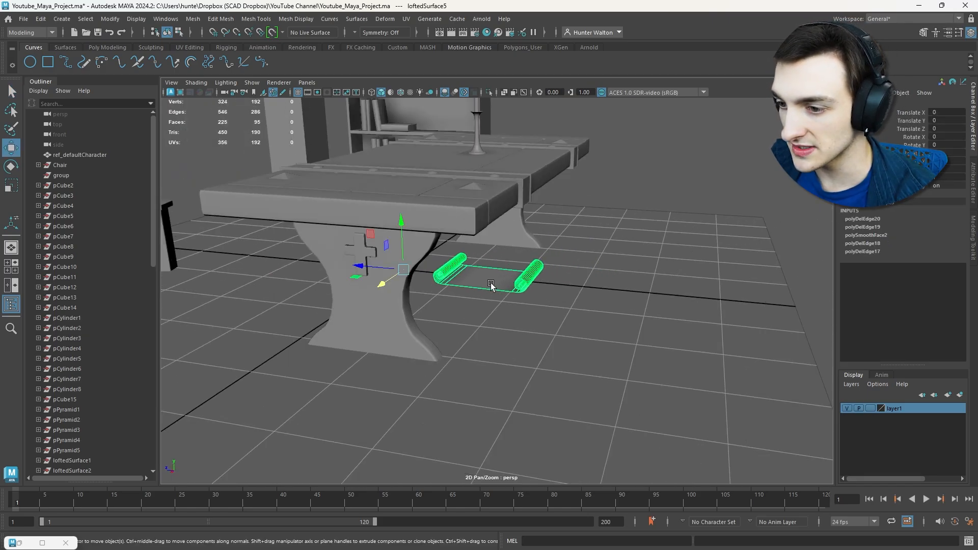
pyautogui.moveTo(370, 267); pyautogui.dragTo(487, 276)
# Lengthen the scroll's flat sheet by moving all vertices of the roll farther from the table outward, then return to object mode
pyautogui.click(685, 283)
pyautogui.keyDown('alt'); pyautogui.moveTo(647, 296); pyautogui.dragTo(765, 317); pyautogui.keyUp('alt')
pyautogui.scroll(5, 764, 316)
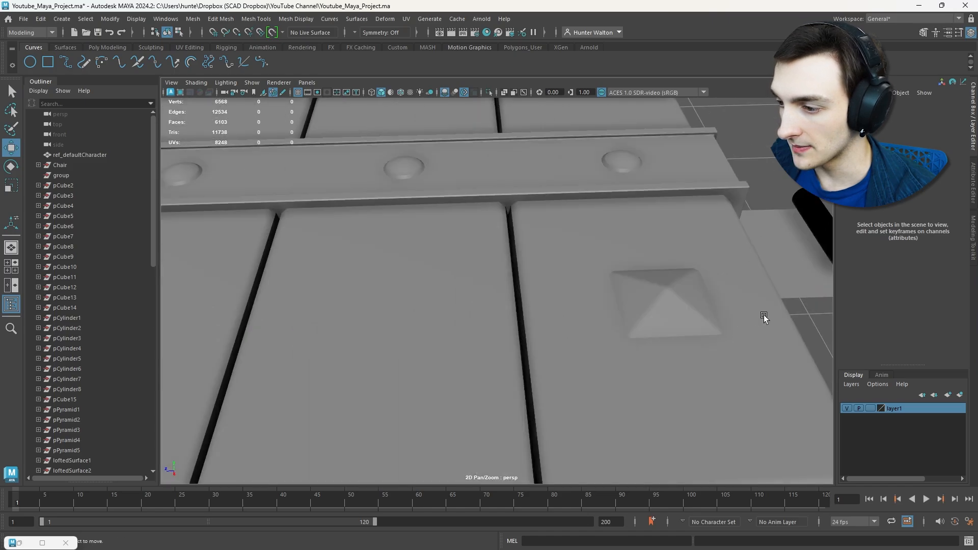
pyautogui.keyDown('alt'); pyautogui.moveTo(763, 316); pyautogui.dragTo(528, 313, button='middle'); pyautogui.keyUp('alt')
pyautogui.click(530, 312)
pyautogui.moveTo(532, 311); pyautogui.dragTo(491, 261, button='right')
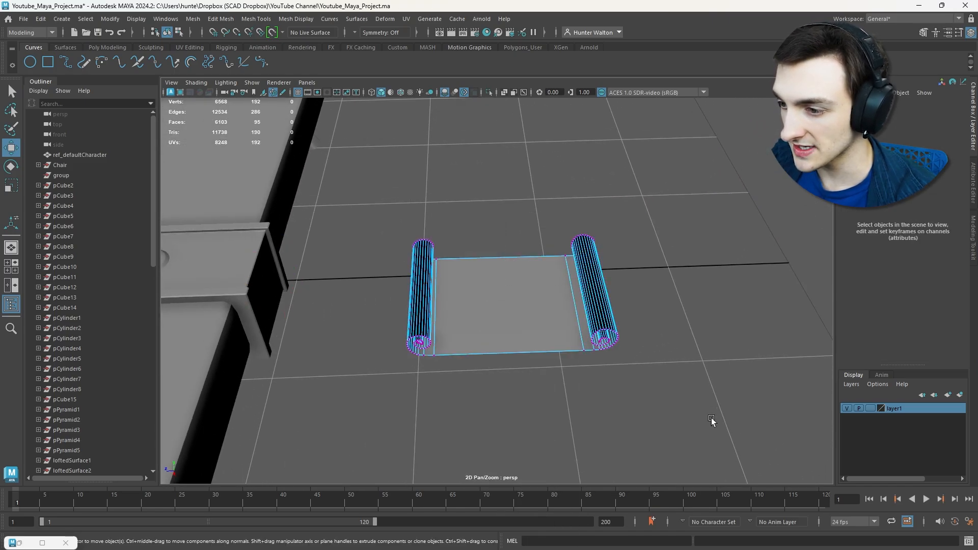
pyautogui.moveTo(712, 418); pyautogui.dragTo(541, 214)
pyautogui.moveTo(553, 290); pyautogui.dragTo(568, 329)
pyautogui.moveTo(554, 260); pyautogui.dragTo(605, 250, button='right')
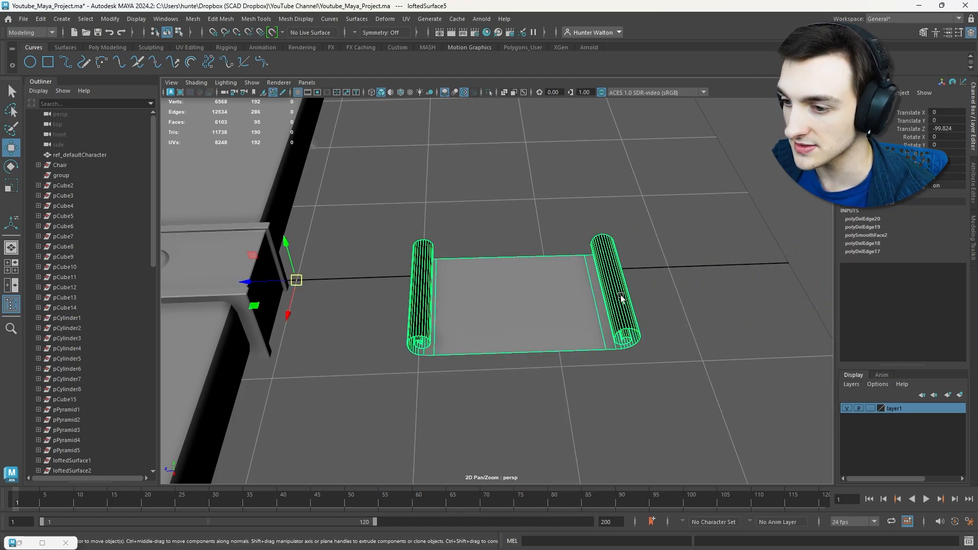
# Reposition the scroll's pivot to its middle and move the scroll onto the tabletop beside the candlestick
pyautogui.scroll(-4, 537, 296)
pyautogui.keyDown('alt'); pyautogui.moveTo(621, 298); pyautogui.dragTo(512, 138); pyautogui.keyUp('alt')
pyautogui.press('d')
pyautogui.click(503, 293)
pyautogui.keyDown('alt'); pyautogui.moveTo(525, 172); pyautogui.dragTo(534, 216); pyautogui.keyUp('alt')
pyautogui.keyDown('alt'); pyautogui.moveTo(534, 216); pyautogui.dragTo(664, 295, button='middle'); pyautogui.keyUp('alt')
pyautogui.moveTo(632, 318); pyautogui.dragTo(452, 237)
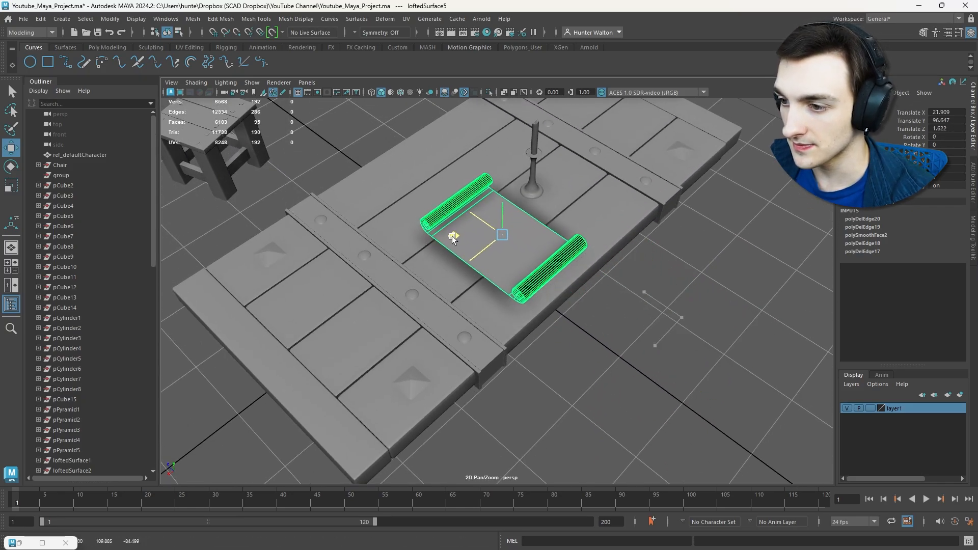
# Rotate the scroll to 75° about Y with a slight 0.768° tilt about X, and lower it onto the tabletop
pyautogui.press('e')
pyautogui.moveTo(498, 277); pyautogui.dragTo(504, 197)
pyautogui.press('w')
pyautogui.press('v')
pyautogui.scroll(6, 505, 200)
pyautogui.keyDown('alt'); pyautogui.moveTo(506, 204); pyautogui.dragTo(519, 301, button='middle'); pyautogui.keyUp('alt')
pyautogui.moveTo(519, 244); pyautogui.dragTo(531, 216)
pyautogui.press('e')
pyautogui.press('w')
pyautogui.scroll(4, 561, 231)
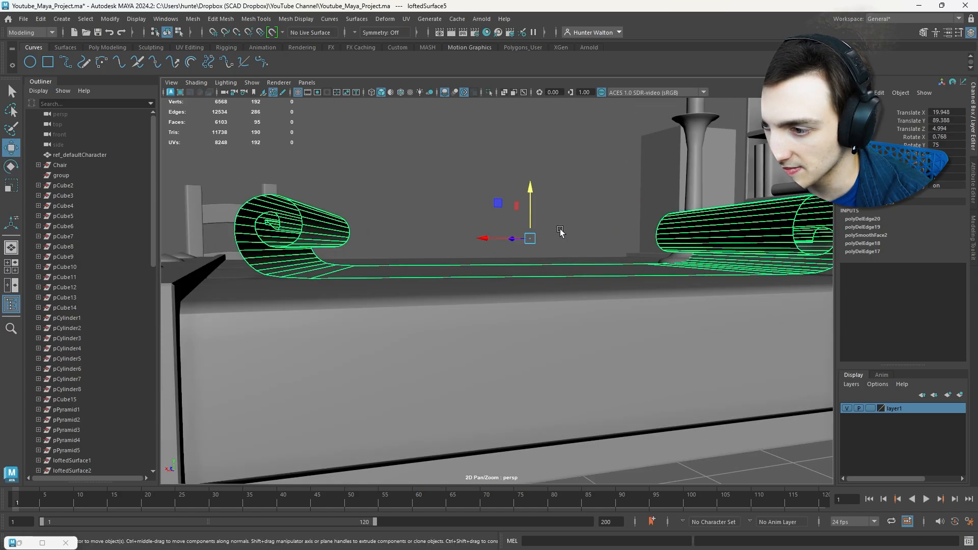
# Raise the scroll slightly to about 89.9 in Y so its sheet clears the tabletop, and deselect it
pyautogui.click(585, 214)
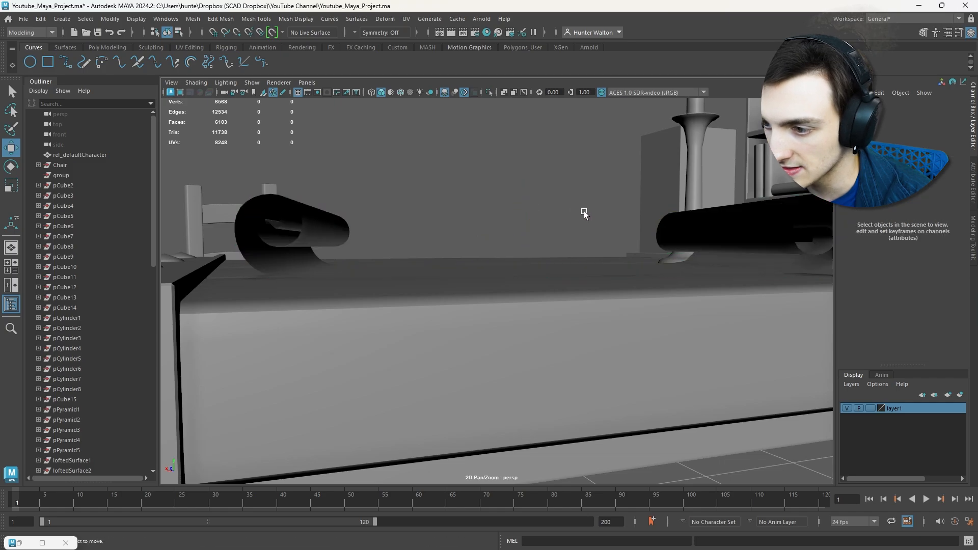
pyautogui.scroll(-4, 585, 214)
pyautogui.keyDown('alt'); pyautogui.moveTo(585, 215); pyautogui.dragTo(705, 270); pyautogui.keyUp('alt')
pyautogui.click(564, 293)
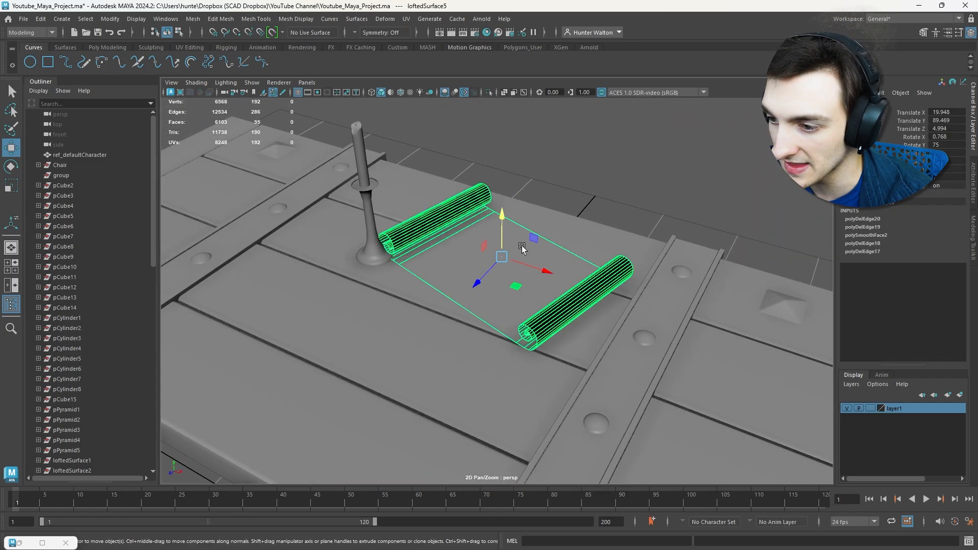
pyautogui.moveTo(502, 227); pyautogui.dragTo(501, 219)
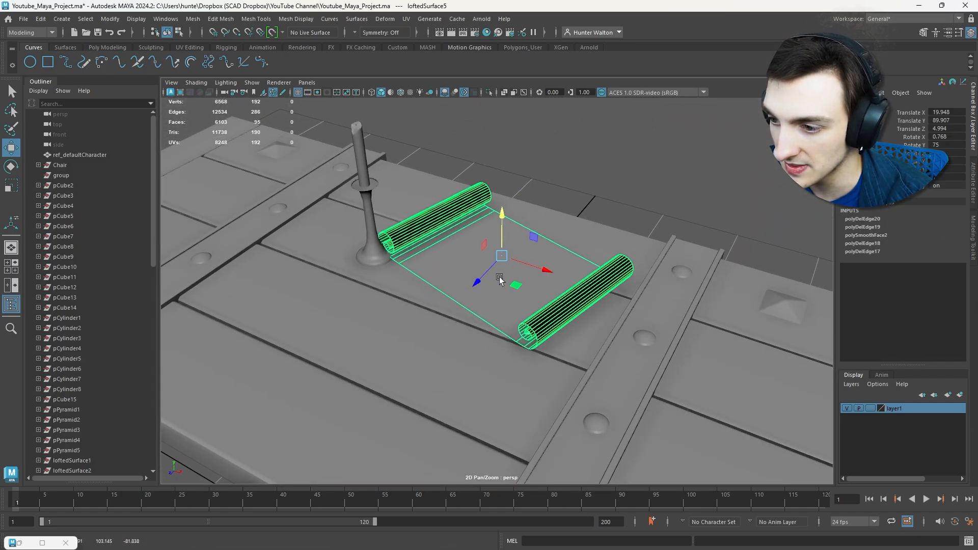
pyautogui.moveTo(492, 265); pyautogui.dragTo(503, 254)
pyautogui.click(624, 201)
# Examine the whole furniture scene from several angles, including the scroll and candlestick placed on the table
pyautogui.keyDown('alt'); pyautogui.moveTo(625, 200); pyautogui.dragTo(475, 187); pyautogui.keyUp('alt')
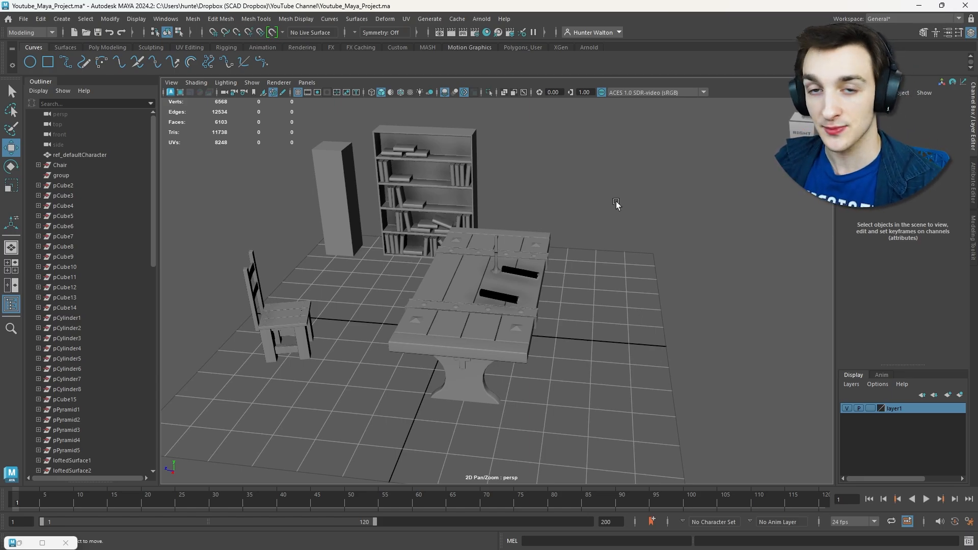
pyautogui.scroll(3, 582, 219)
pyautogui.keyDown('alt'); pyautogui.moveTo(594, 238); pyautogui.dragTo(507, 201); pyautogui.keyUp('alt')
pyautogui.scroll(6, 478, 249)
pyautogui.scroll(-8, 580, 219)
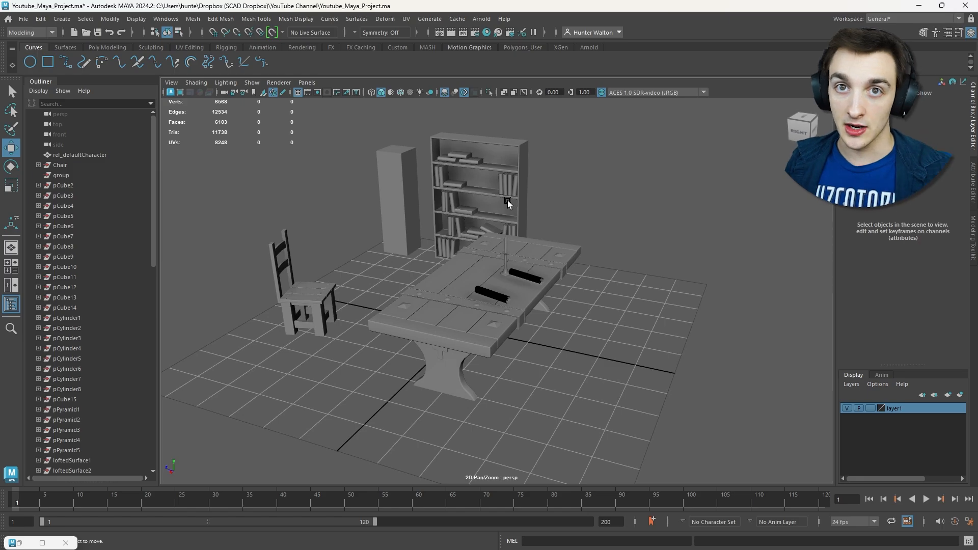
pyautogui.keyDown('alt'); pyautogui.moveTo(507, 200); pyautogui.dragTo(574, 246); pyautogui.keyUp('alt')
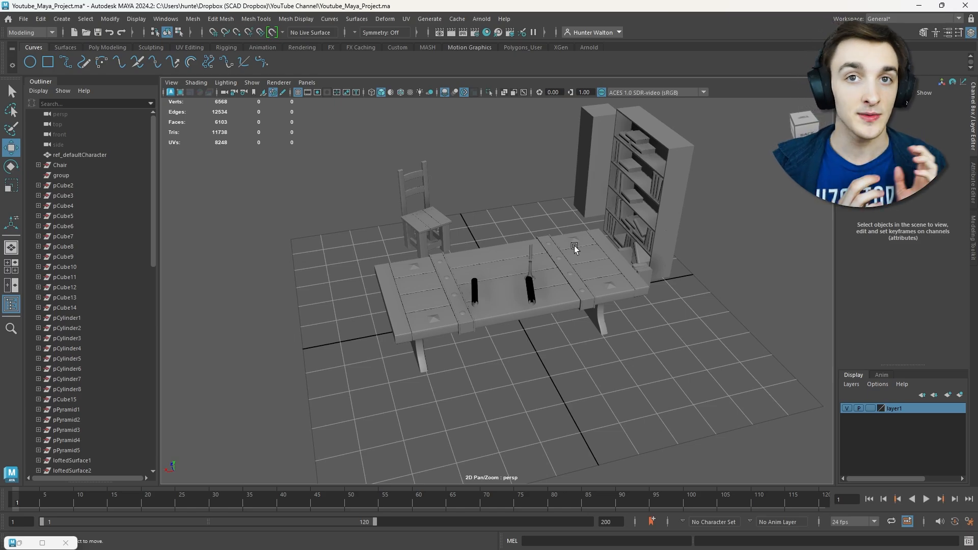
pyautogui.keyDown('alt'); pyautogui.moveTo(573, 246); pyautogui.dragTo(534, 258); pyautogui.keyUp('alt')
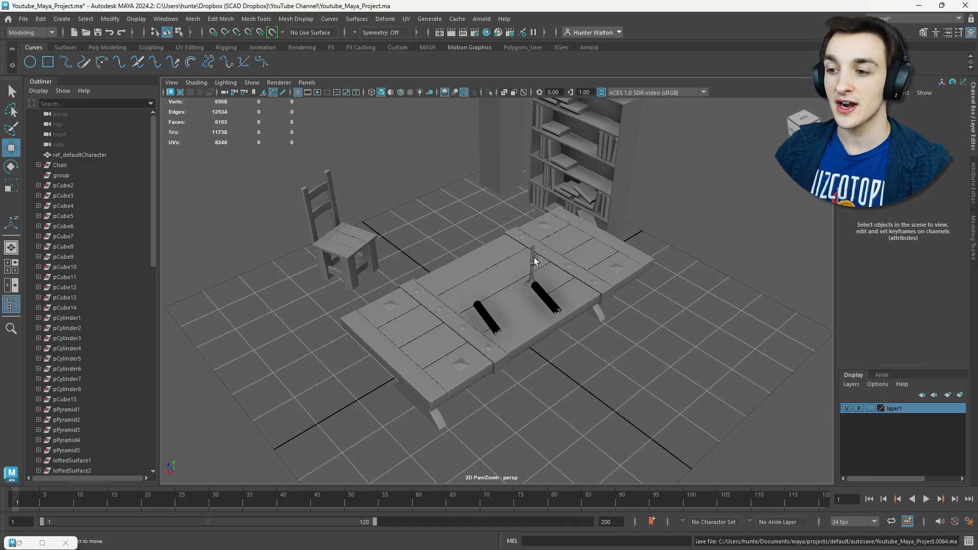
pyautogui.keyDown('alt'); pyautogui.moveTo(414, 231); pyautogui.dragTo(532, 215); pyautogui.keyUp('alt')
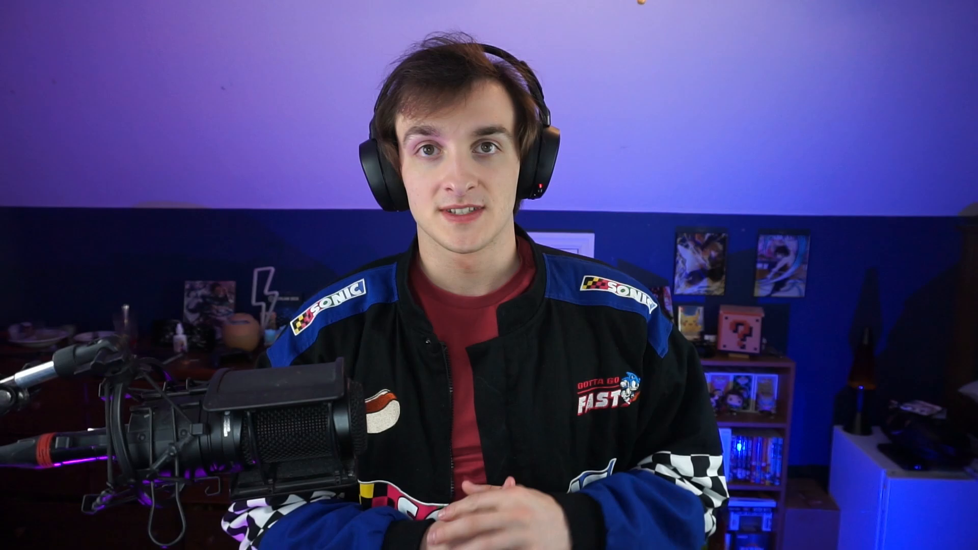